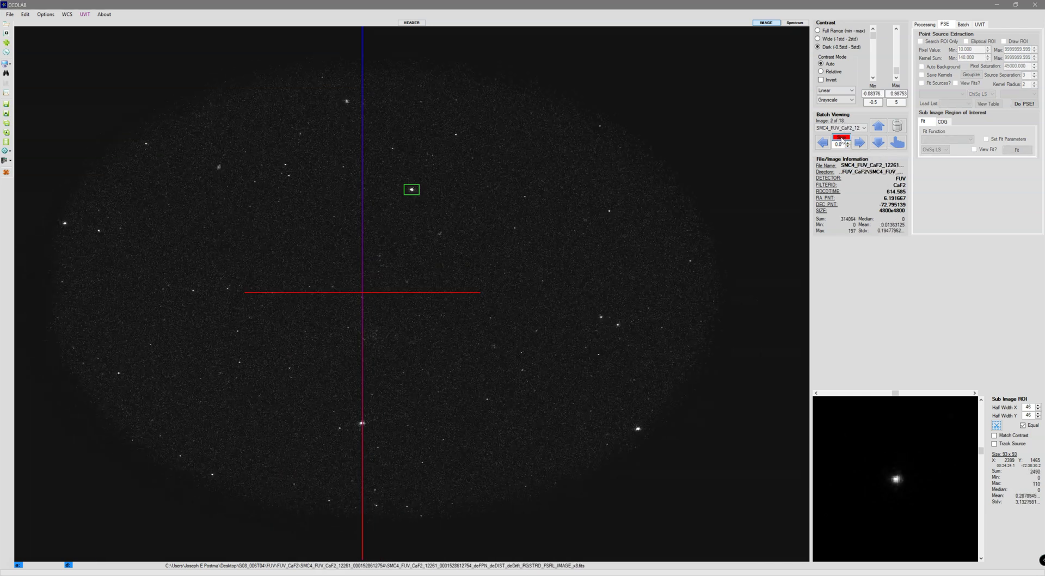
Scan through the loaded batch of FUV and NUV images, checking the batch's file list
left_click(841, 139)
left_click(852, 127)
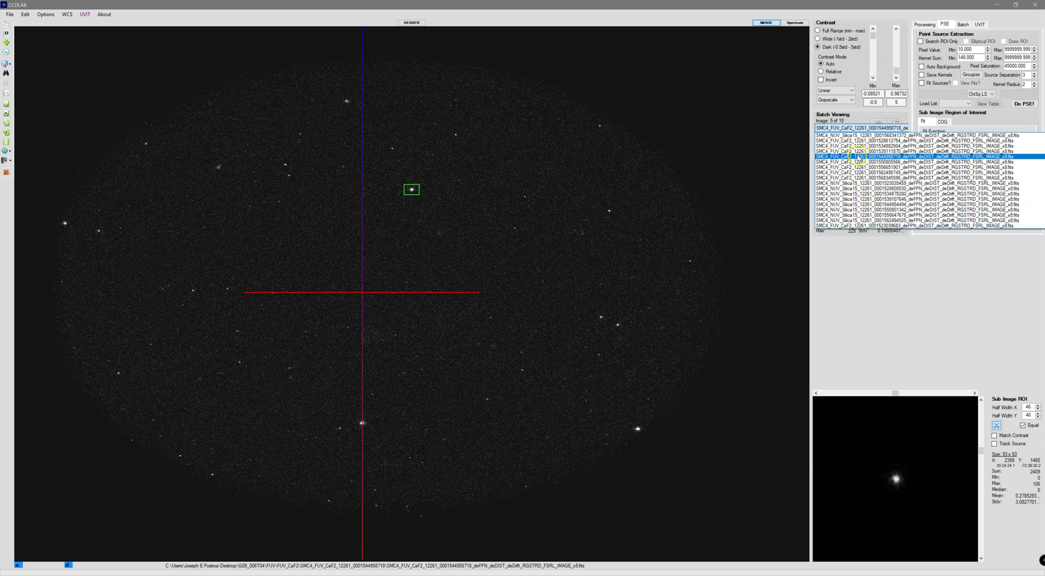
left_click(864, 282)
left_click(841, 139)
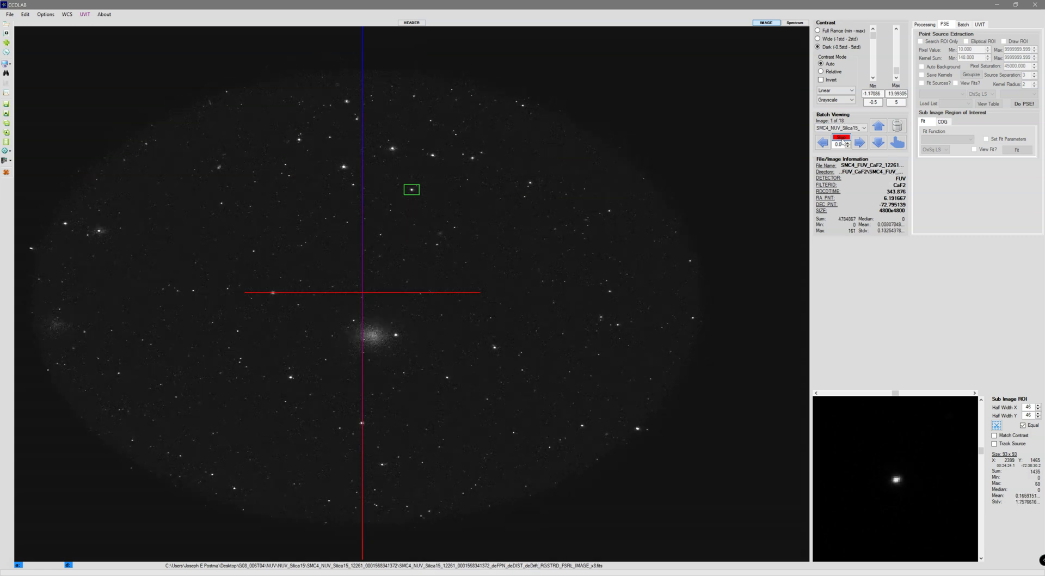
left_click(842, 138)
left_click(901, 182)
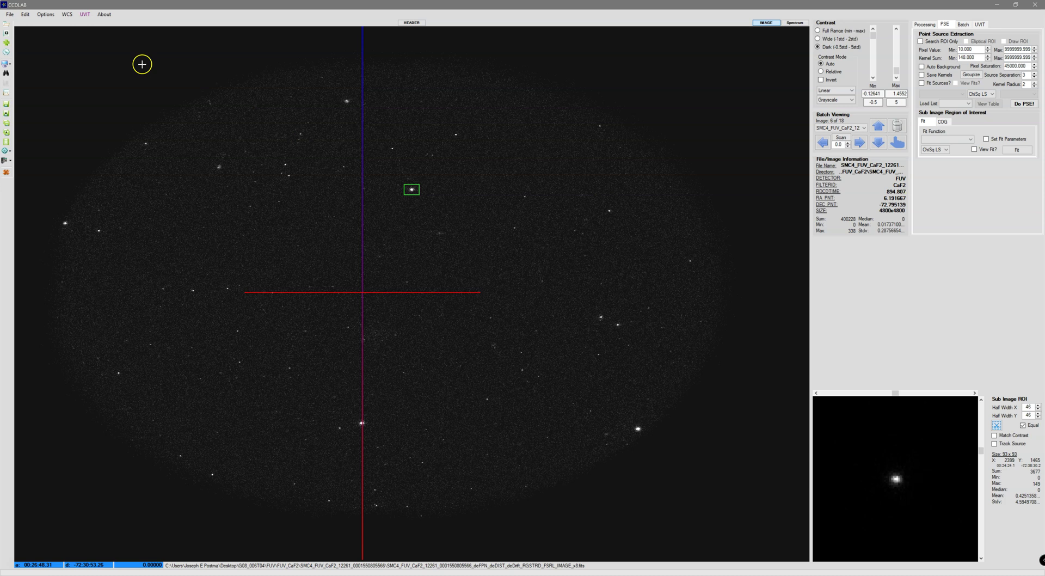
Start loading images and search the G08_006T04 FUV folder for files matching *IMAGE*
left_click(6, 24)
left_click(425, 73)
double_click(301, 129)
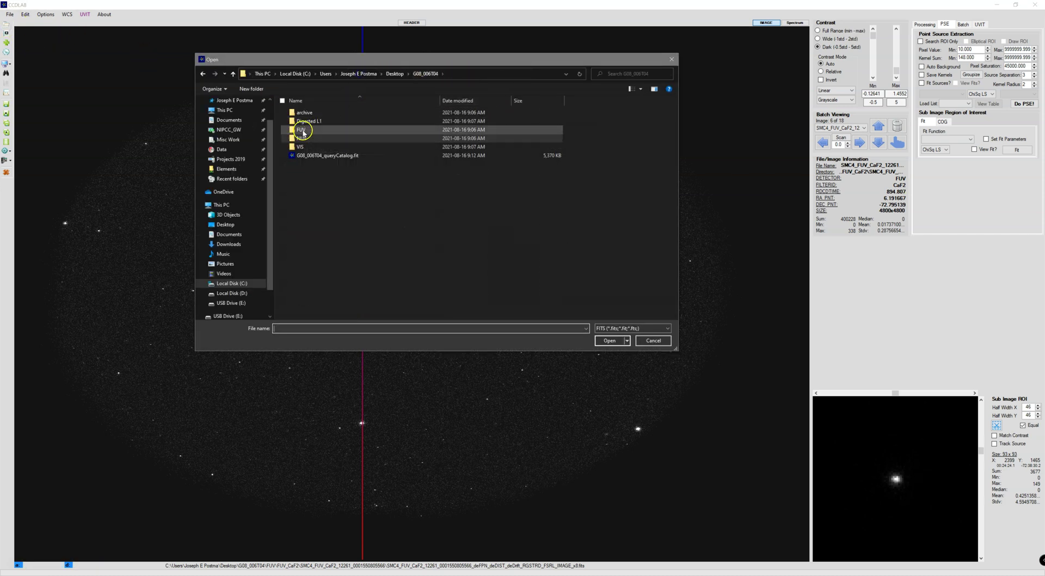
left_click(629, 74)
left_click(634, 93)
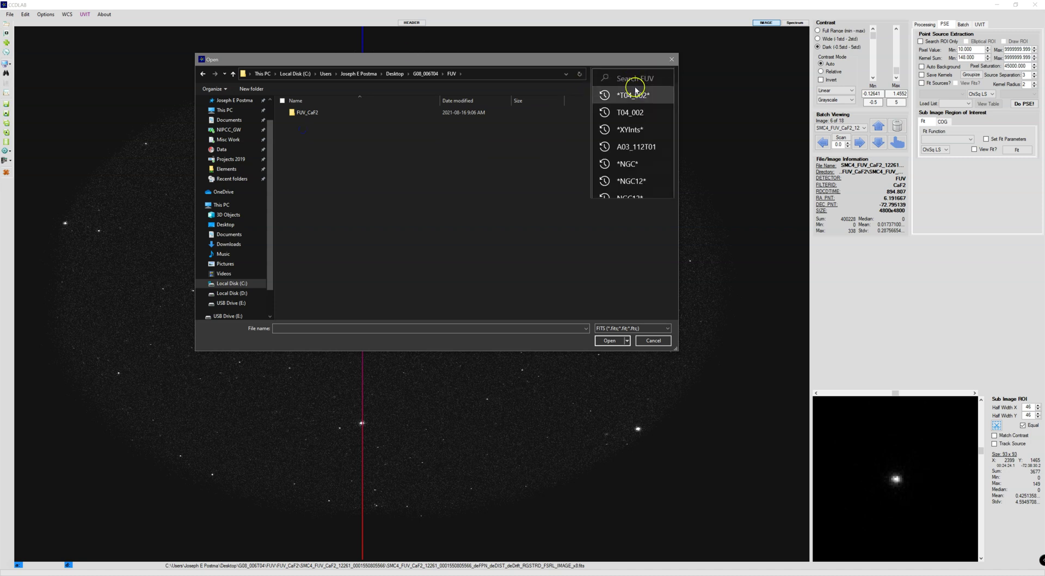
type("*IMAGE*")
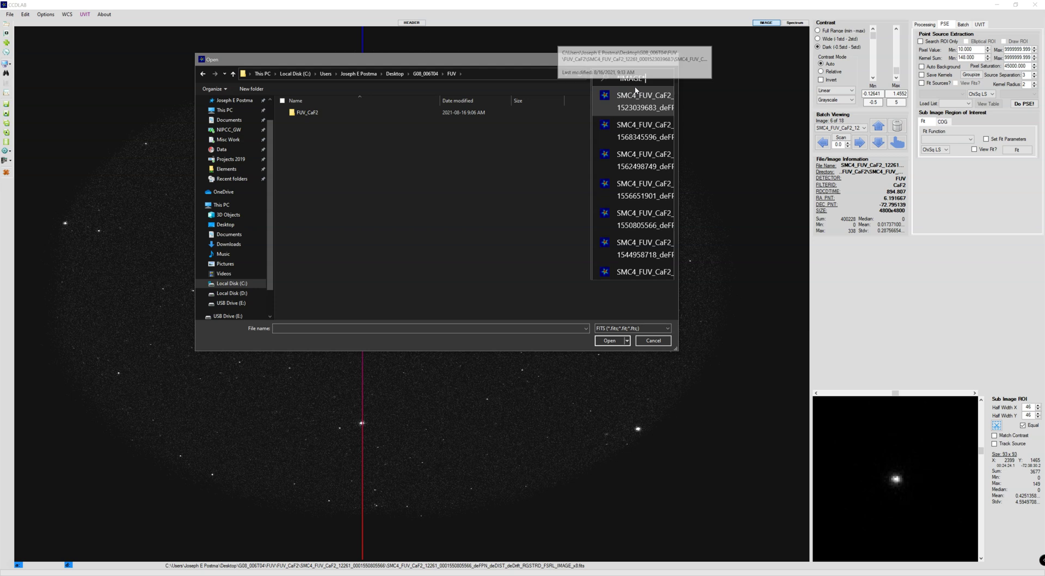
key("Return")
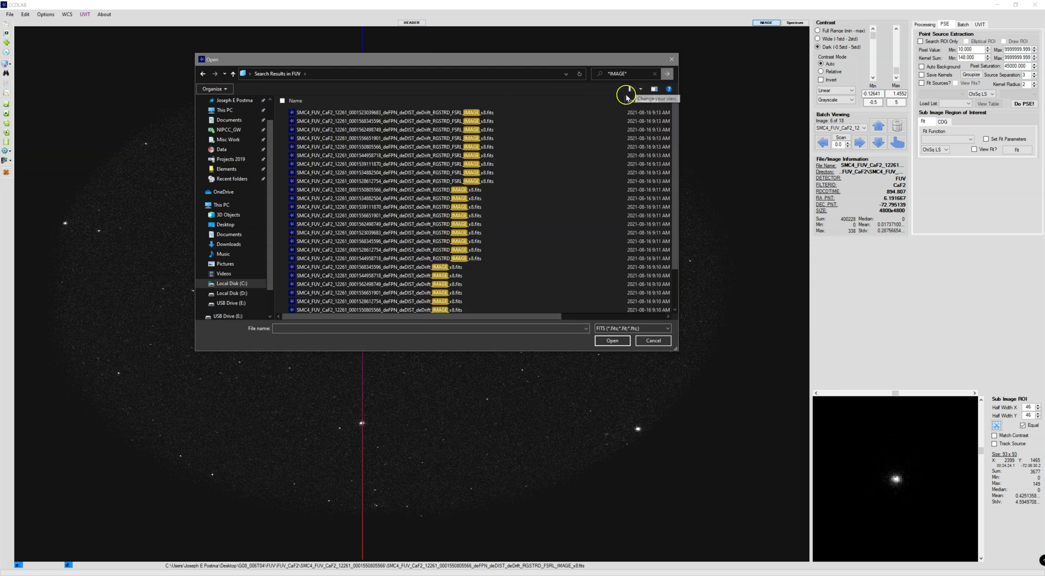
Select the nine FUV CaF2 files ending in RGSTRD_FSRL_IMAGE_x8.fits and open them
left_click_drag(532, 321, 560, 319)
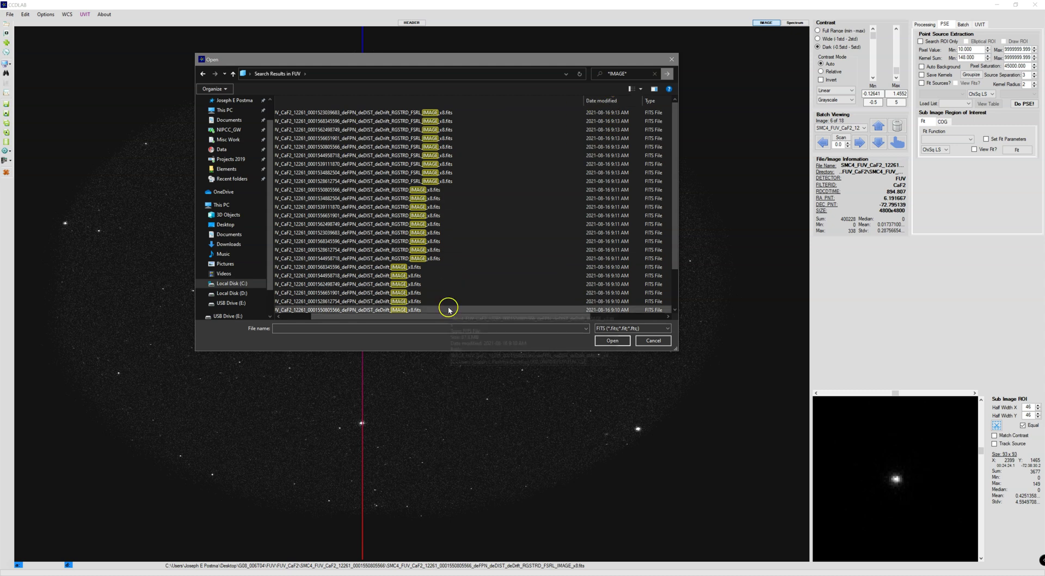
left_click(368, 310)
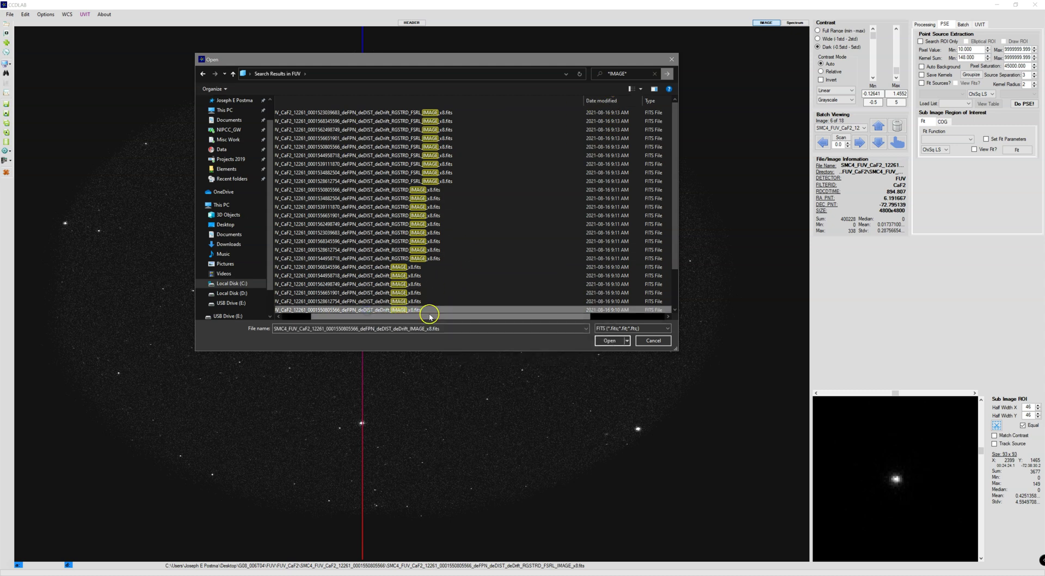
left_click_drag(523, 317, 495, 318)
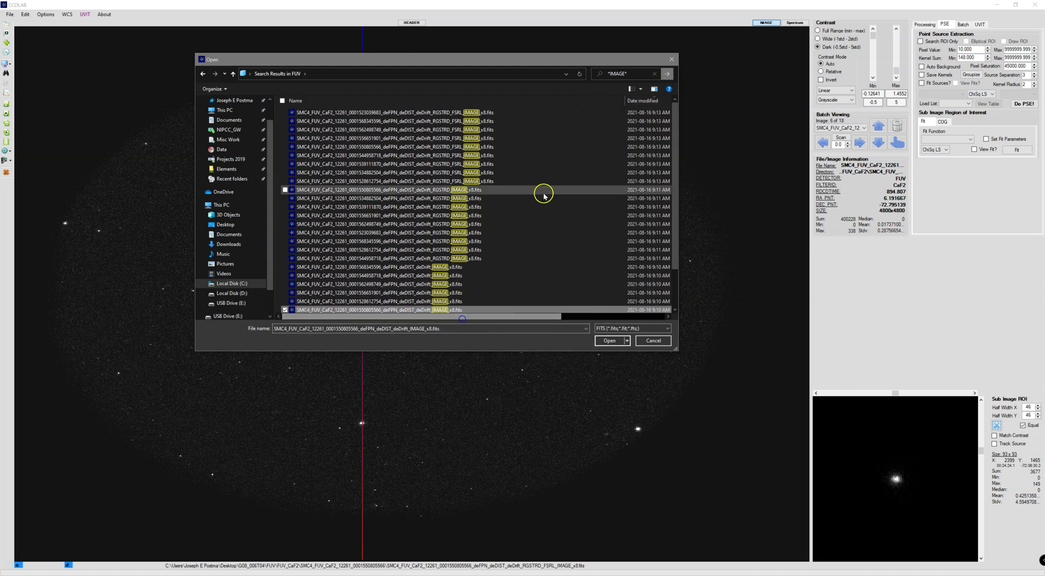
left_click_drag(527, 184, 461, 124)
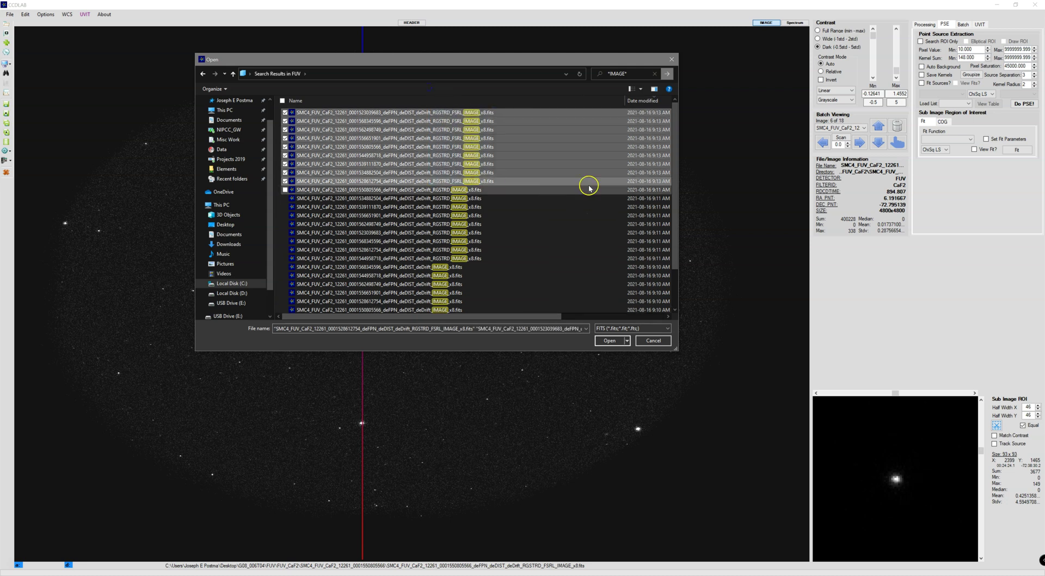
left_click(604, 340)
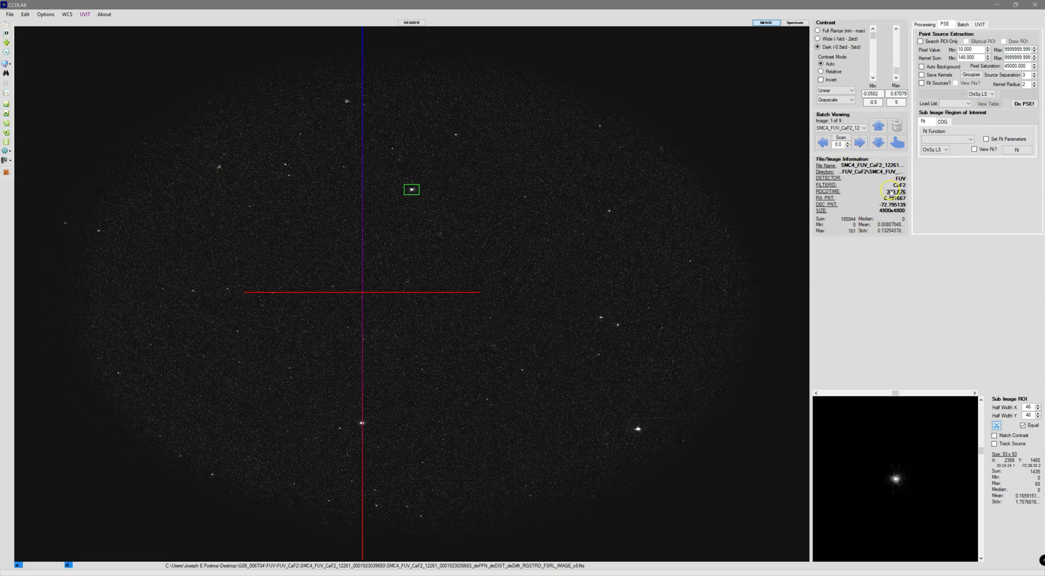
Scan through the opened FUV images and centre the sub-image region on the bright star at X 2400, Y 1465
left_click(841, 138)
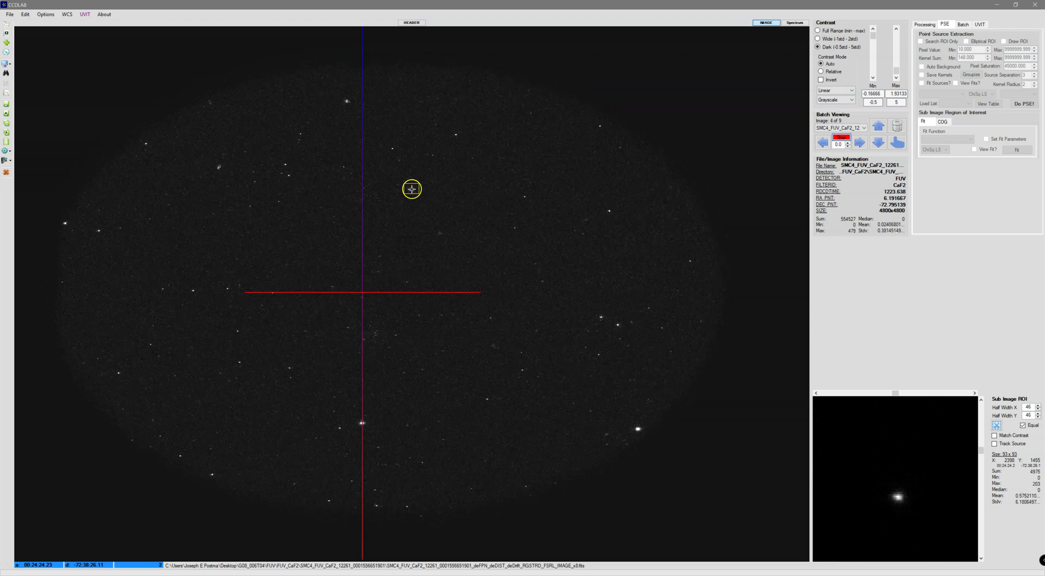
left_click(841, 137)
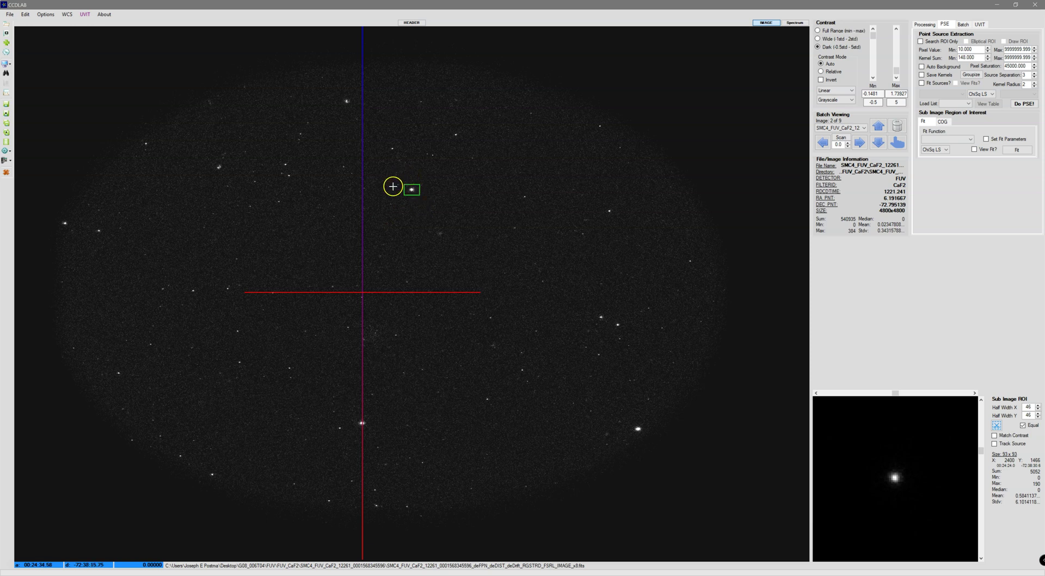
left_click(395, 217)
left_click(399, 185)
mouse_move(399, 185)
left_mouse_down()
mouse_move(380, 217)
mouse_move(389, 226)
mouse_move(413, 217)
mouse_move(411, 188)
left_mouse_up()
left_click(905, 447)
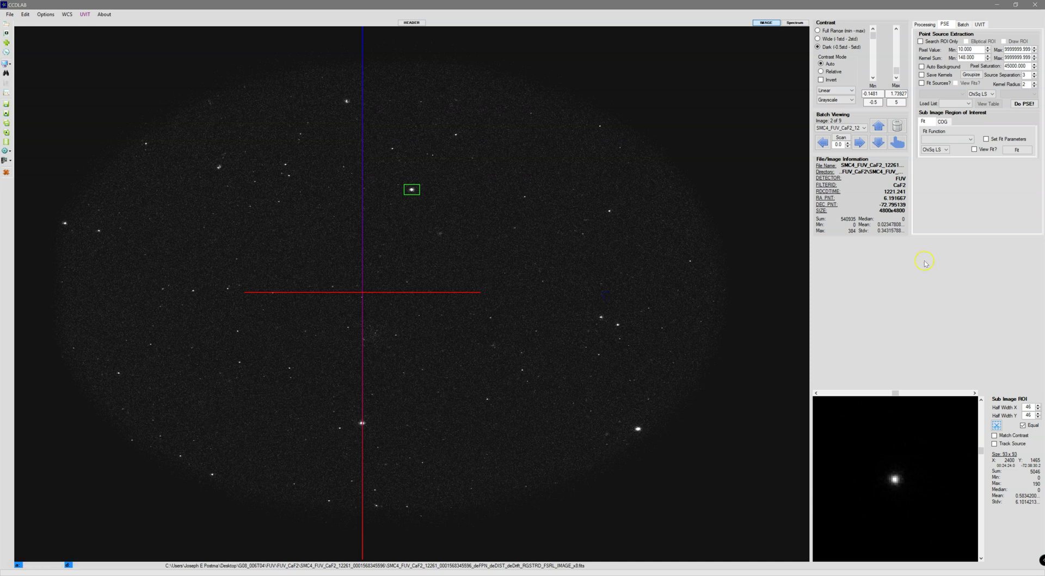
Switch the sub-image analysis to COG and set the region's half width to 55 pixels
left_click(925, 25)
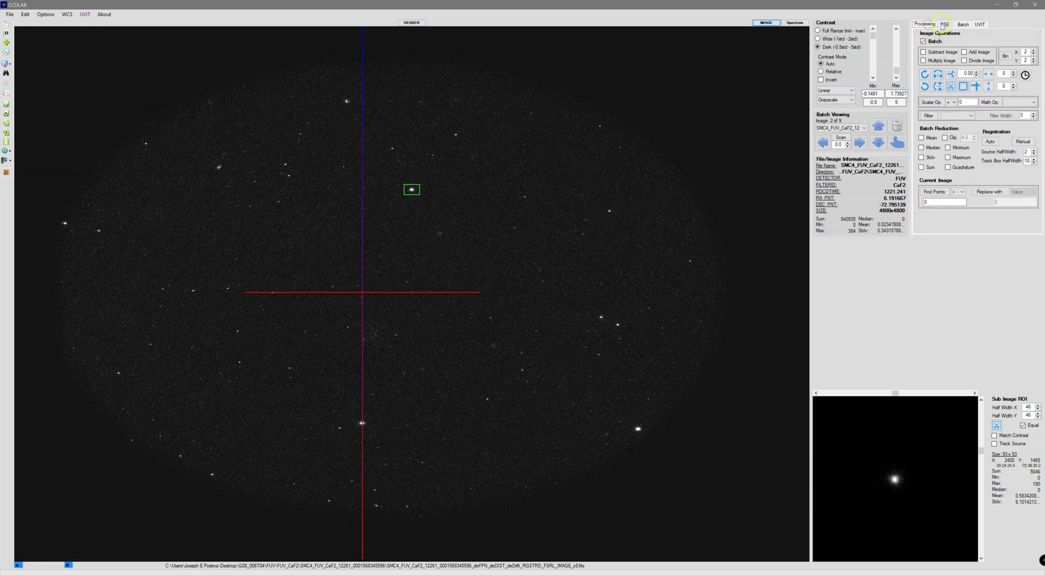
left_click(943, 25)
left_click(925, 24)
left_click(947, 24)
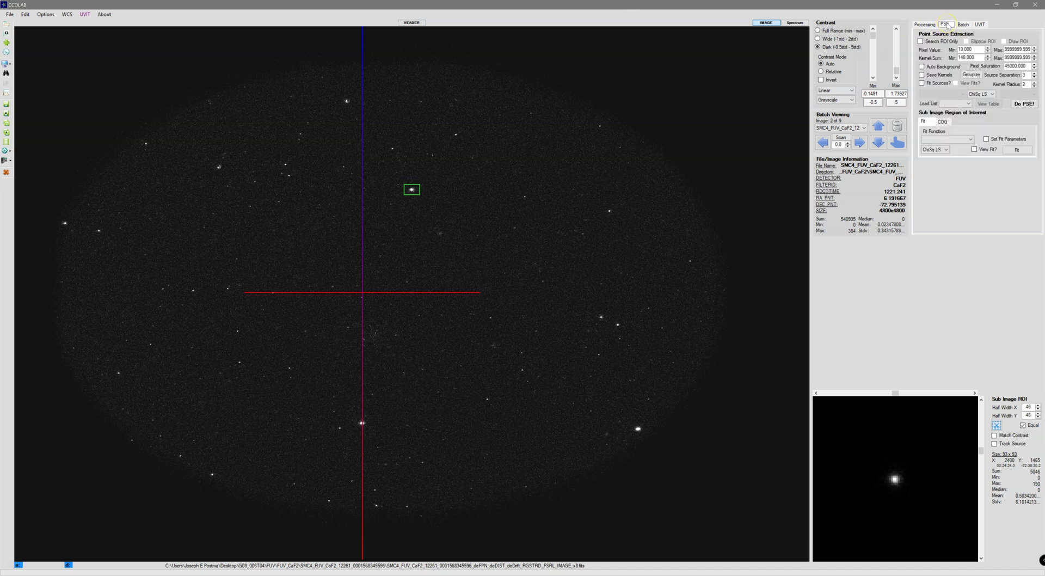
left_click(943, 122)
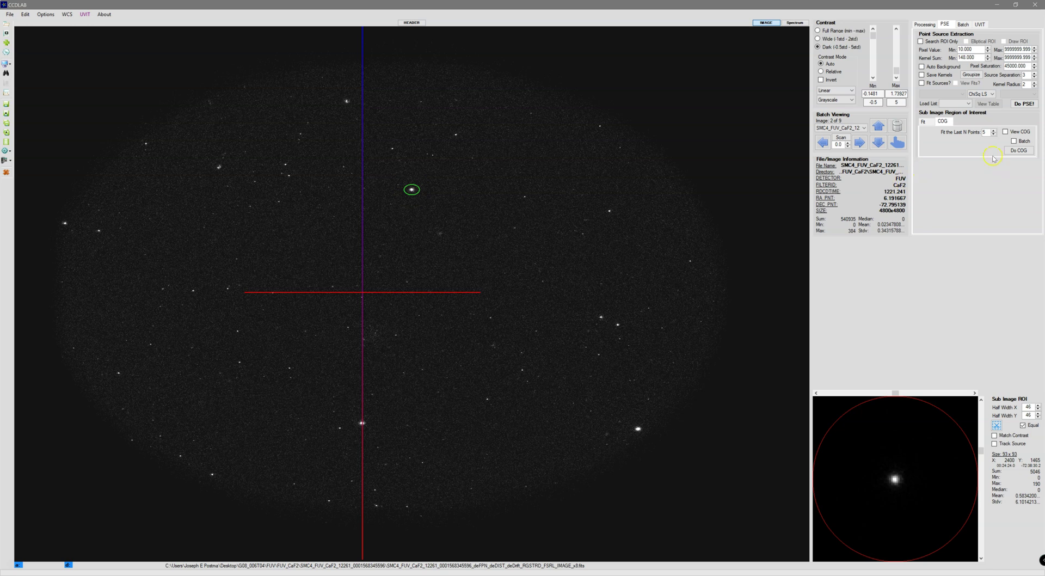
scroll(903, 442, "down", 8)
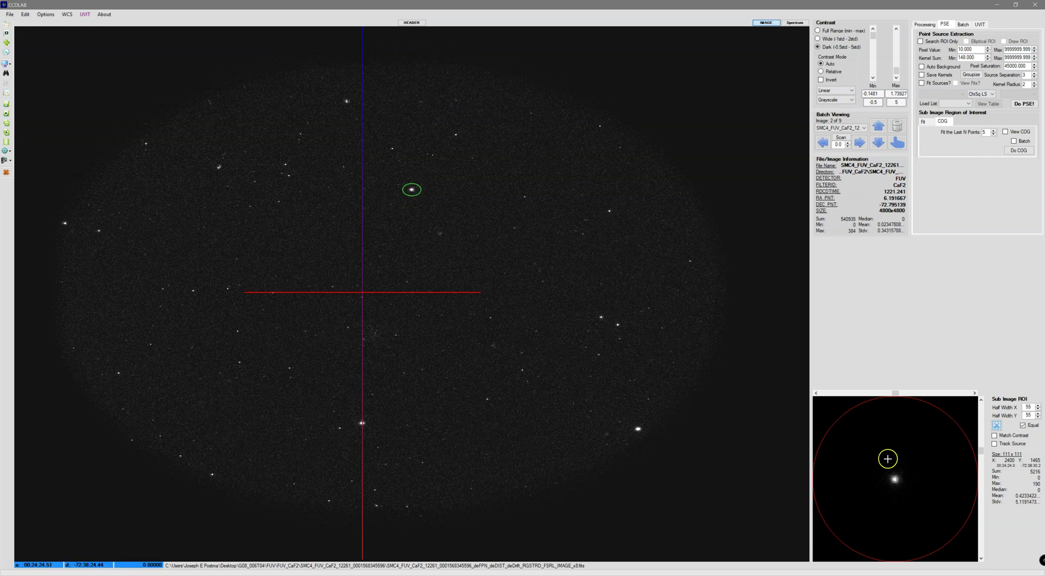
scroll(880, 462, "down", 3)
scroll(880, 462, "up", 8)
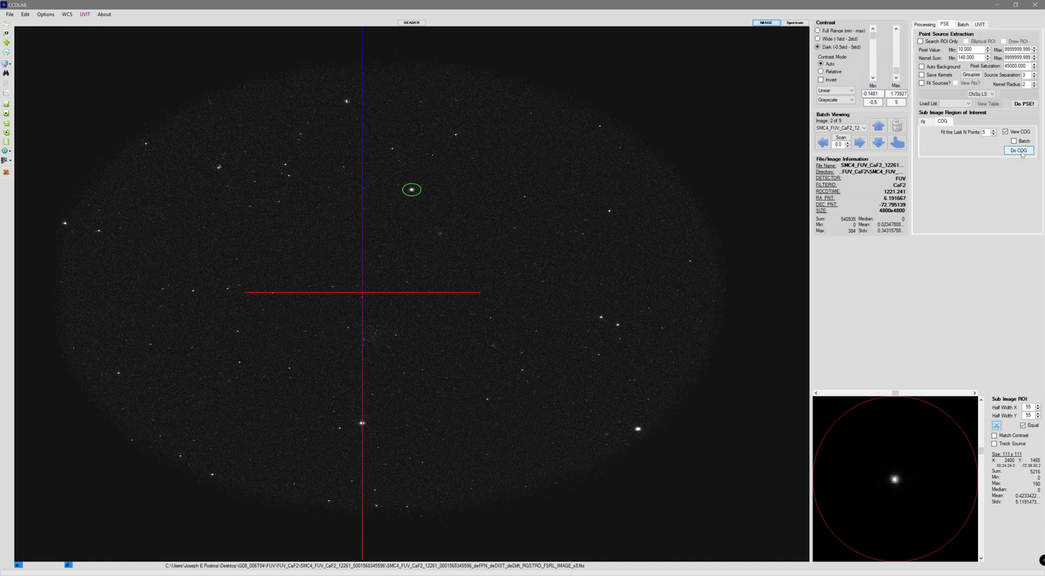
Run the COG on the star with View COG enabled and move the plot window clear of the star
left_click(1020, 153)
left_click(130, 31)
left_click_drag(130, 32, 594, 72)
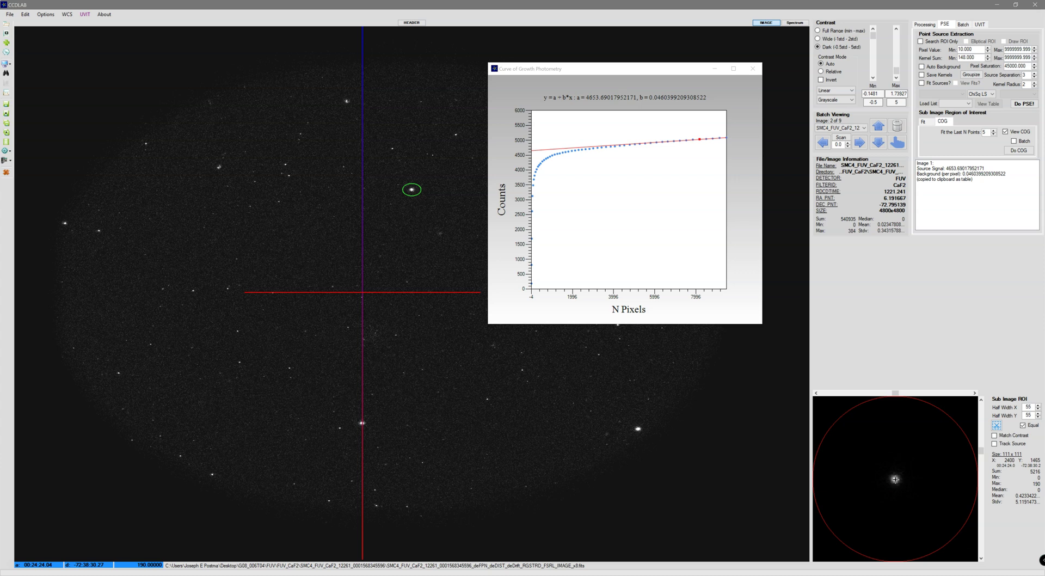
Shrink the circular region around the star down to a single pixel, a half width of 0
scroll(888, 468, "down", 3)
scroll(887, 459, "down", 10)
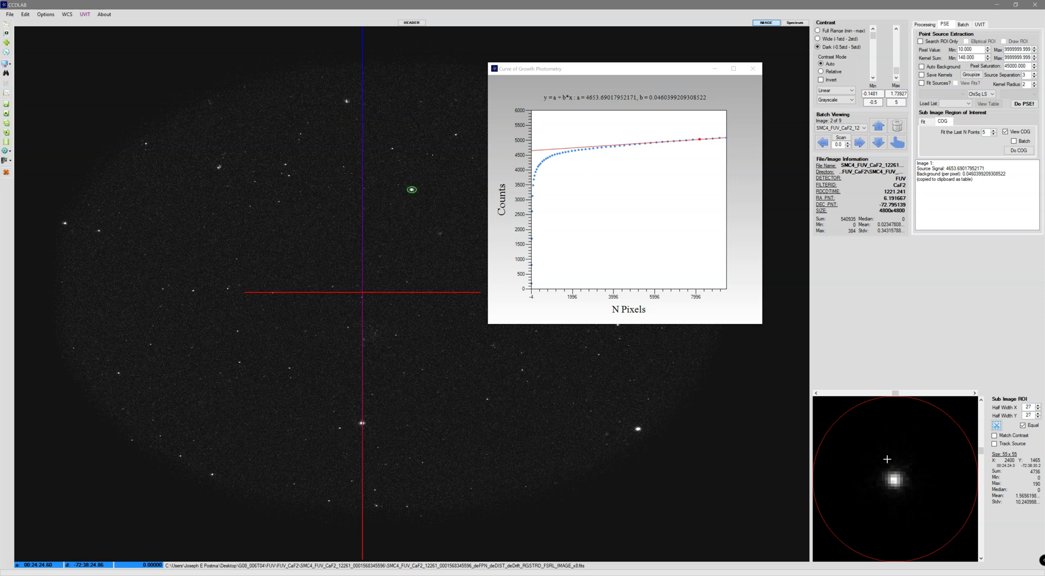
scroll(885, 460, "down", 10)
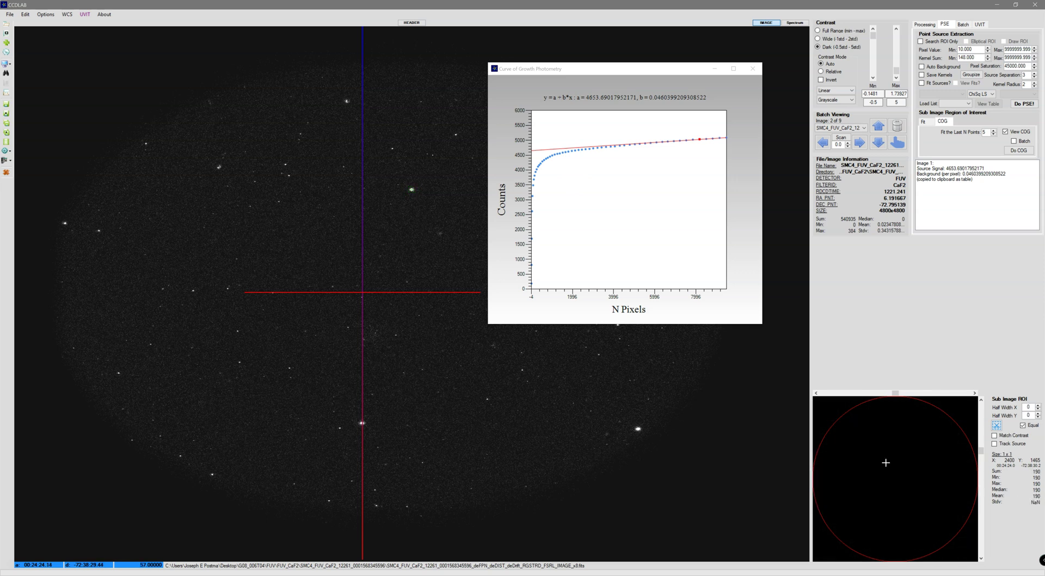
scroll(890, 470, "up", 1)
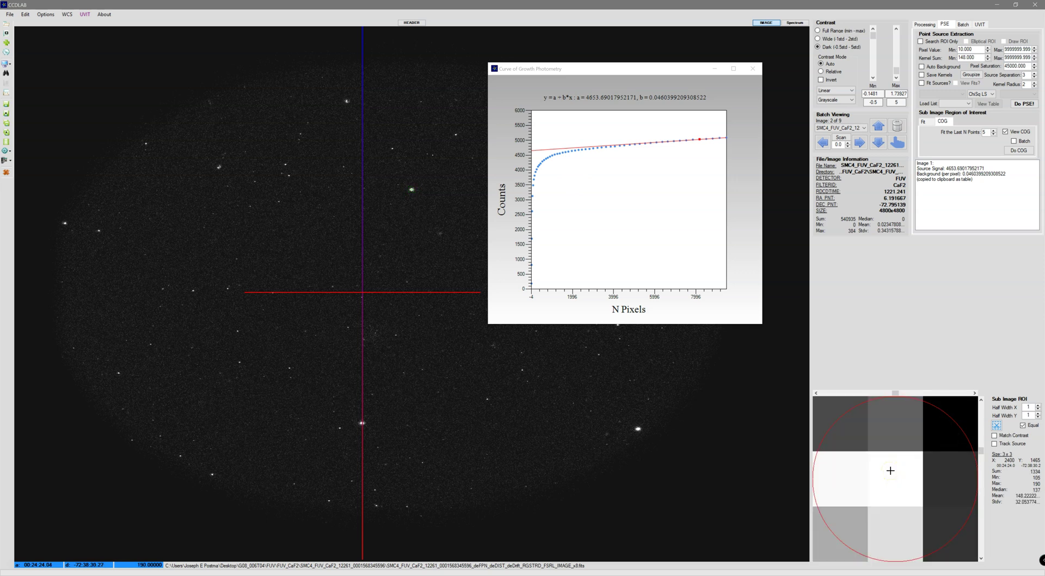
left_click(898, 474)
scroll(911, 475, "down", 1)
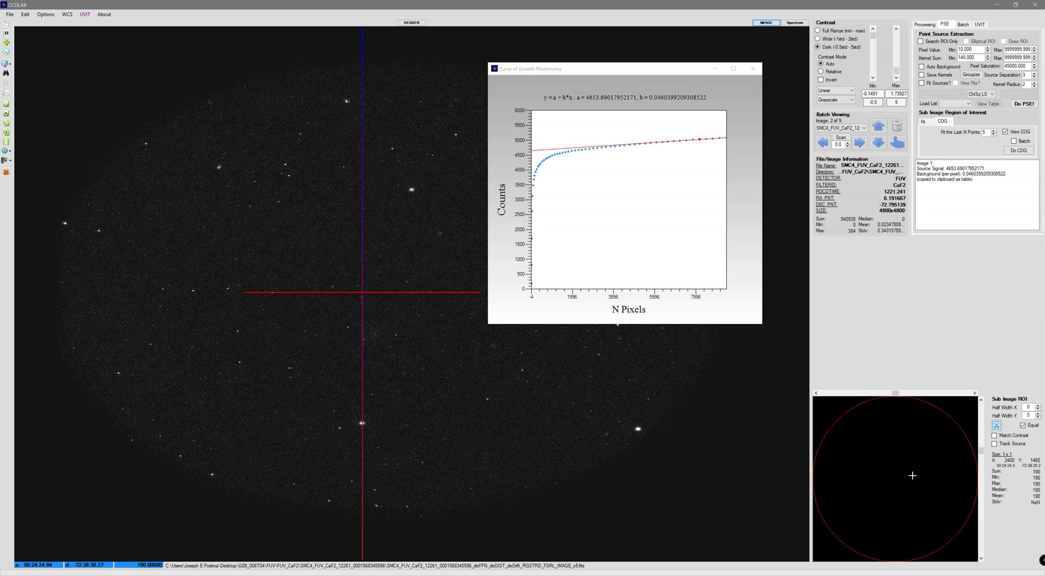
Enlarge the circular region around the star step by step to a half width of 65 pixels
scroll(912, 475, "up", 1)
scroll(912, 475, "up", 1)
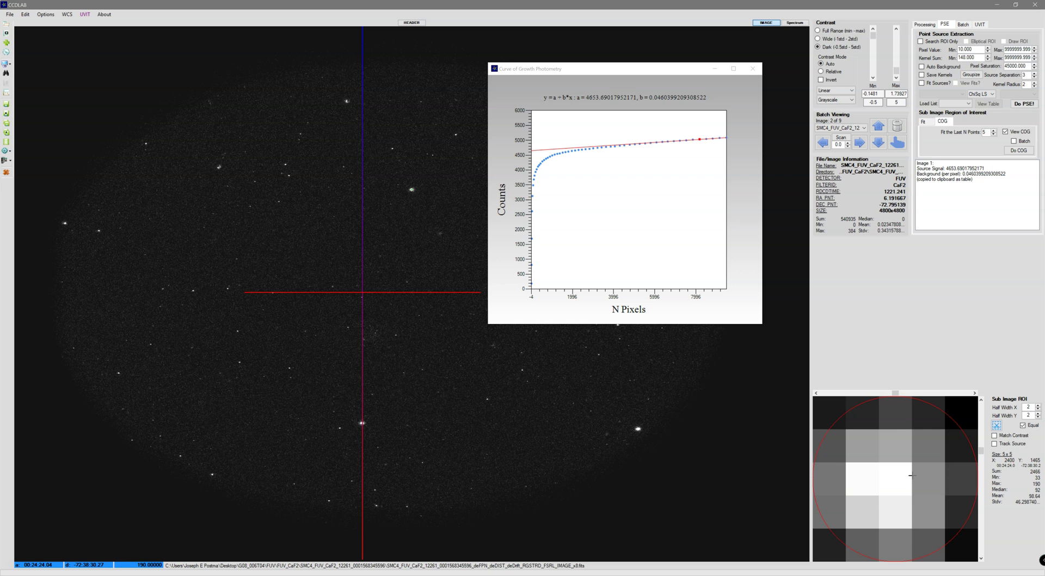
scroll(912, 475, "up", 1)
scroll(912, 475, "up", 1)
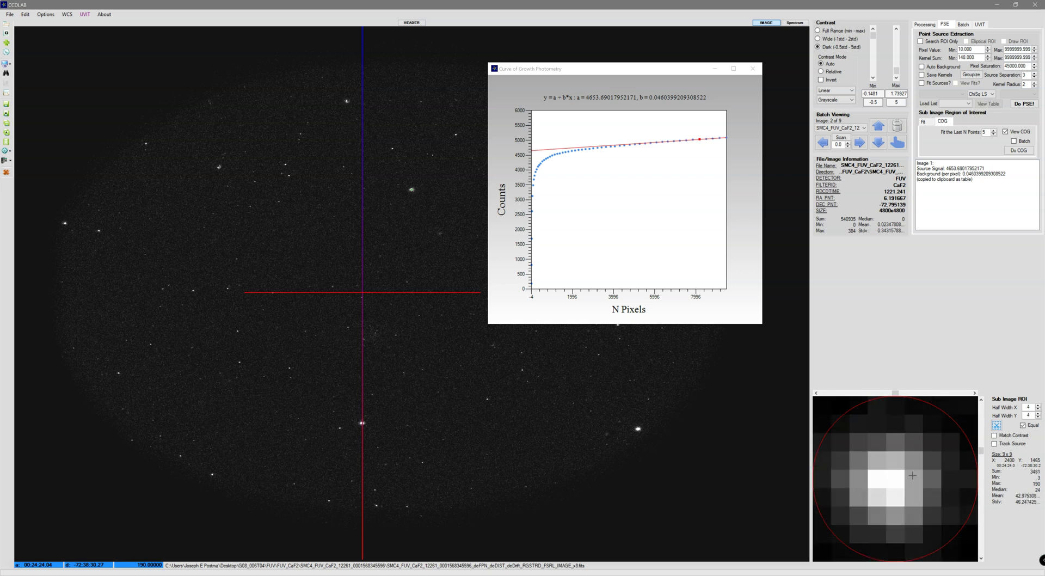
scroll(908, 468, "up", 20)
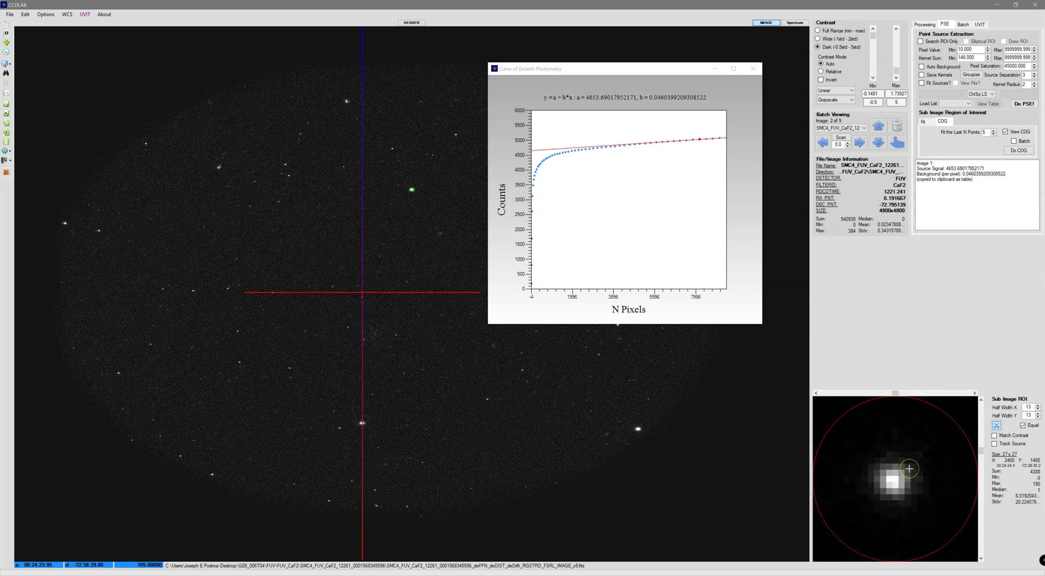
scroll(909, 468, "up", 20)
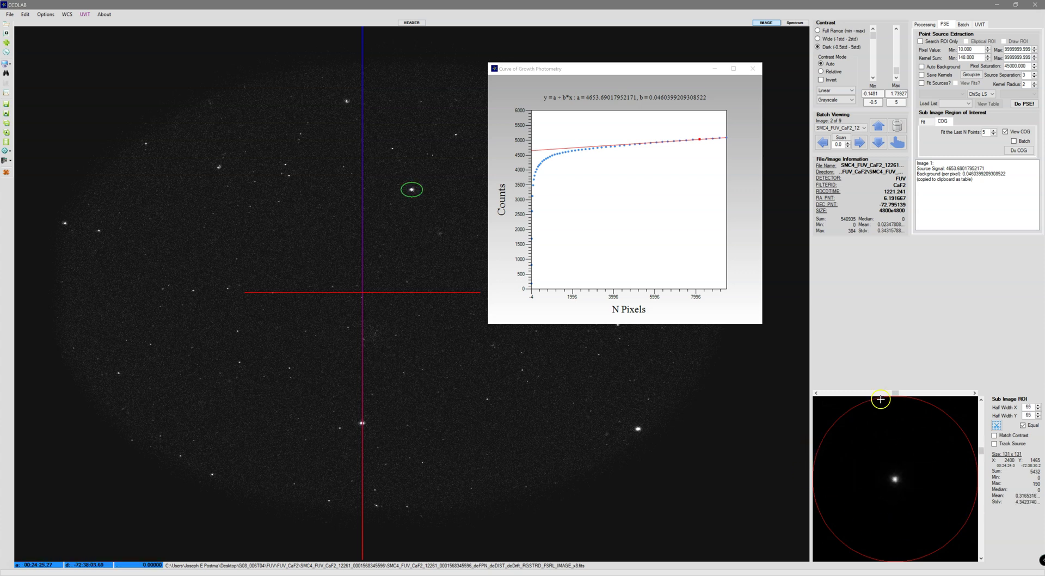
Examine the Curve of Growth Photometry plot, from its rising part to its last fitted points
left_click(572, 175)
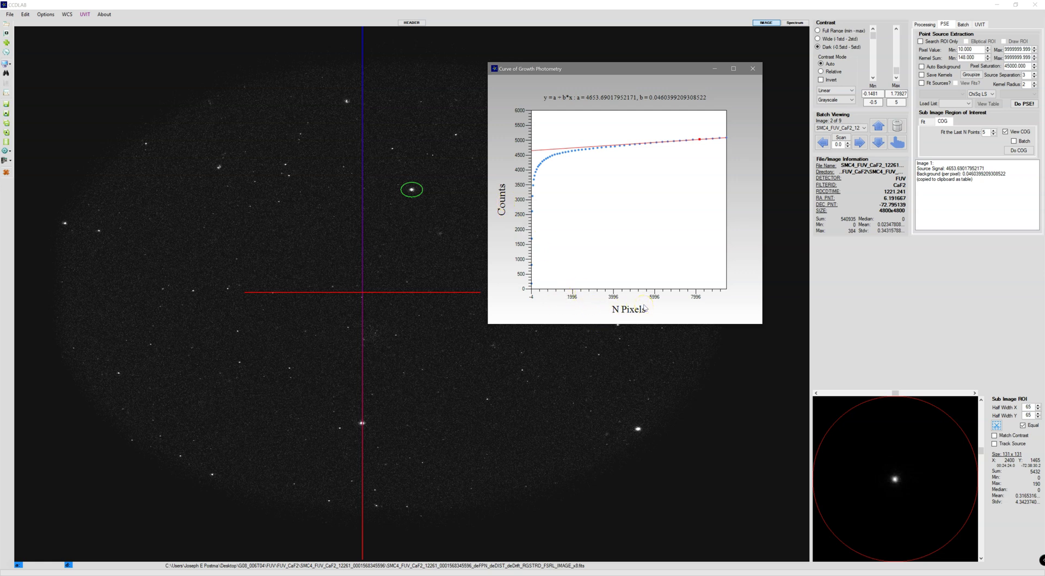
left_click(569, 248)
mouse_move(684, 143)
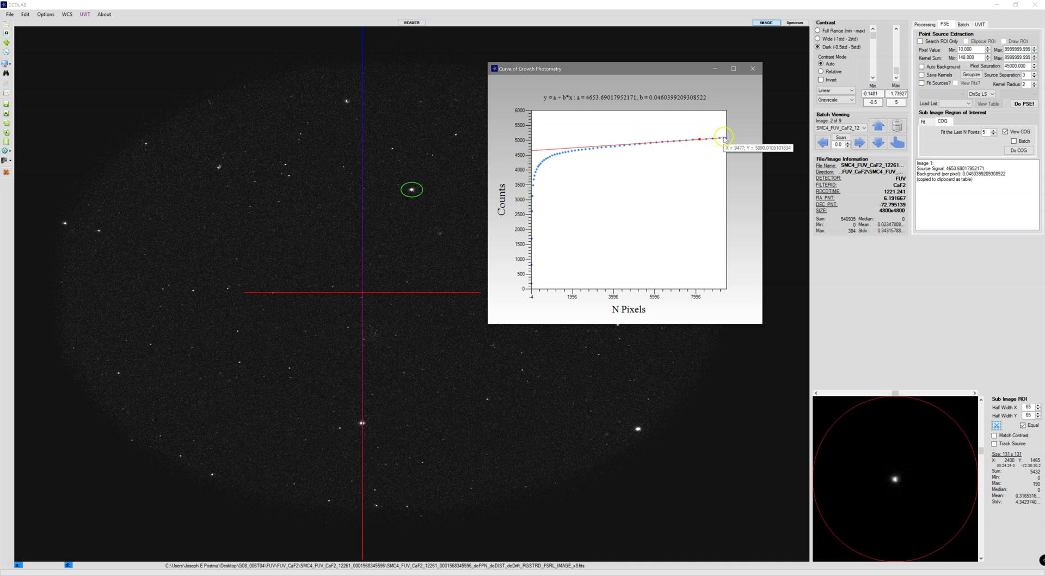
Reduce the region's half width to 60 pixels, check the curve's fitted tail, and enlarge the half width to 81 pixels
scroll(409, 186, "down", 2)
scroll(413, 193, "down", 1)
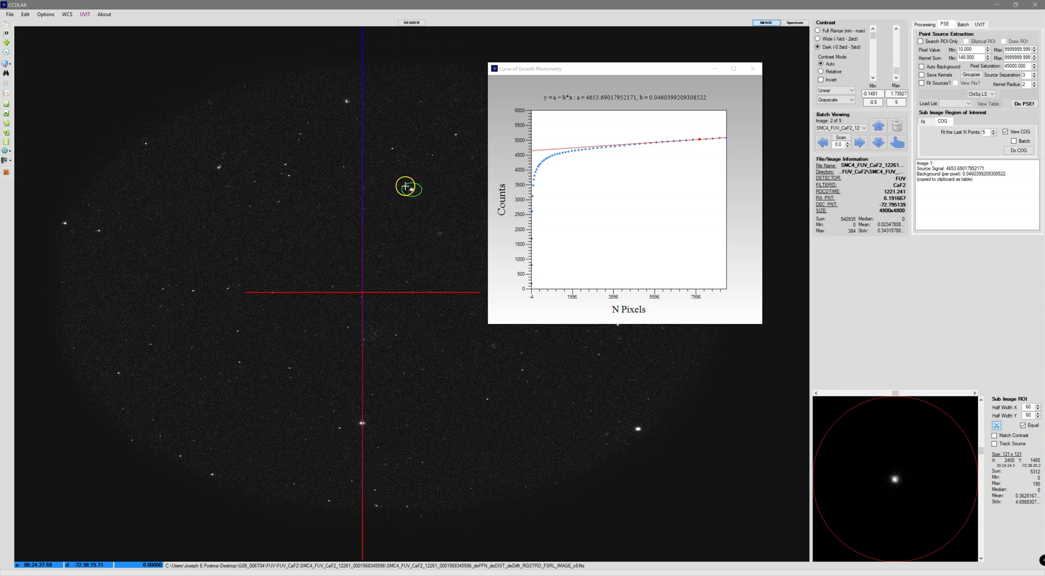
left_click(592, 140)
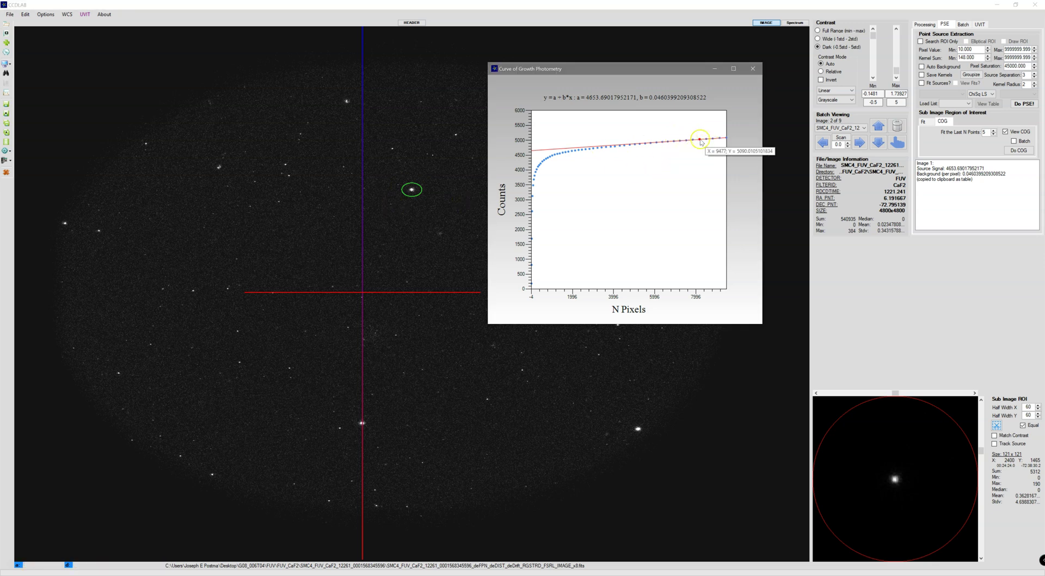
left_click(419, 190)
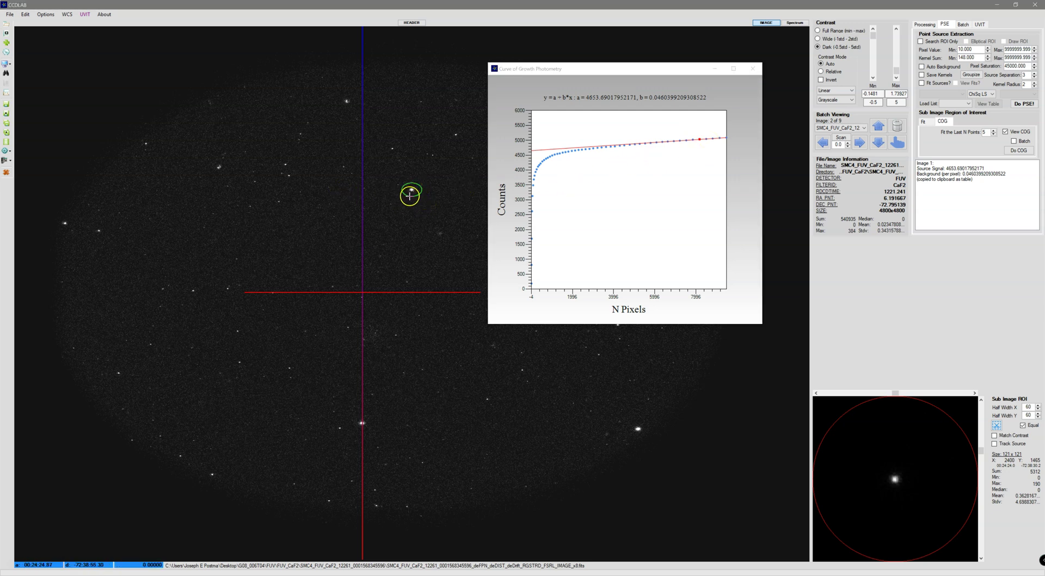
scroll(414, 196, "up", 7)
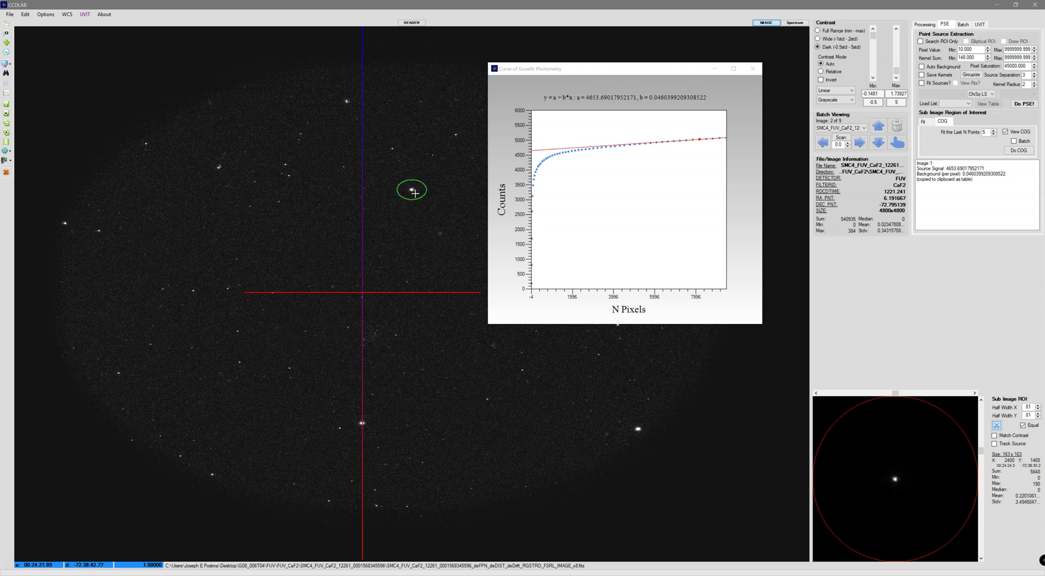
Enlarge the circular region around the star to a half width of 111 pixels, run the curve of growth, and check its tail
scroll(415, 193, "up", 2)
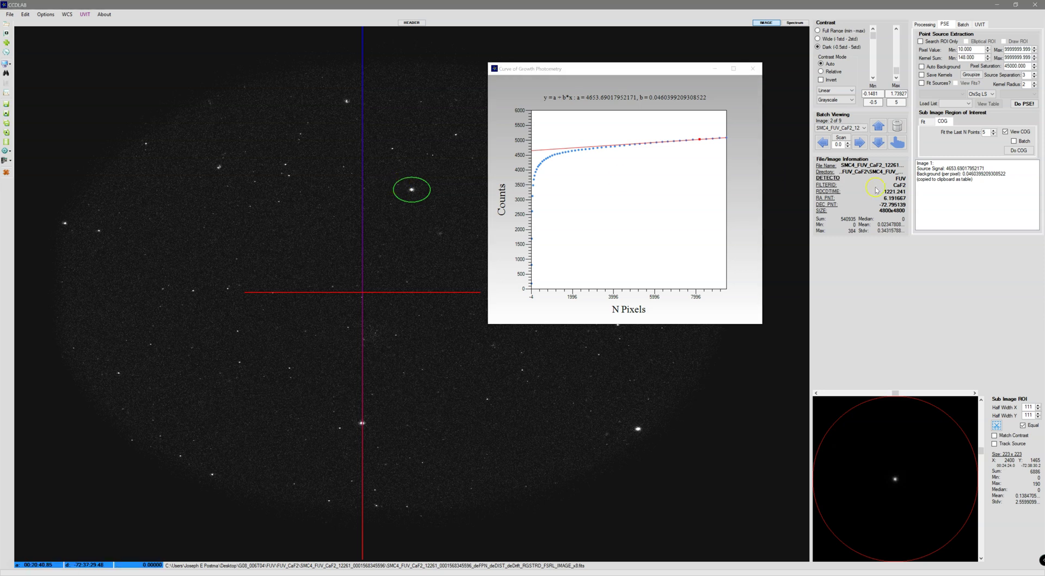
left_click(1018, 151)
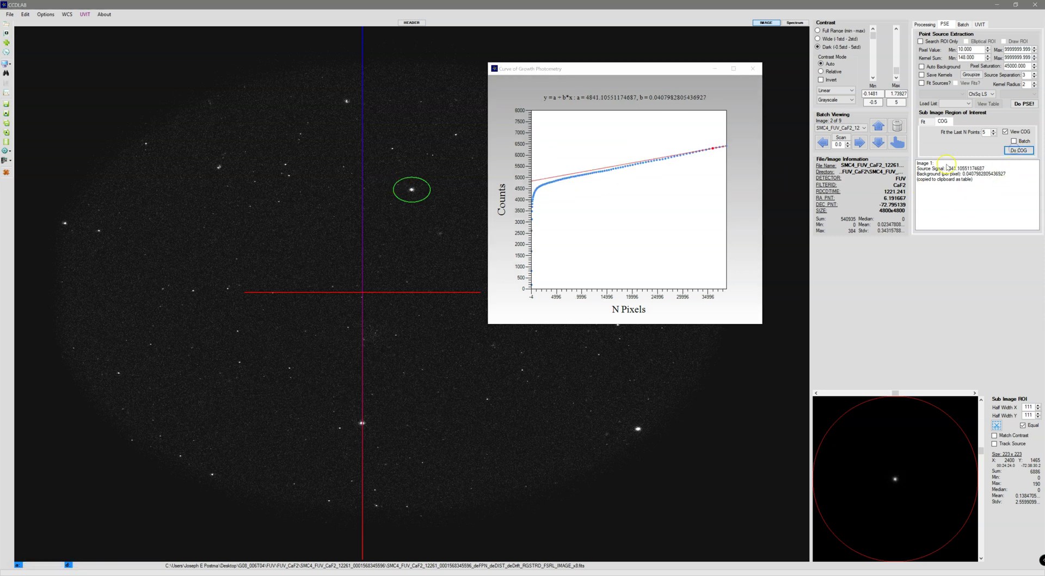
left_click(717, 158)
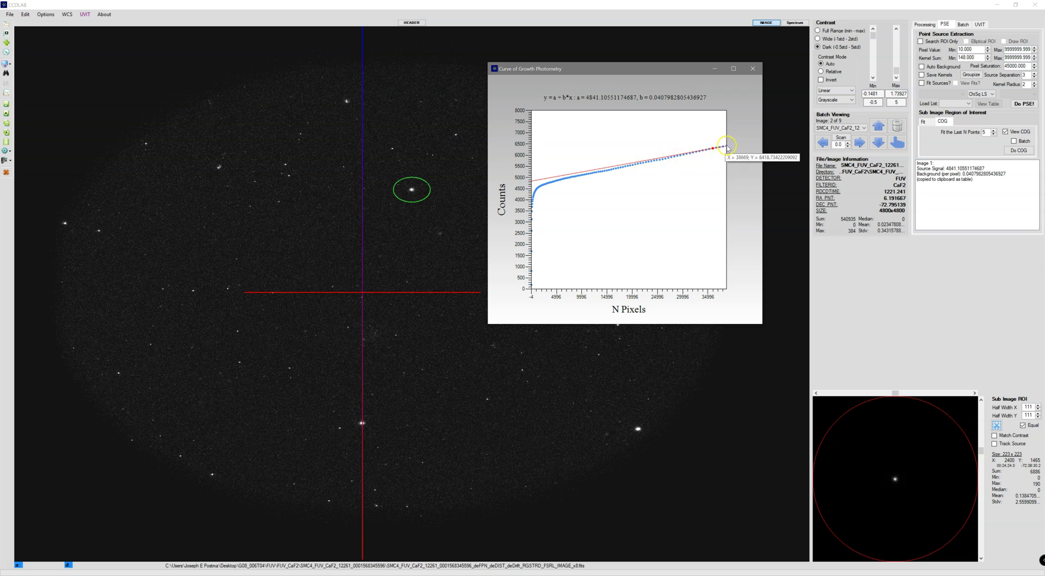
left_click(424, 169)
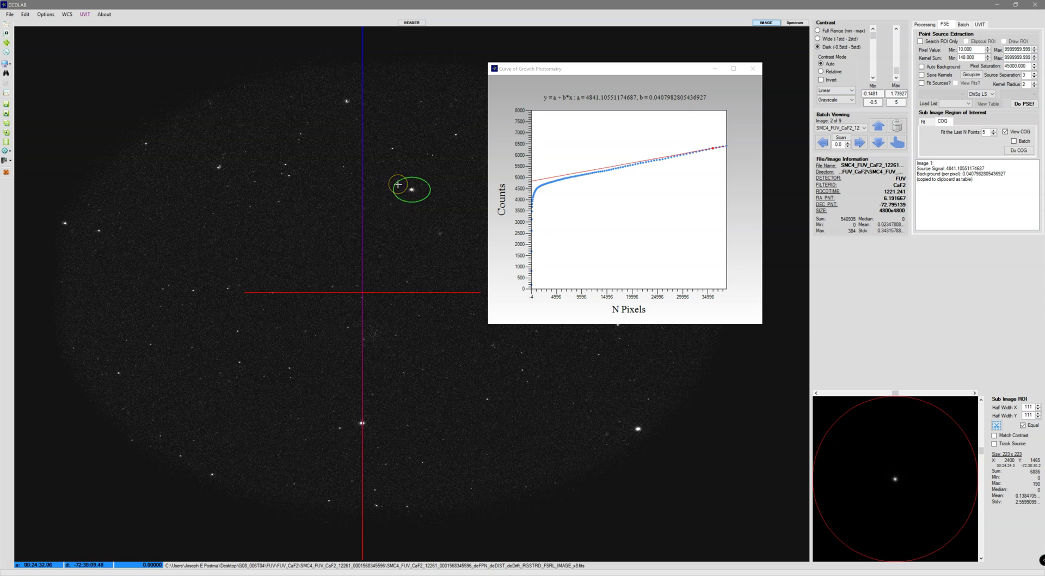
Reduce the star region's half width to 103 pixels and compare the plotted curve's tail with the fitted line
scroll(412, 220, "down", 8)
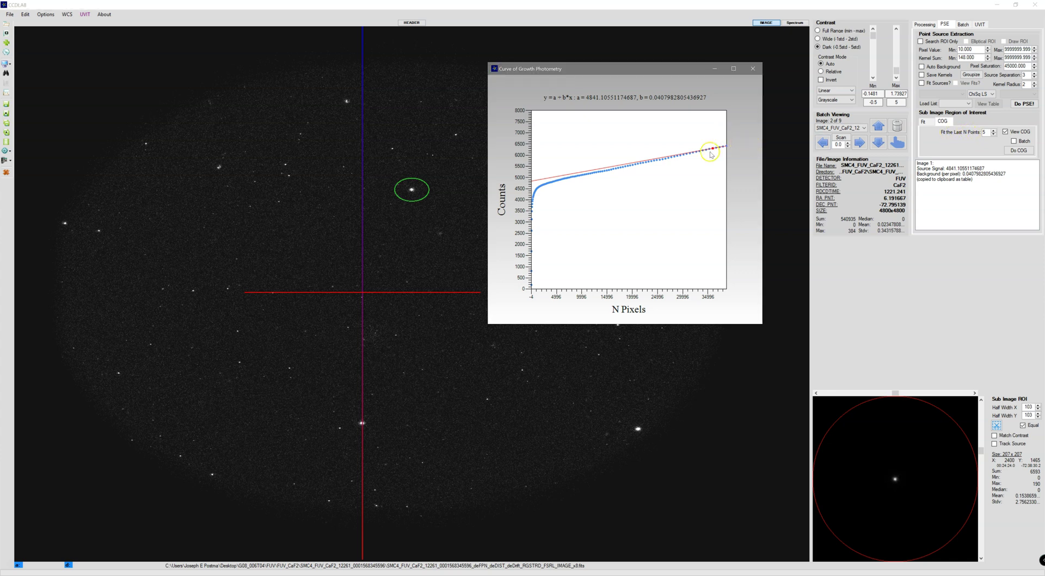
left_click(643, 182)
mouse_move(721, 148)
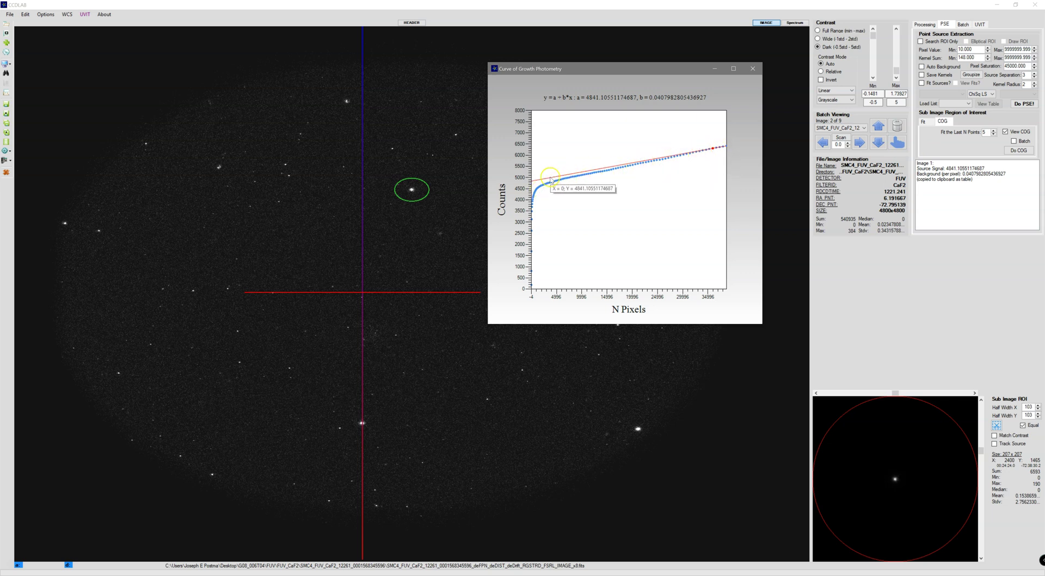
left_click(900, 146)
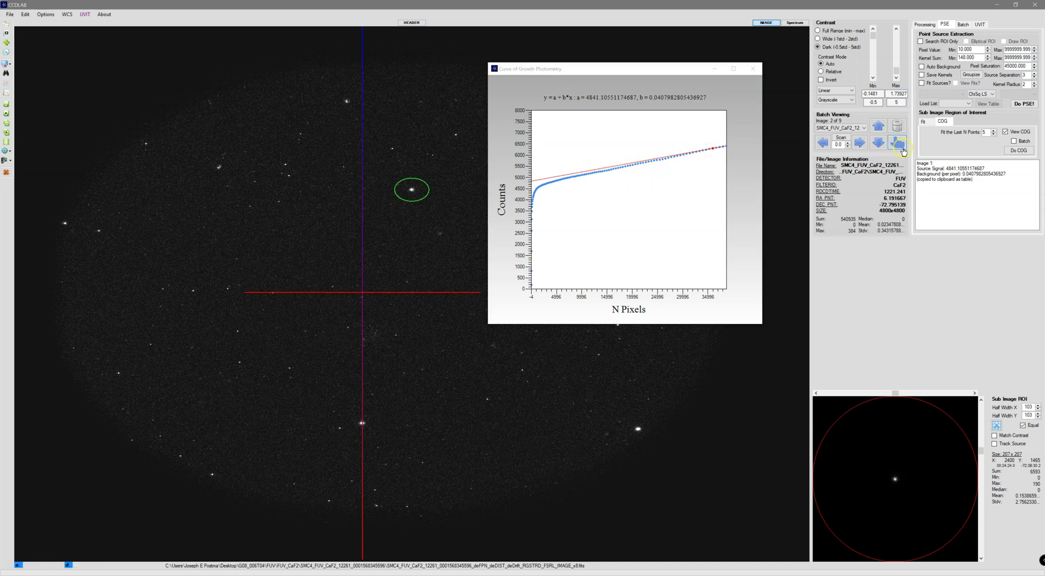
Set the linear fit to the last 20 points, rerun the curve of growth, and check the fitted tail
scroll(987, 133, "up", 1)
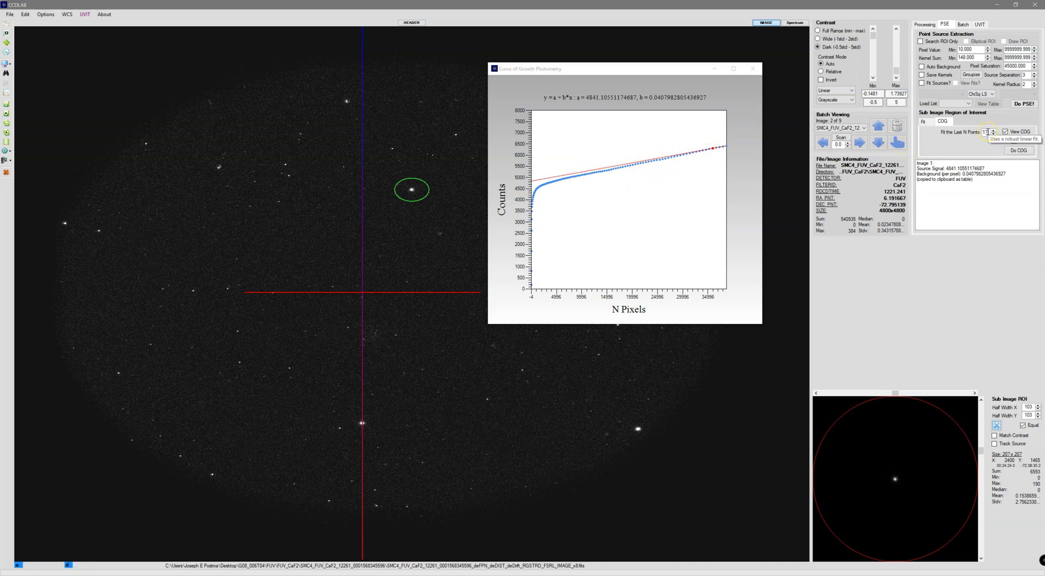
scroll(986, 133, "up", 3)
left_click(1018, 150)
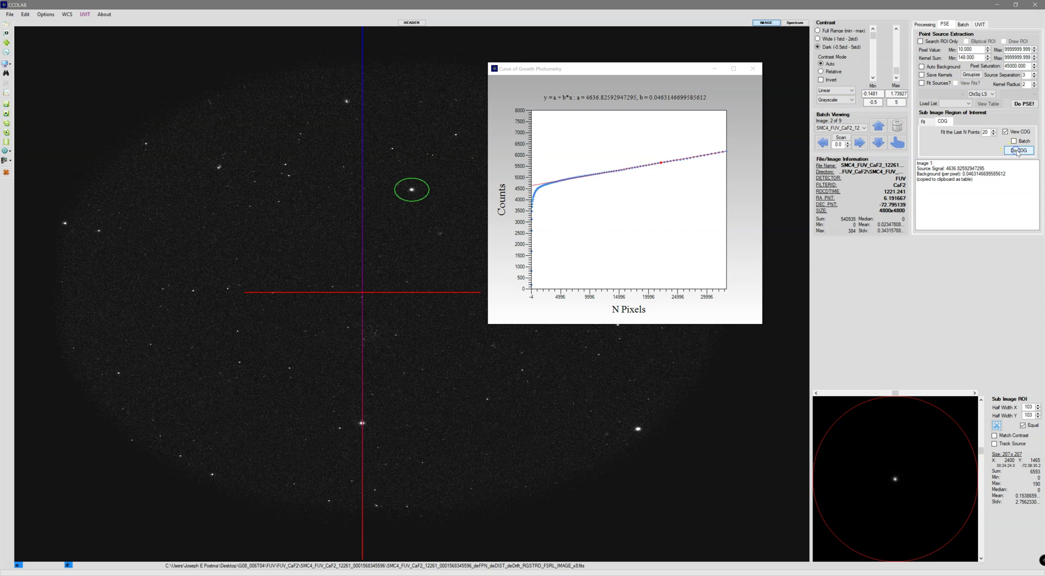
left_click(669, 162)
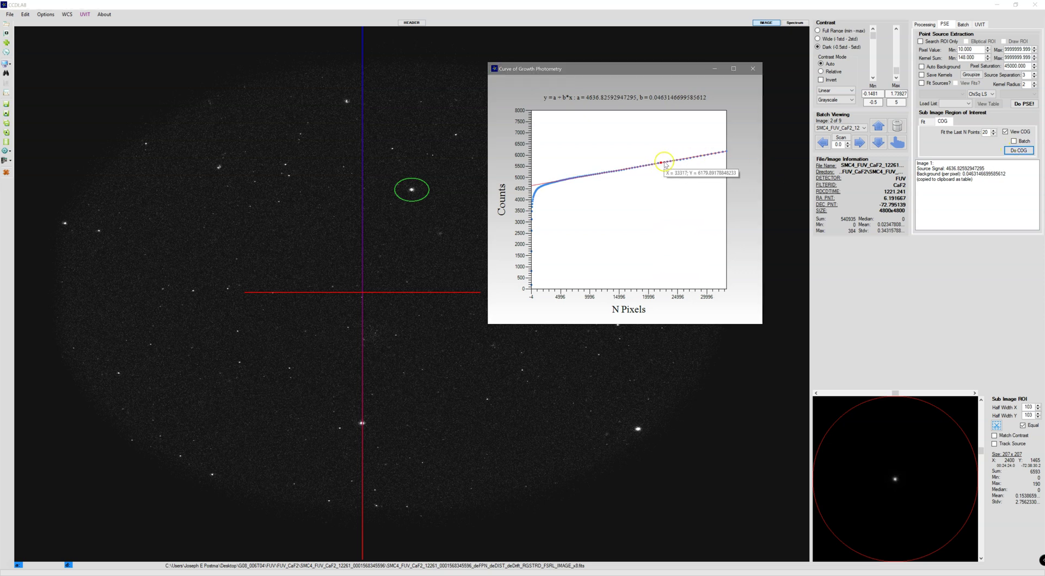
mouse_move(644, 169)
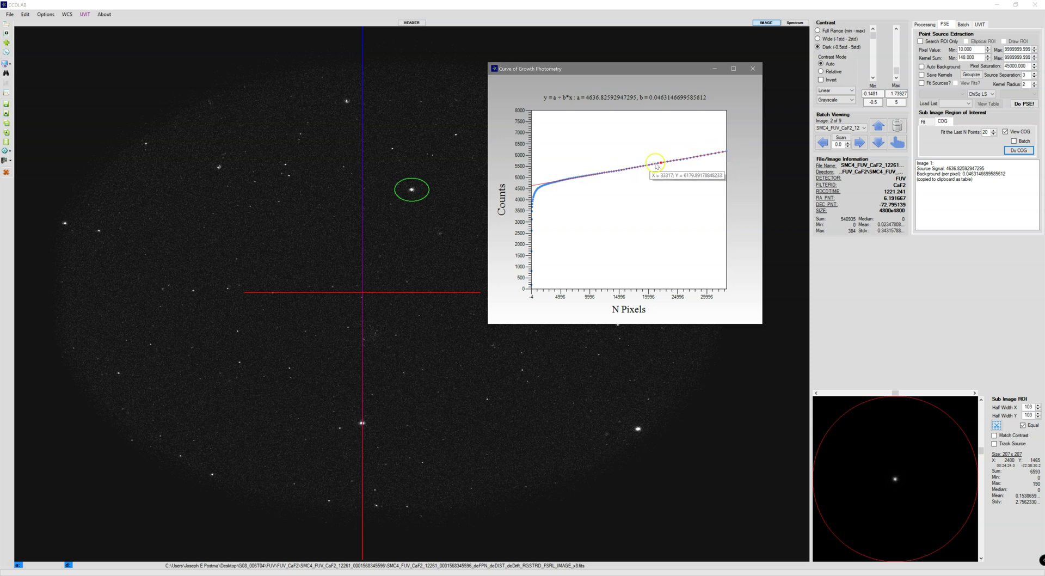
Raise the fit to the last 104 points and rerun the curve of growth to include the curve's rising part
scroll(989, 132, "up", 7)
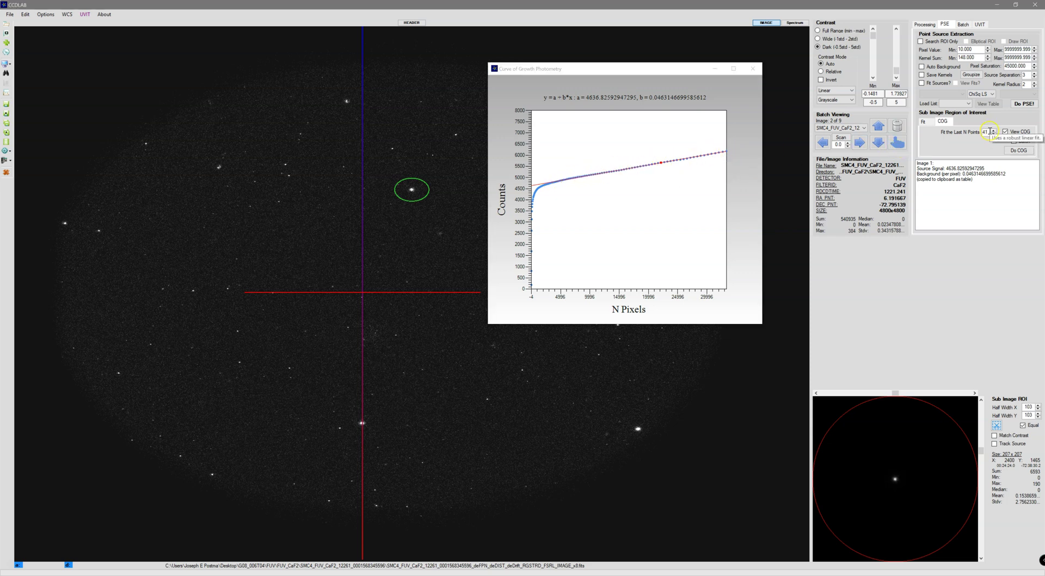
scroll(989, 131, "down", 10)
left_click(1018, 151)
left_click(598, 237)
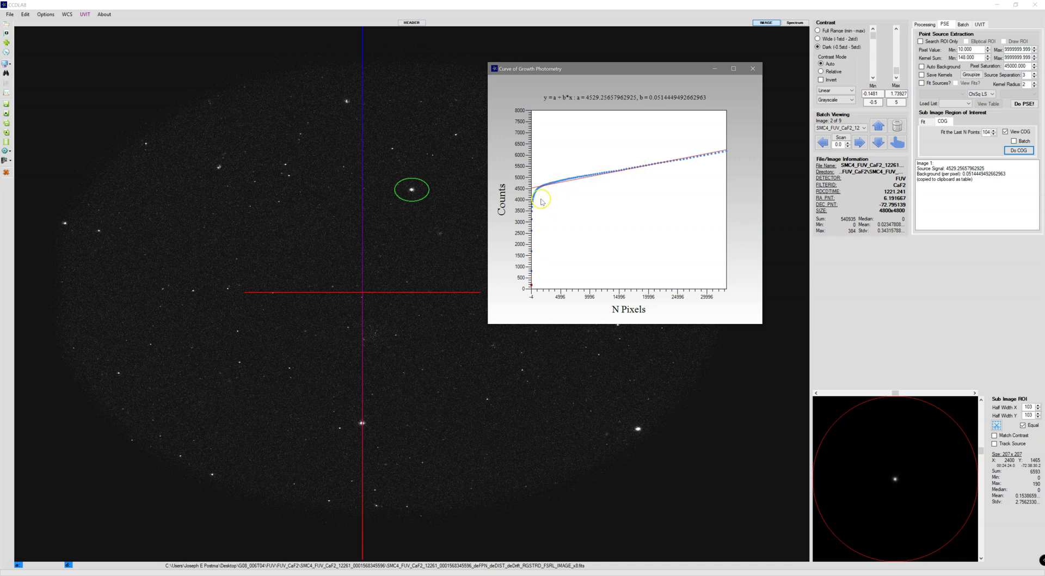
Reduce the fit to the last 44 points and rerun the curve of growth over the curve's linear tail
left_click(986, 132)
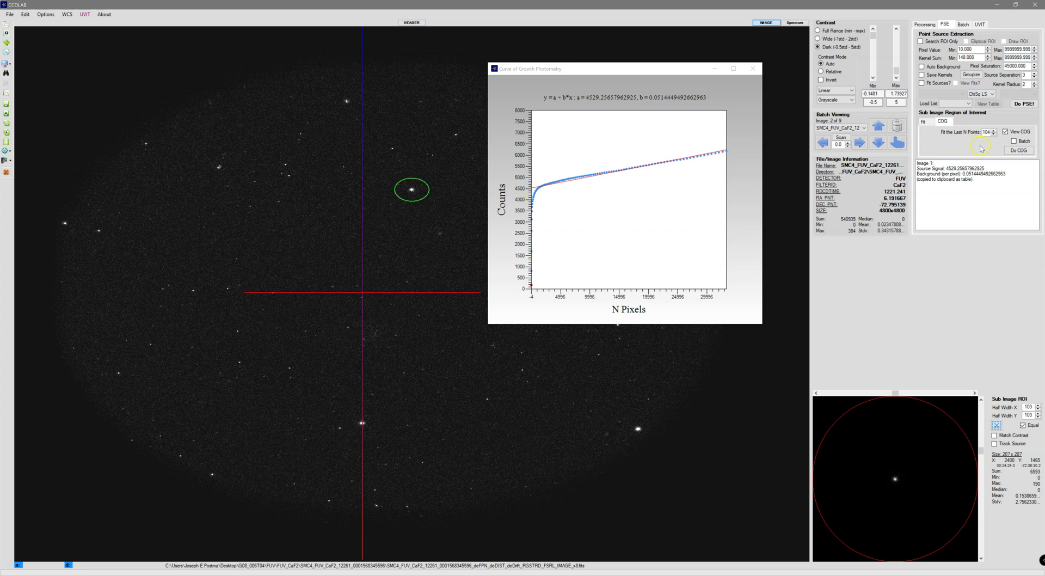
type("32")
left_click(1018, 150)
scroll(989, 133, "up", 12)
left_click(1018, 150)
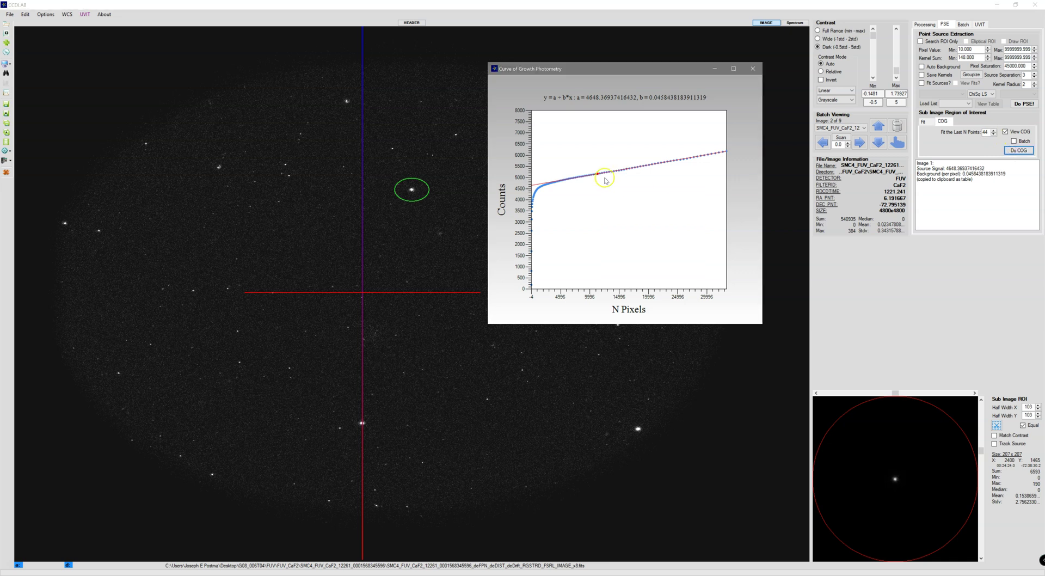
left_click(919, 159)
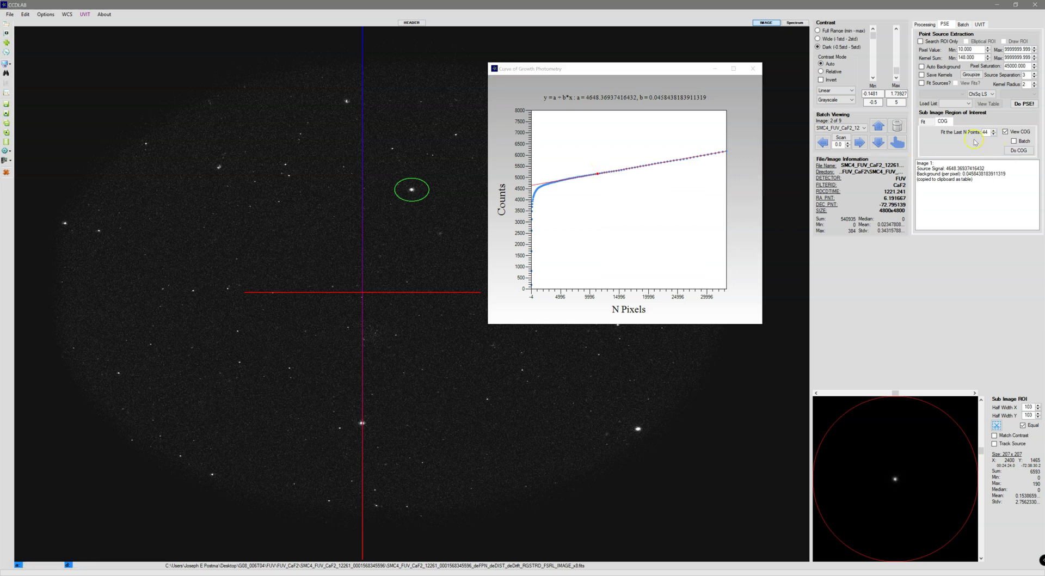
Examine the linear tail, the image's RDCDTIME exposure time, the fit equation, and the fitted line's intercept at zero pixels
left_click(716, 152)
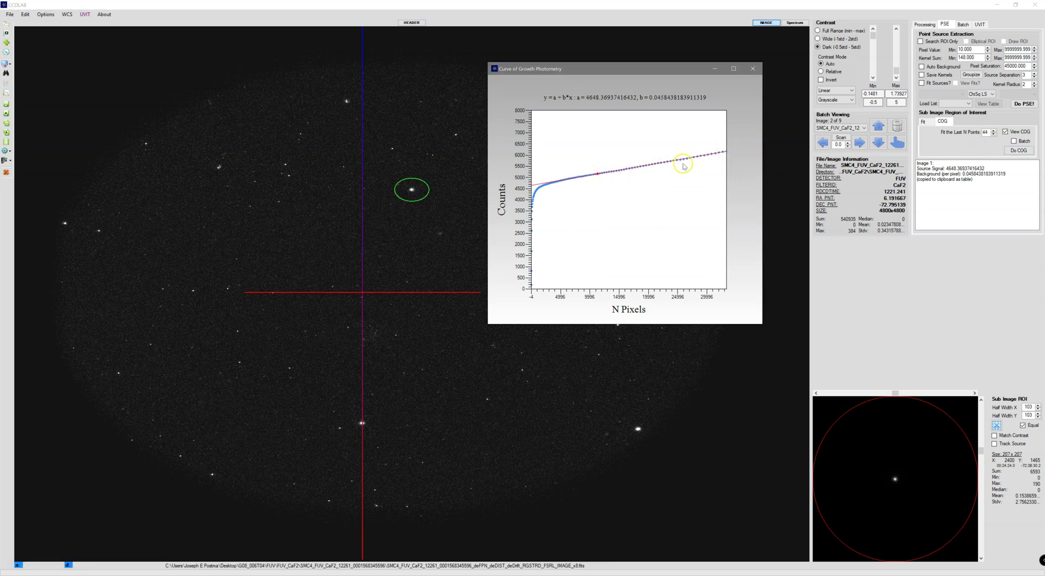
mouse_move(722, 155)
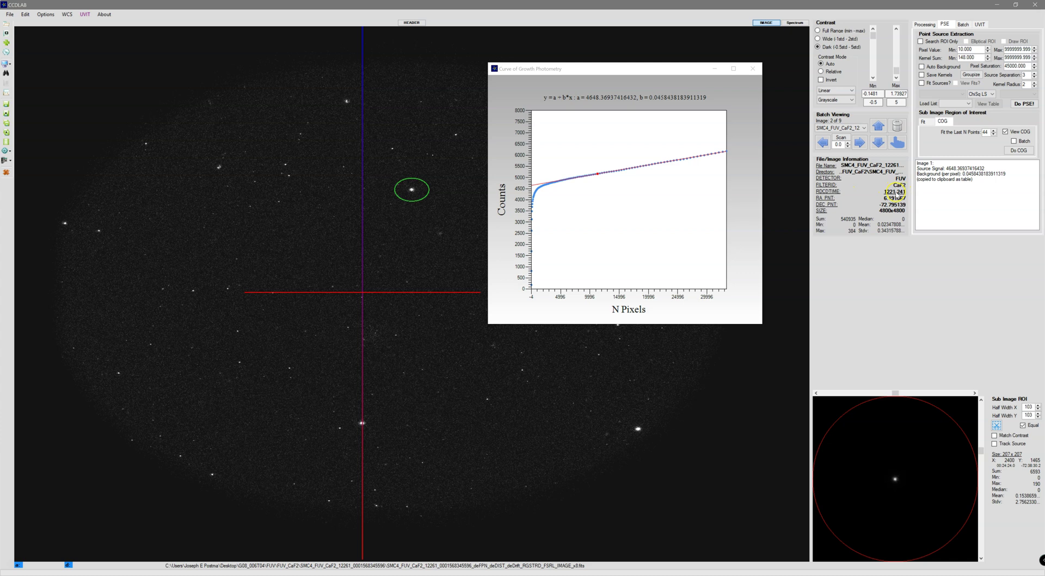
left_click(894, 192)
left_click(587, 98)
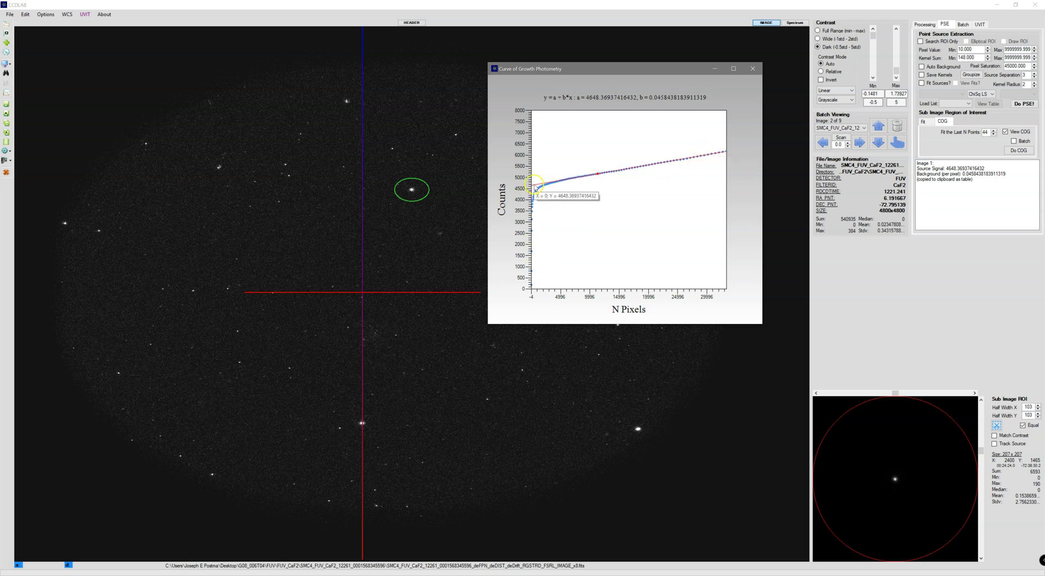
mouse_move(535, 187)
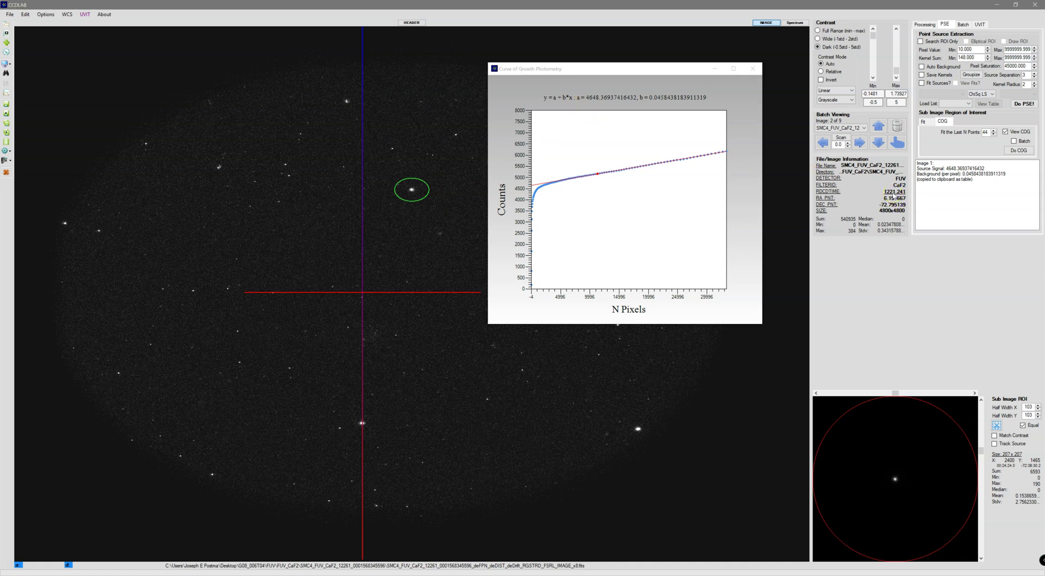
Shrink the star region's half width to 66 pixels and rerun the curve of growth
scroll(428, 191, "down", 1)
scroll(429, 190, "down", 20)
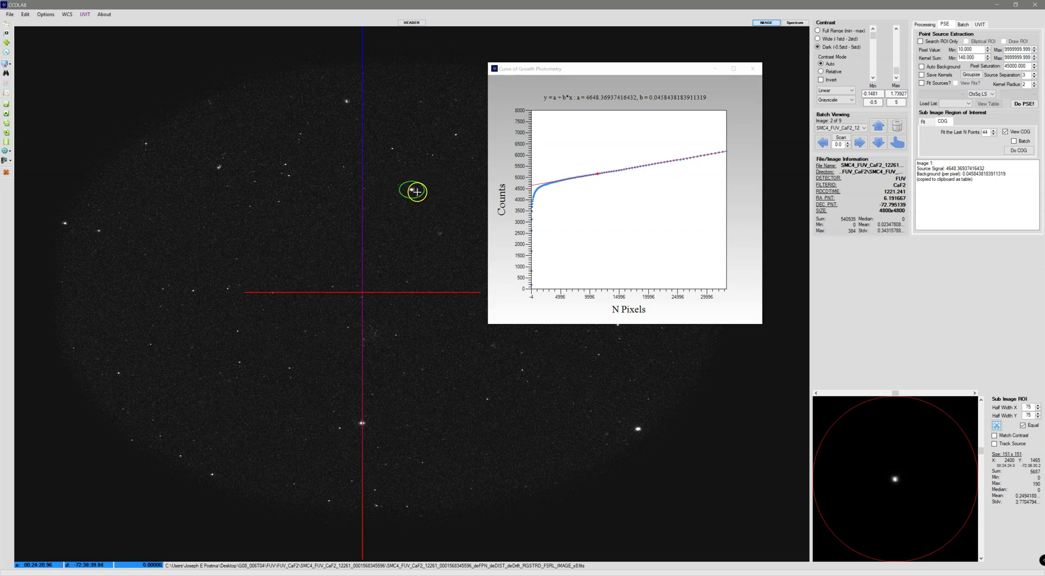
scroll(415, 192, "down", 1)
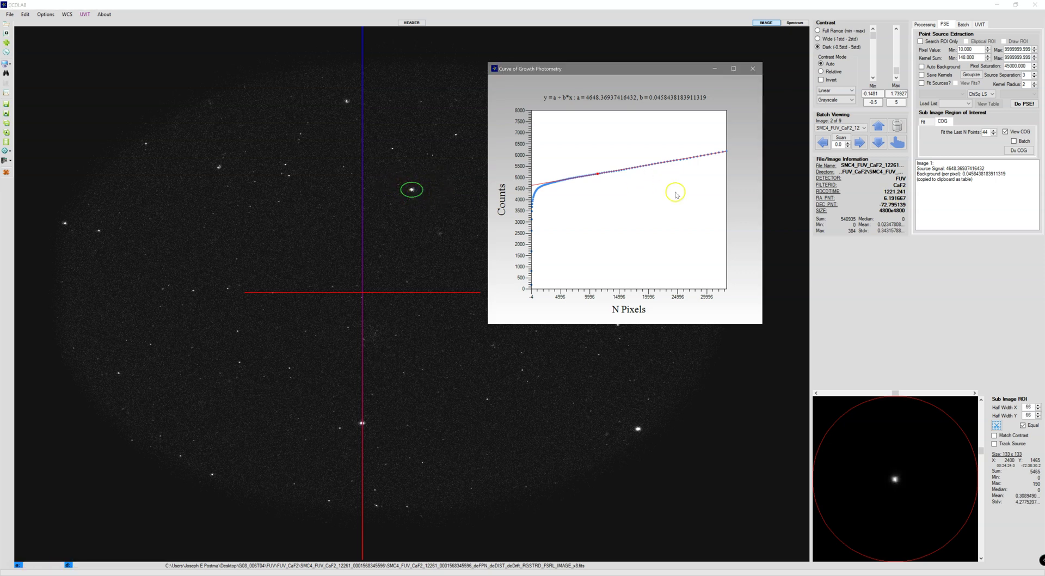
left_click(1019, 151)
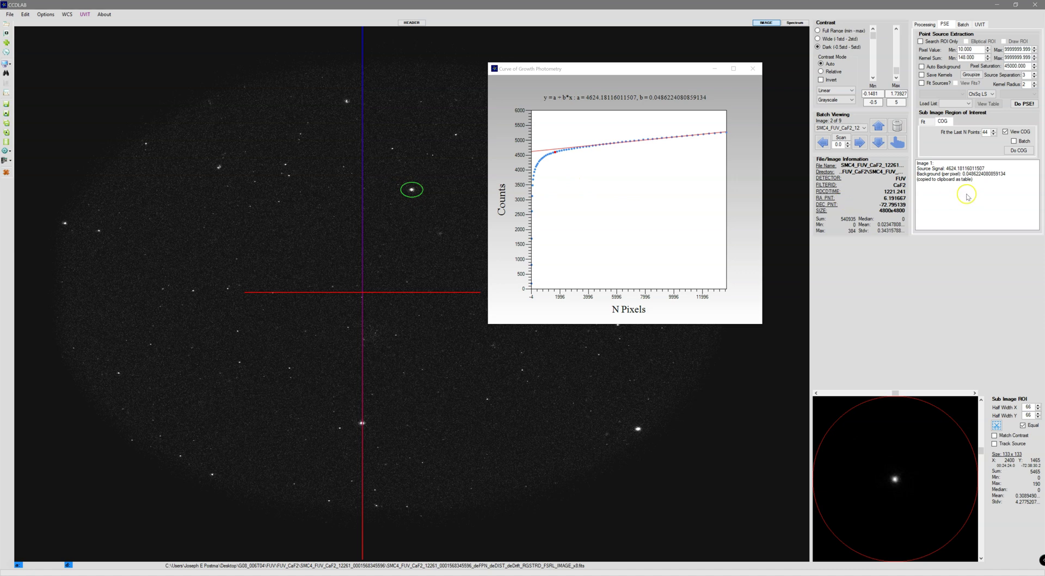
Set the fit to the last 26 points, rerun the curve of growth, and check where the fitted tail starts
type("38")
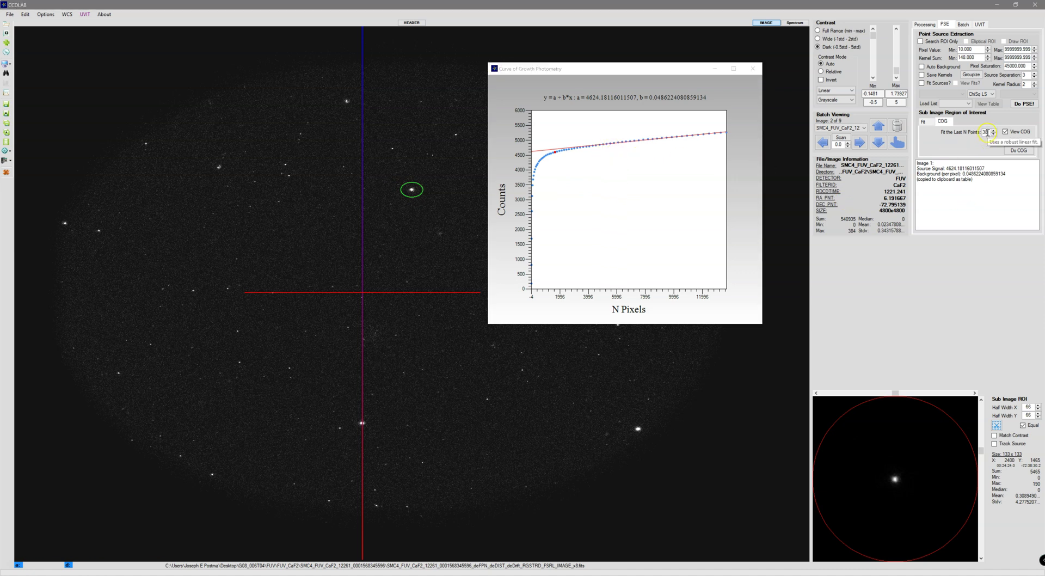
left_click(1019, 151)
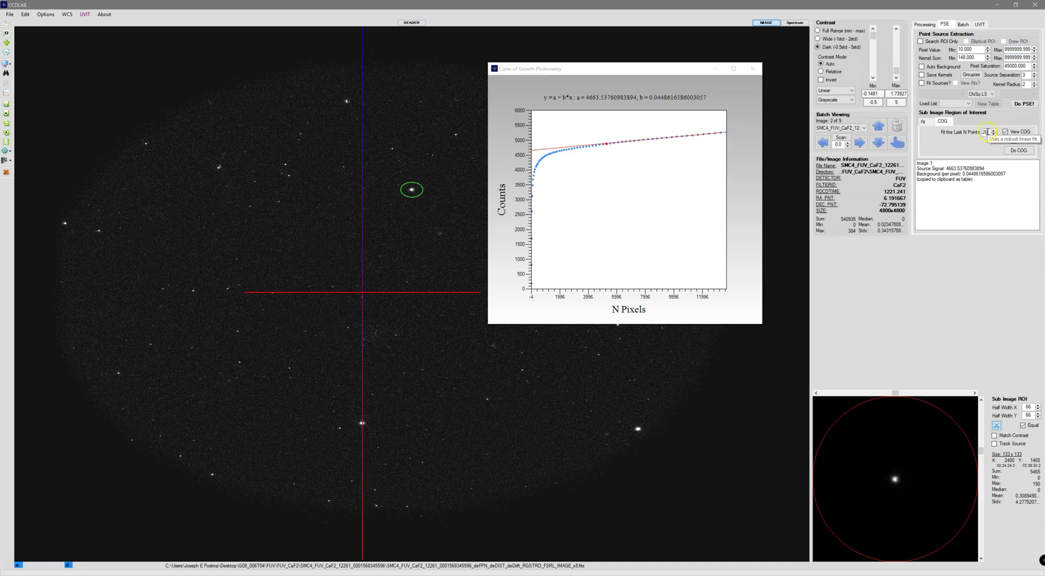
left_click(611, 121)
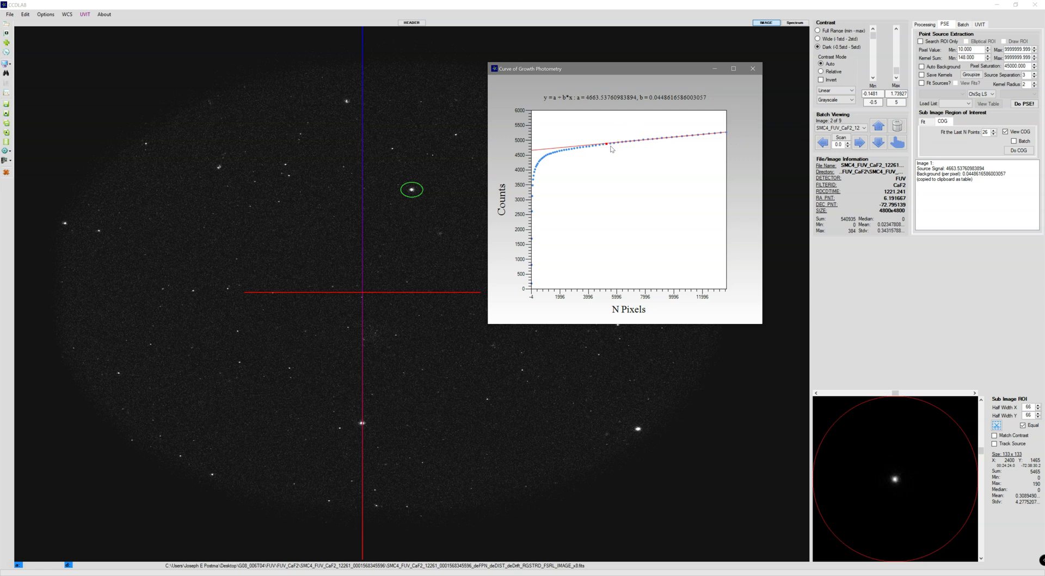
left_click(610, 145)
left_click(986, 131)
left_click(708, 138)
left_click(952, 142)
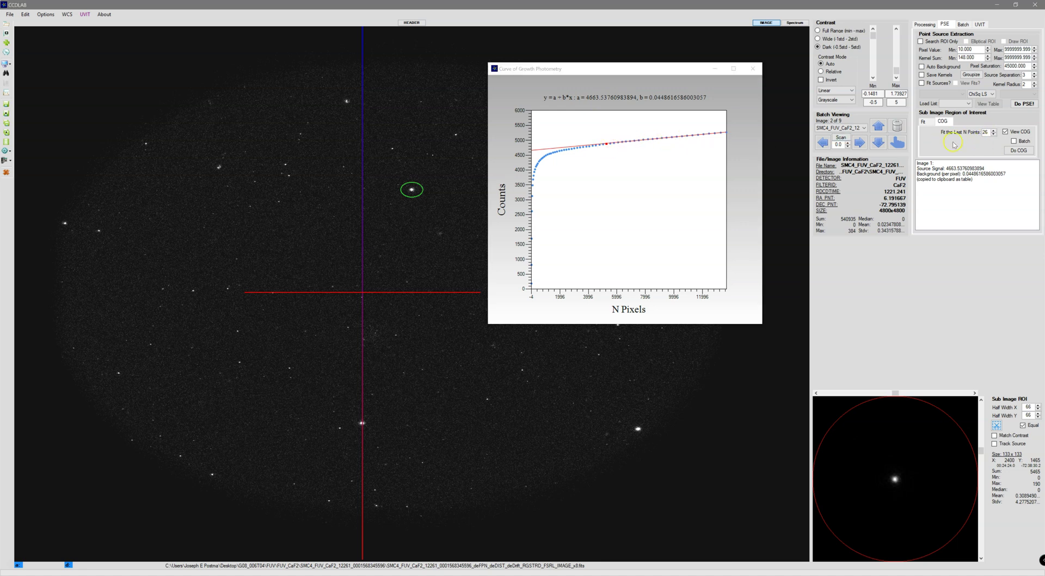
Enlarge the star region's half width to 73 pixels and rerun the curve of growth
scroll(386, 199, "up", 7)
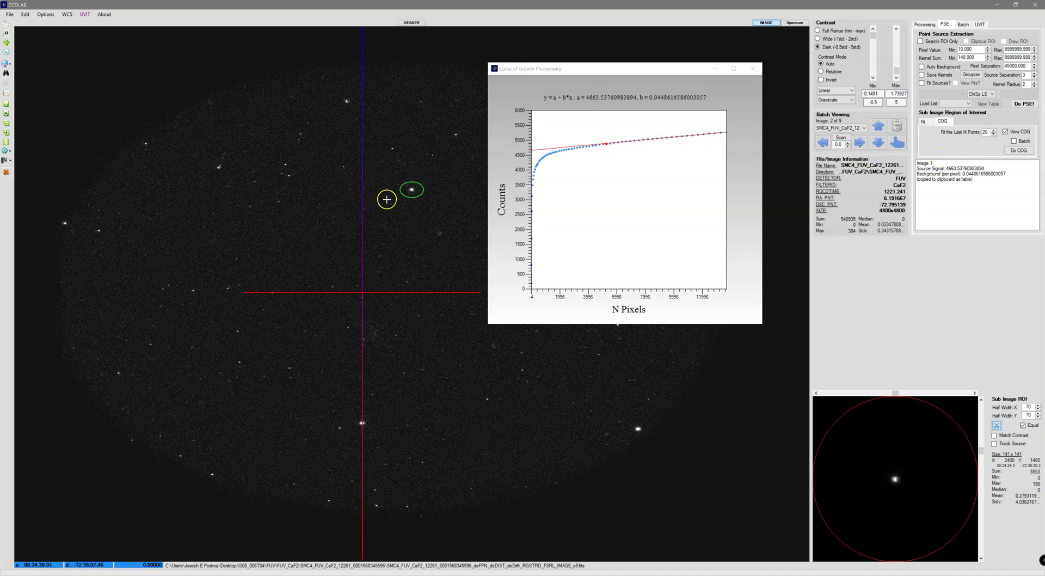
left_click(1011, 152)
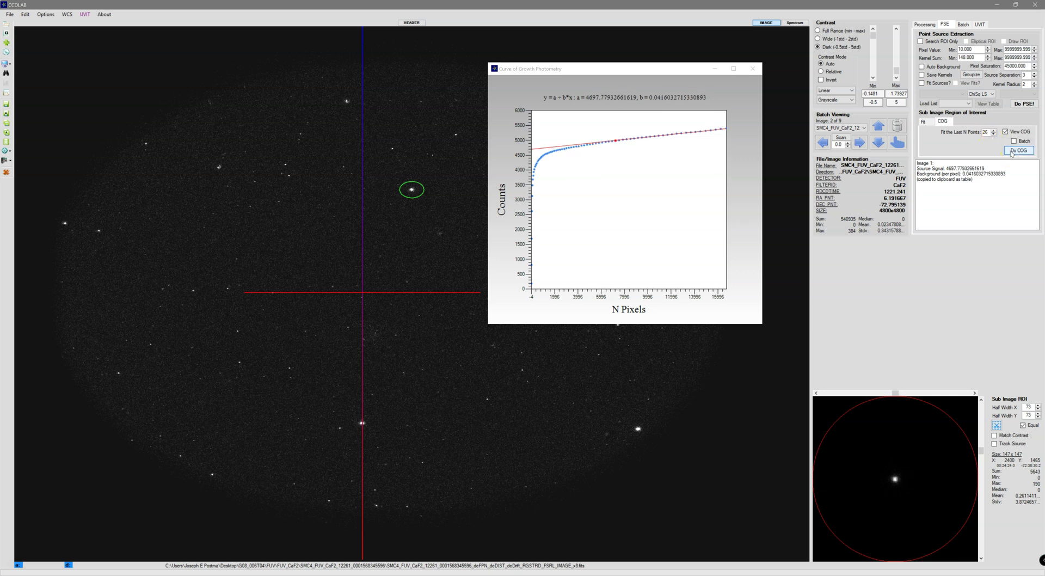
left_click(997, 150)
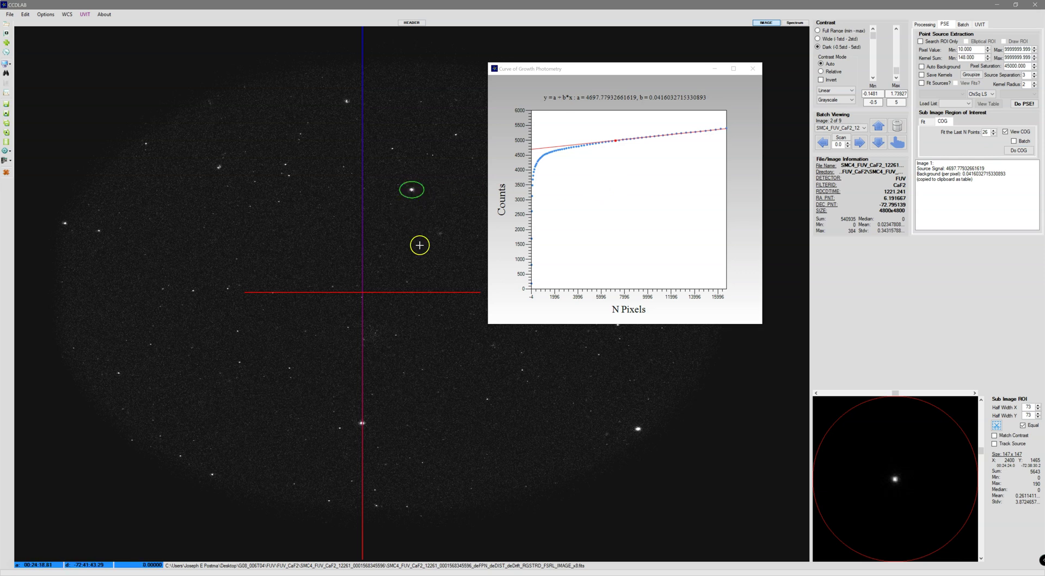
Advance to image 6 of 9, run the curve of growth on the same star, and check the fitted tail
scroll(399, 240, "down", 2)
left_click(859, 142)
left_click(859, 142)
left_click(1014, 152)
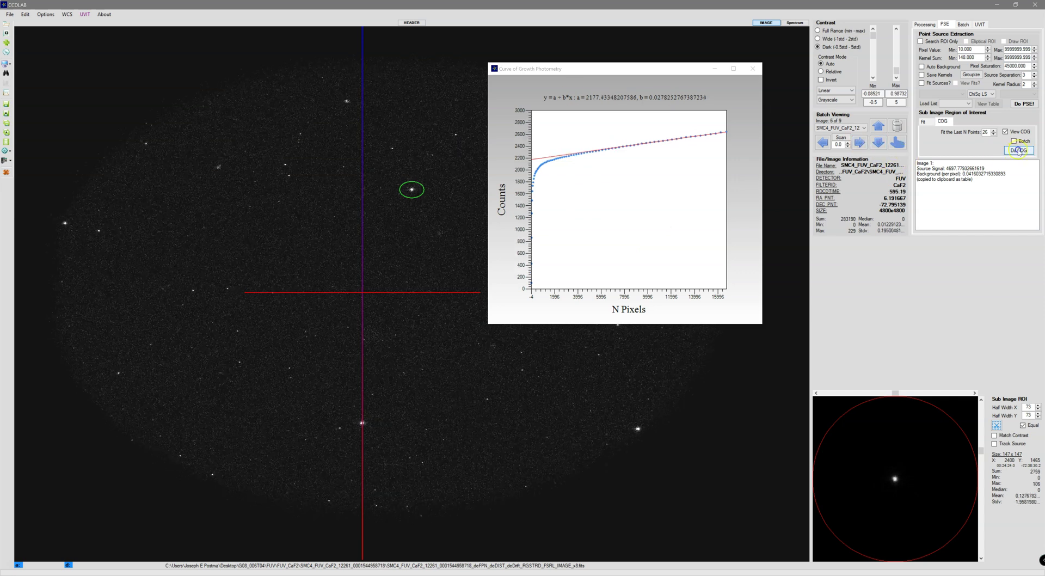
left_click(548, 168)
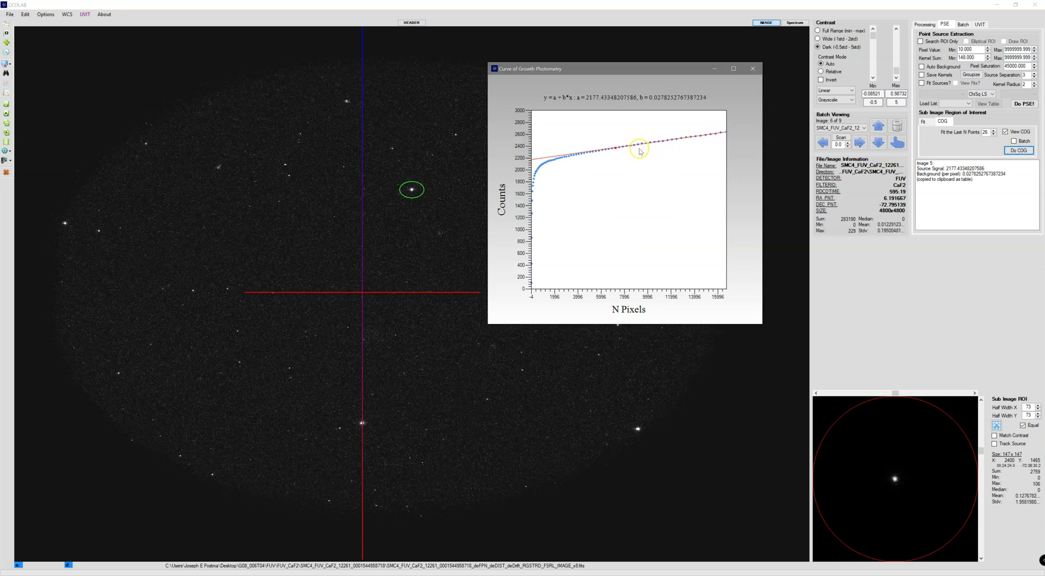
left_click(429, 187)
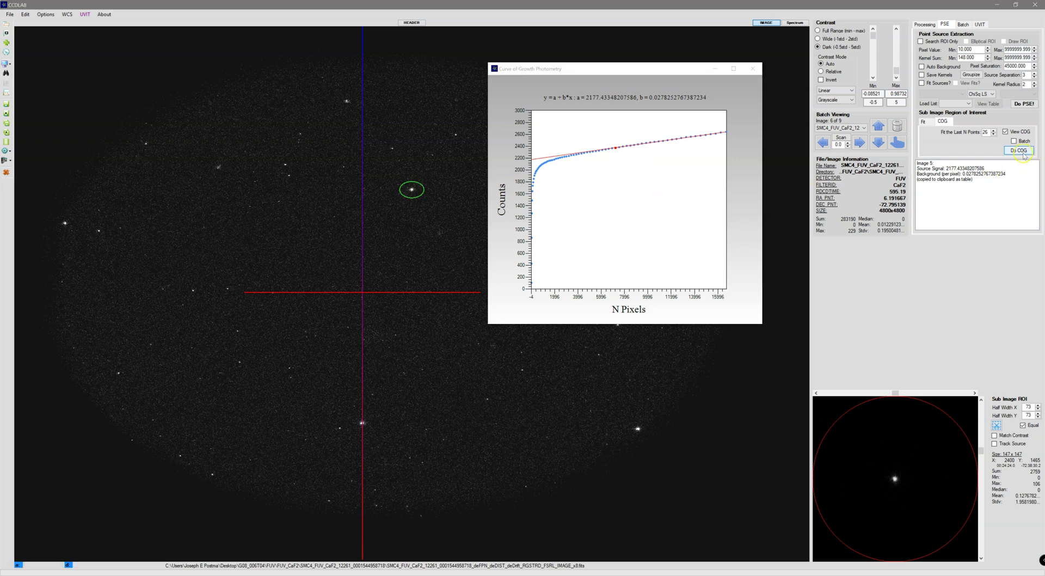
Advance to image 9 of 9 and run the curve of growth on the same star
left_click(859, 142)
left_click(859, 143)
left_click(859, 142)
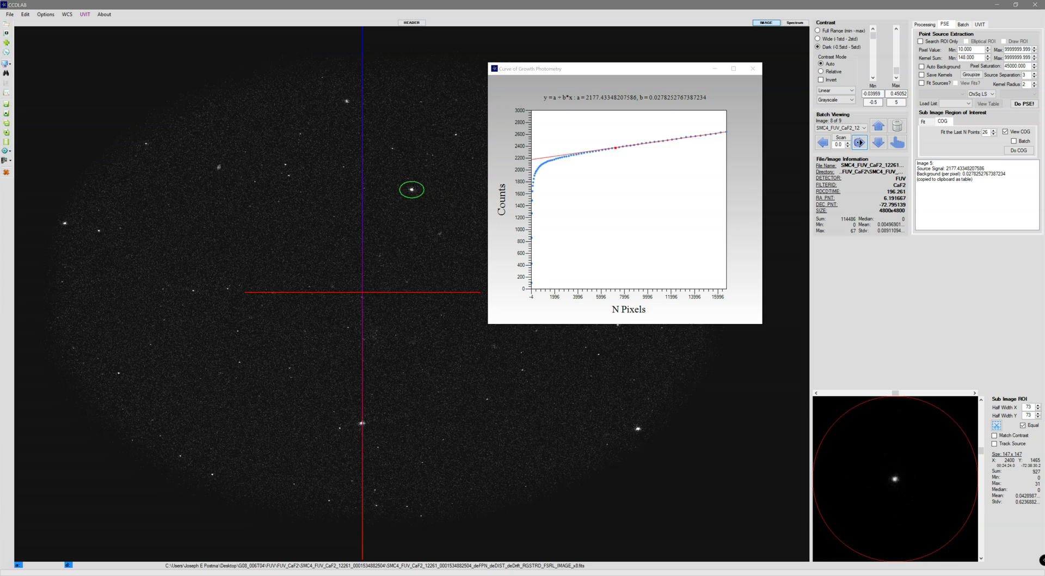
left_click(1011, 151)
left_click(595, 176)
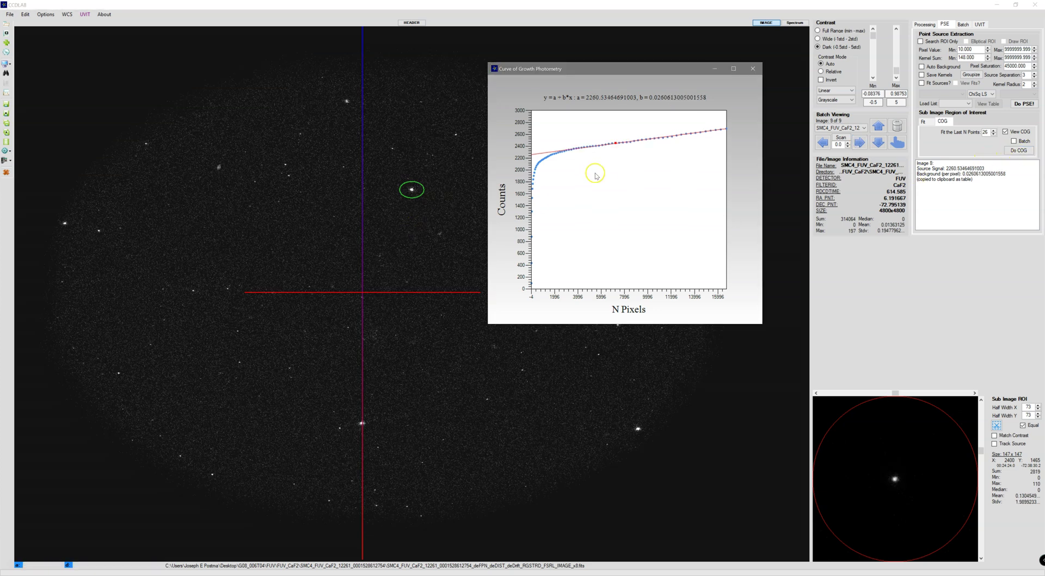
Move to image 3 of 9, turn on batch mode, and run the curve of growth for the star across all images
left_click(419, 187)
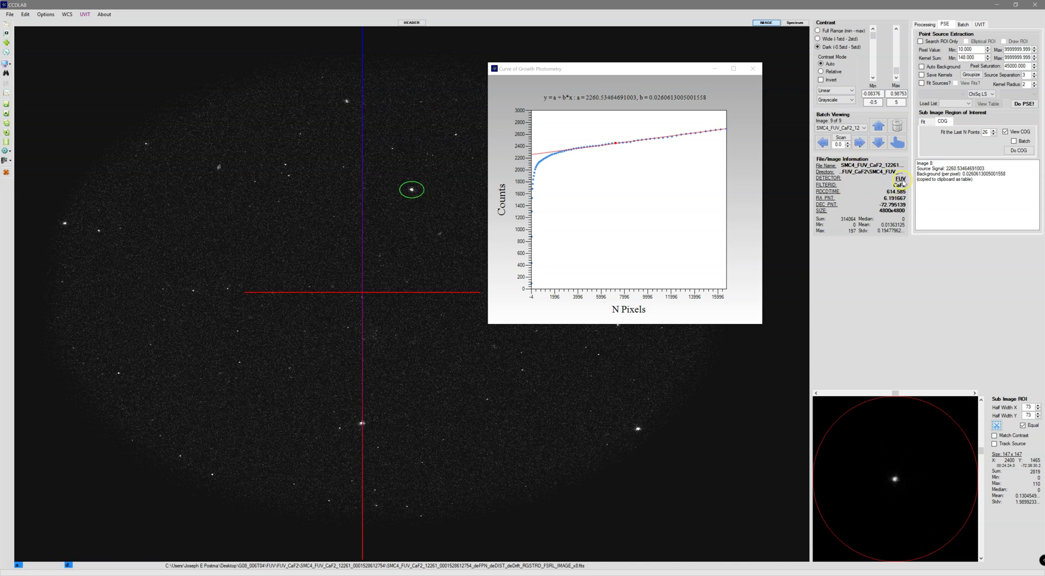
left_click(856, 143)
left_click(856, 143)
left_click(856, 143)
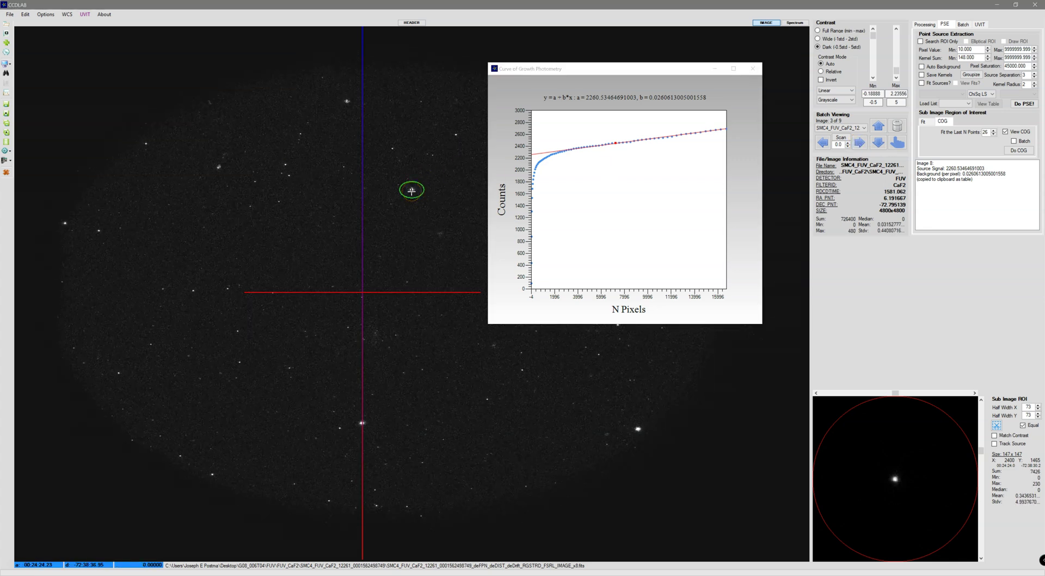
left_click(1019, 150)
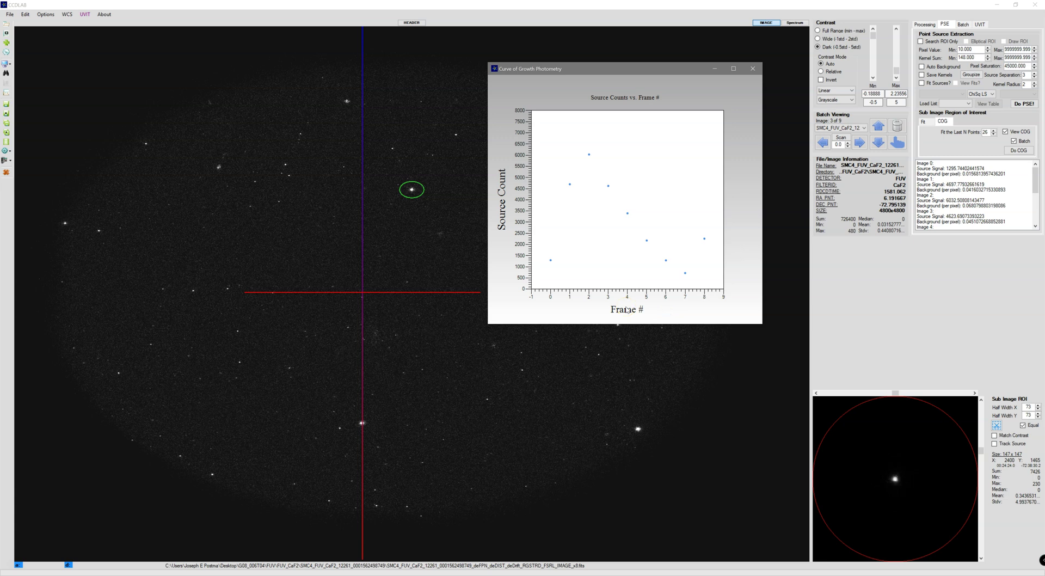
Review the batch results for source signal and background per pixel, from image 0 through image 8
left_click(861, 146)
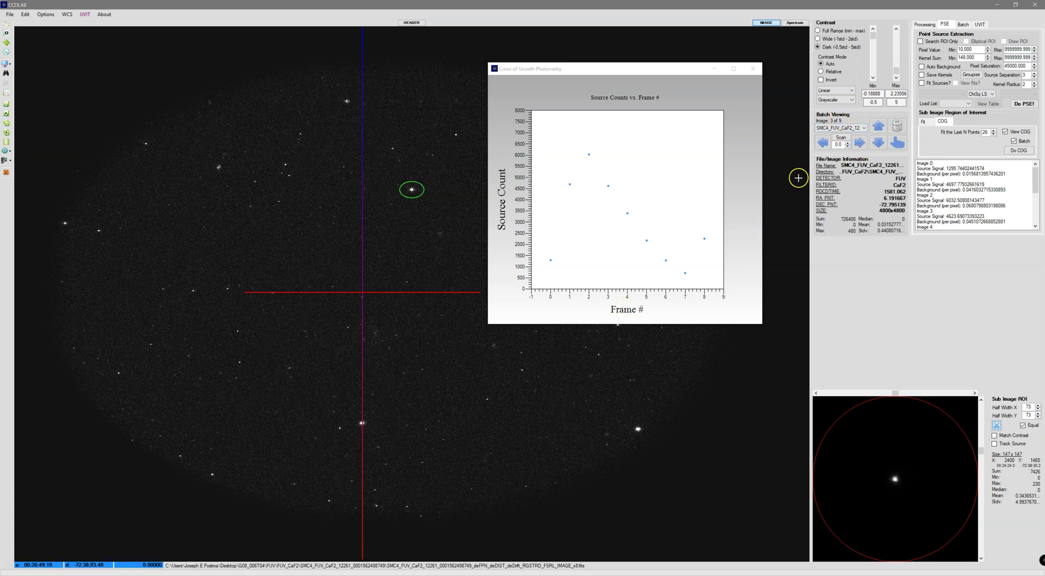
left_click(716, 312)
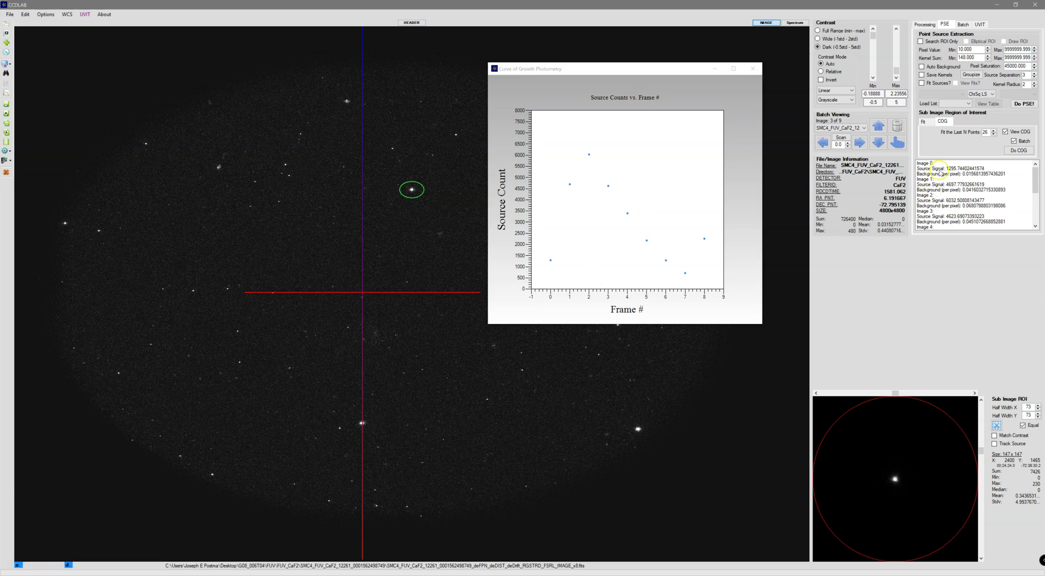
left_click_drag(1036, 175, 1036, 207)
left_click(932, 221)
triple_click(931, 211)
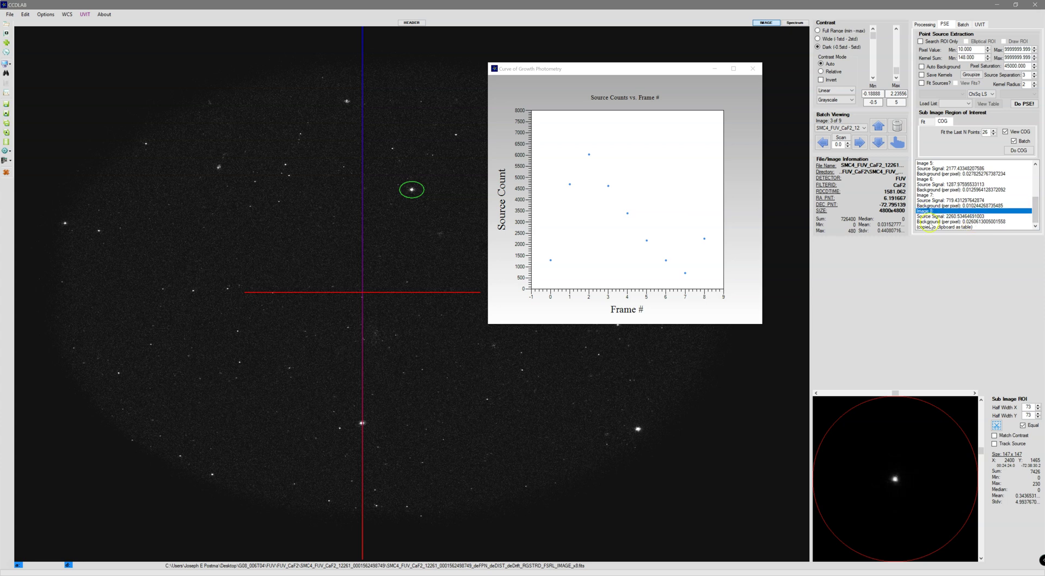
left_click(928, 214)
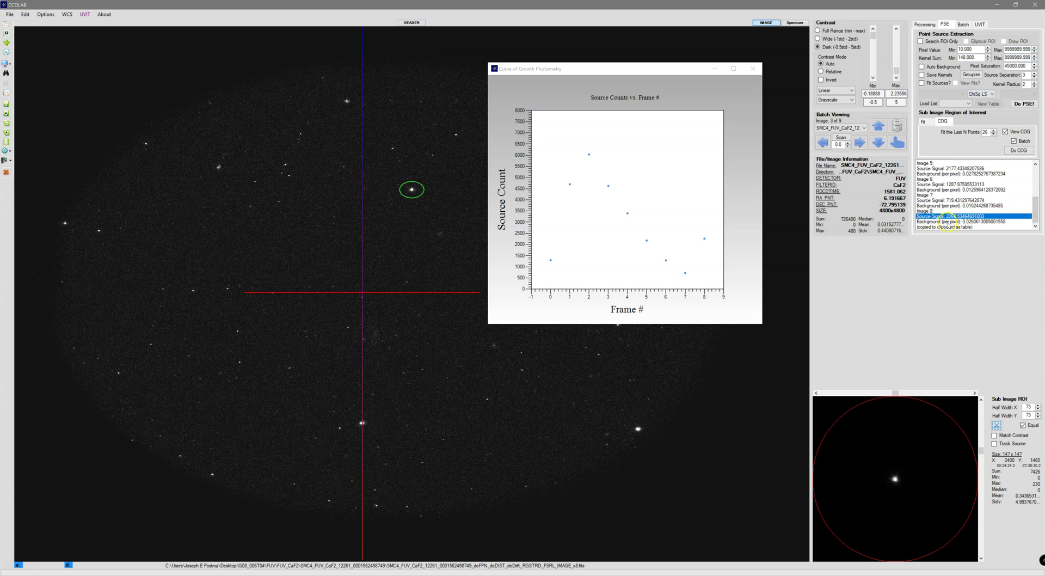
triple_click(947, 222)
left_click(988, 214)
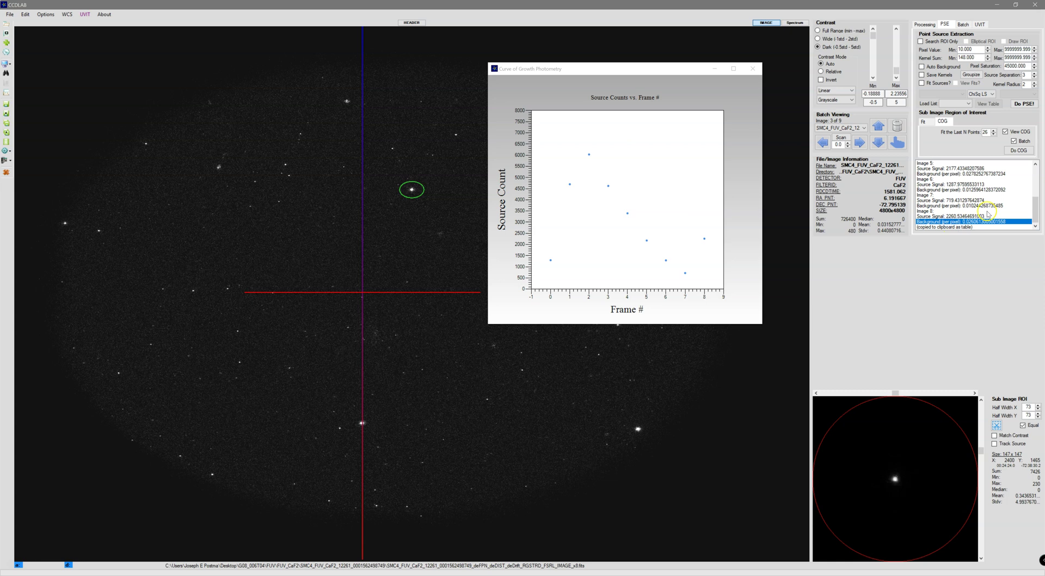
left_click(959, 227)
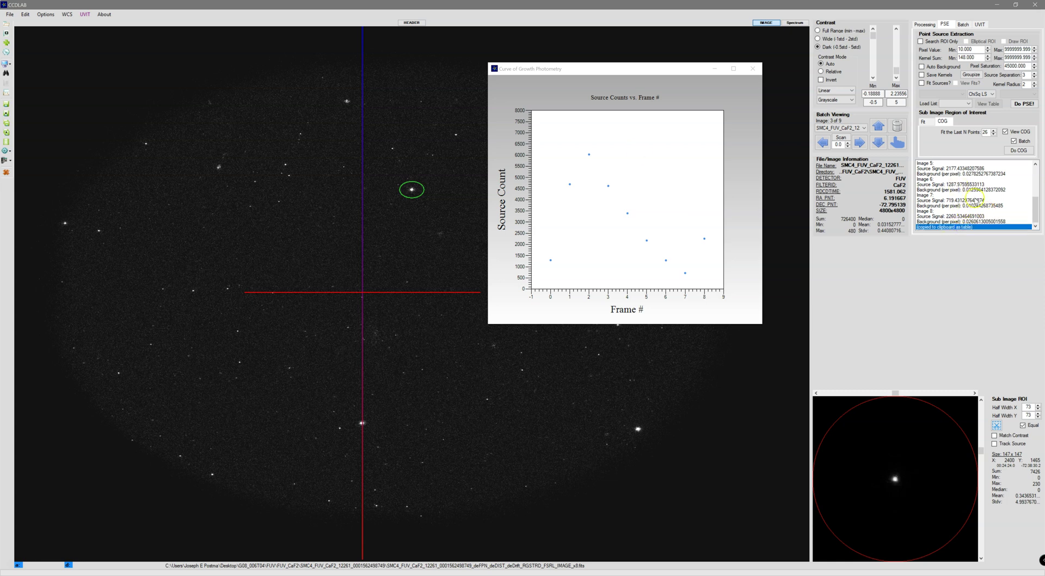
left_click(1030, 196)
left_click_drag(1030, 196, 1030, 169)
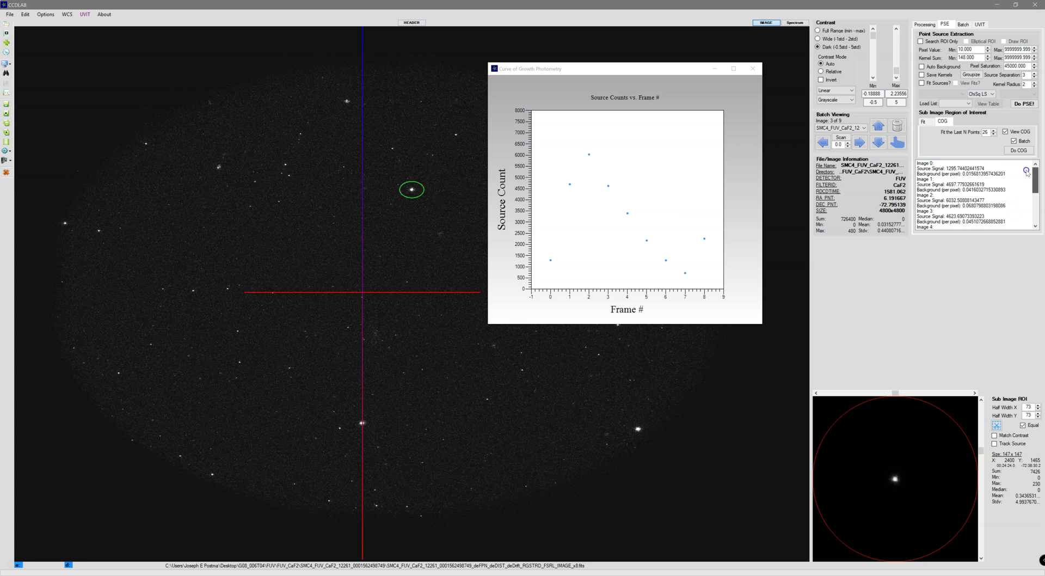
Switch to Excel with a blank workbook, paste the copied results table at A1, and fit the column widths to their contents
left_click(8, 572)
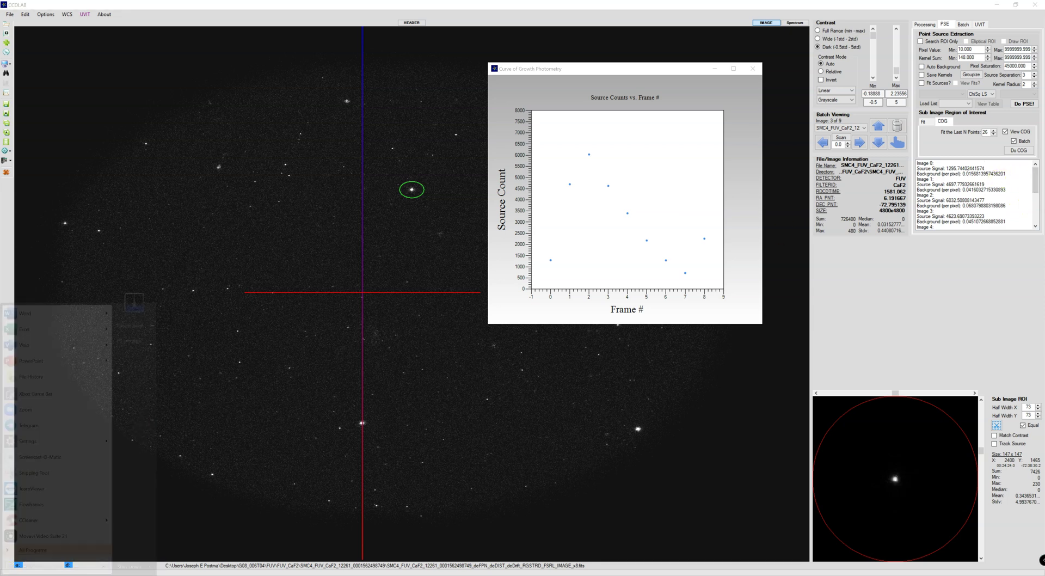
left_click(39, 333)
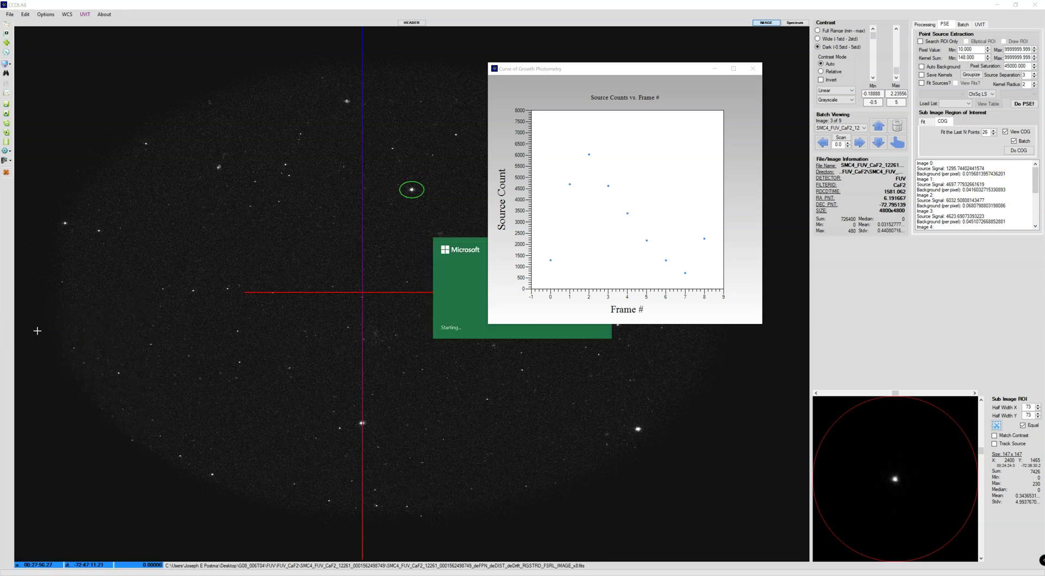
left_click(110, 89)
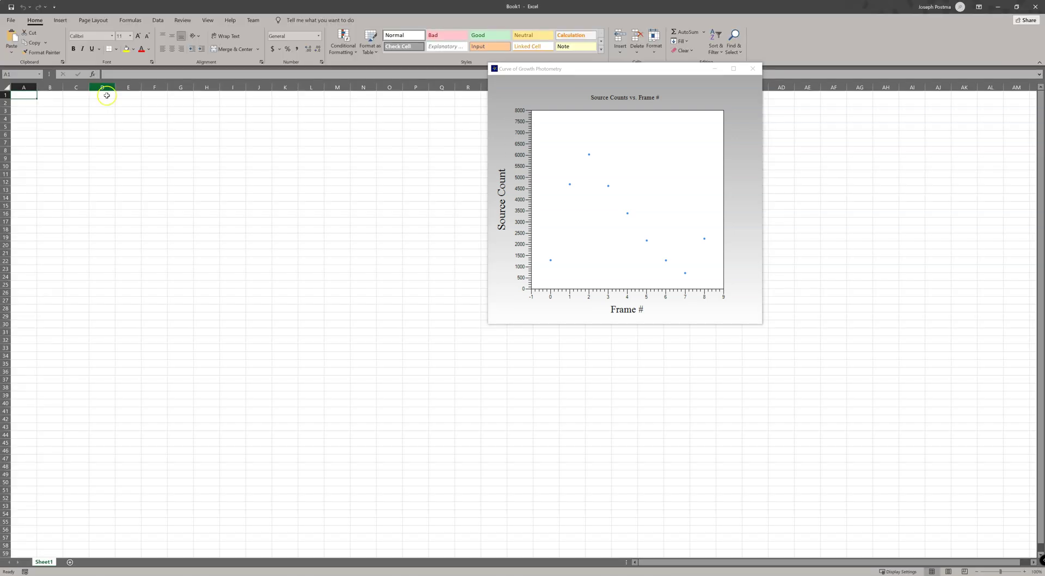
key("ctrl+v")
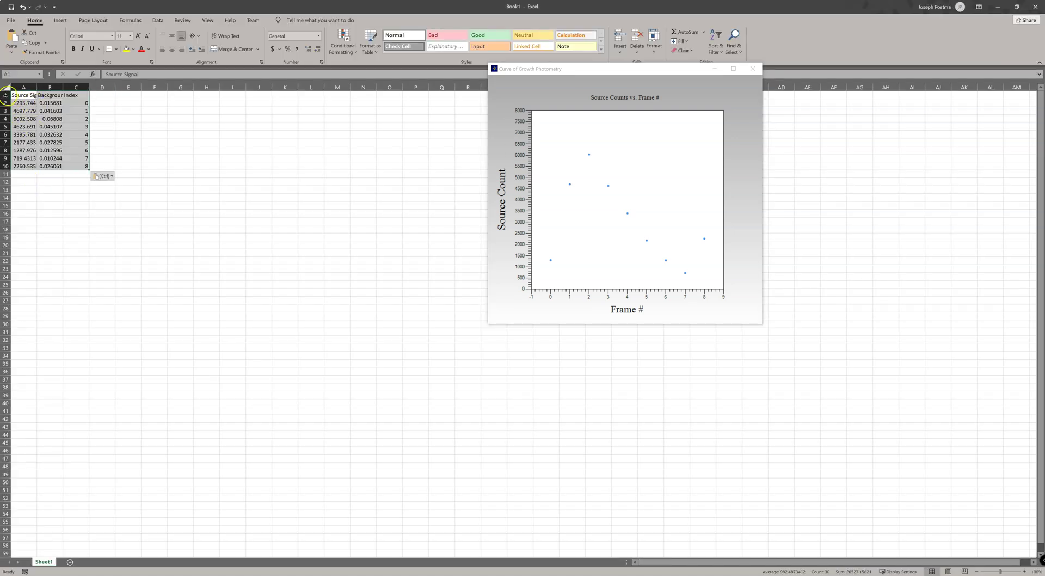
left_click(6, 87)
double_click(62, 88)
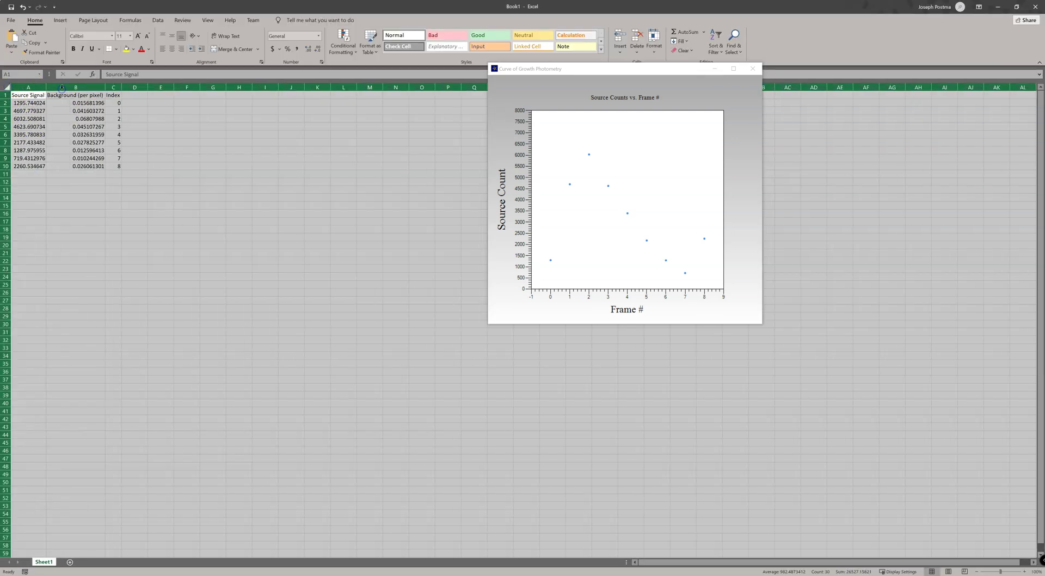
Close the Curve of Growth Photometry plot and check the source signal, background and index columns in the Excel sheet
left_click(753, 68)
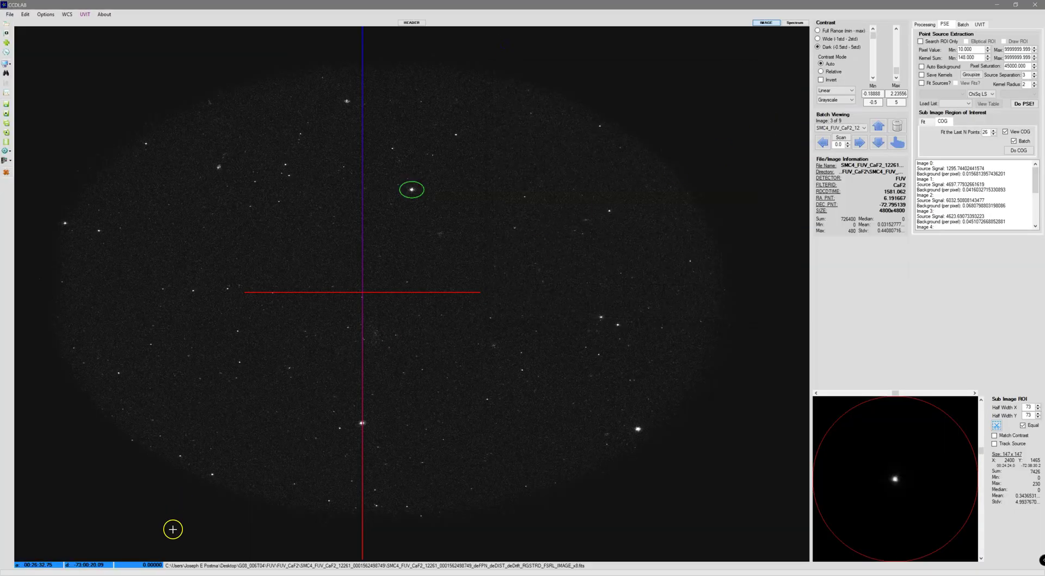
left_click(170, 575)
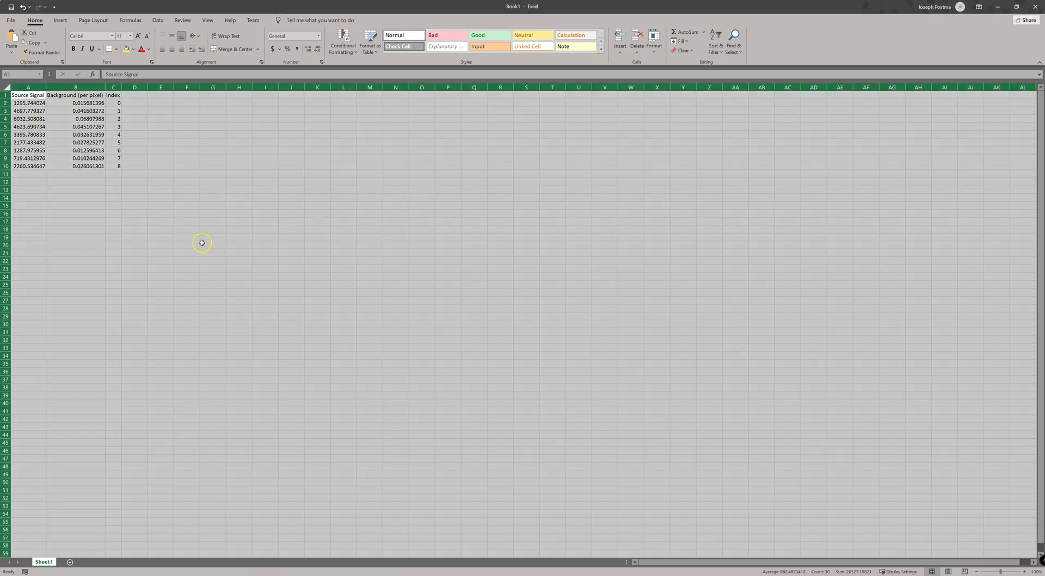
left_click(37, 103)
left_click(88, 102)
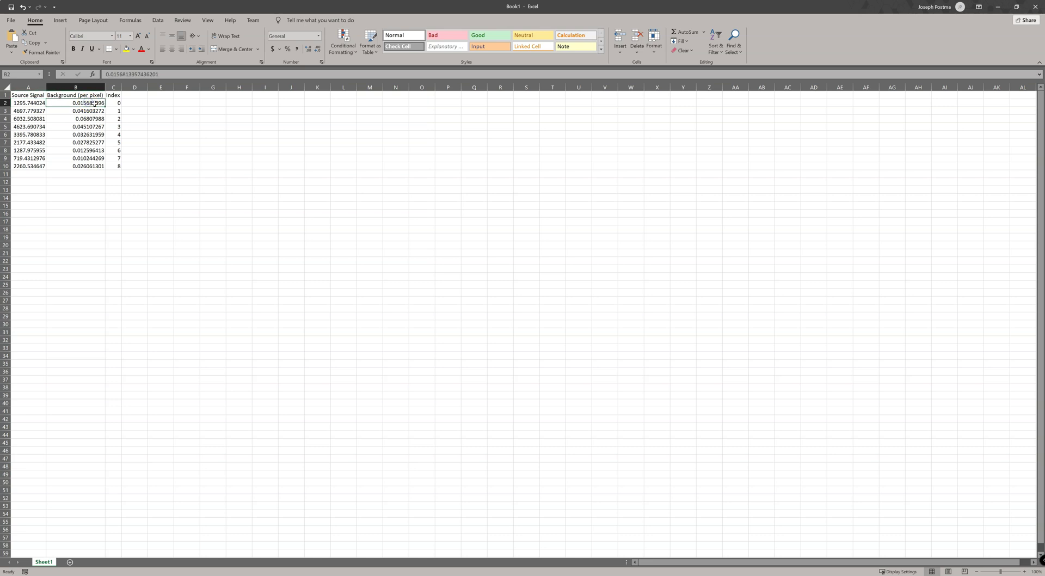
left_click(113, 103)
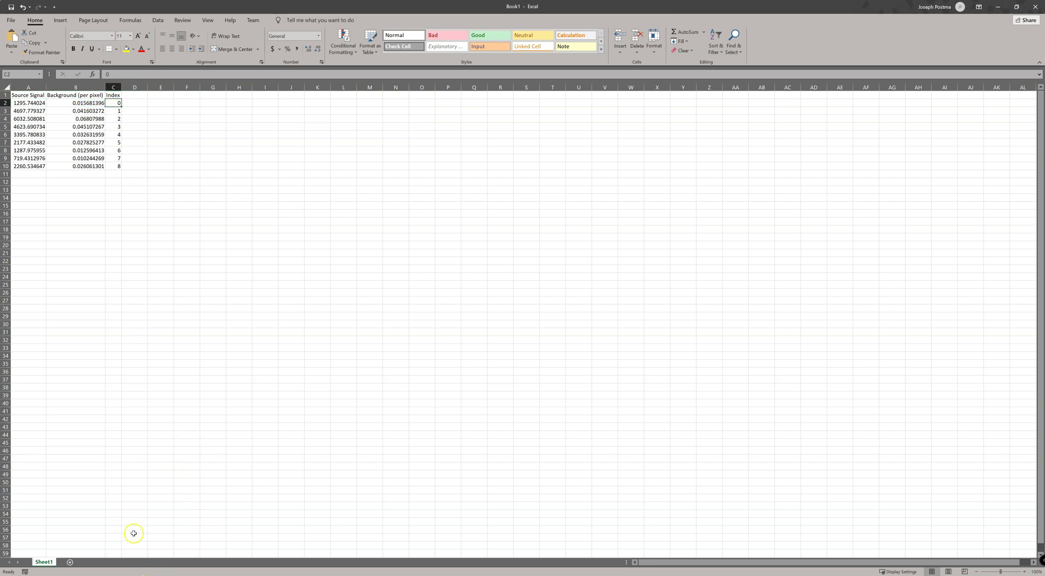
Switch back to CCDLAB and return to image 1 of 9
key("alt+Tab")
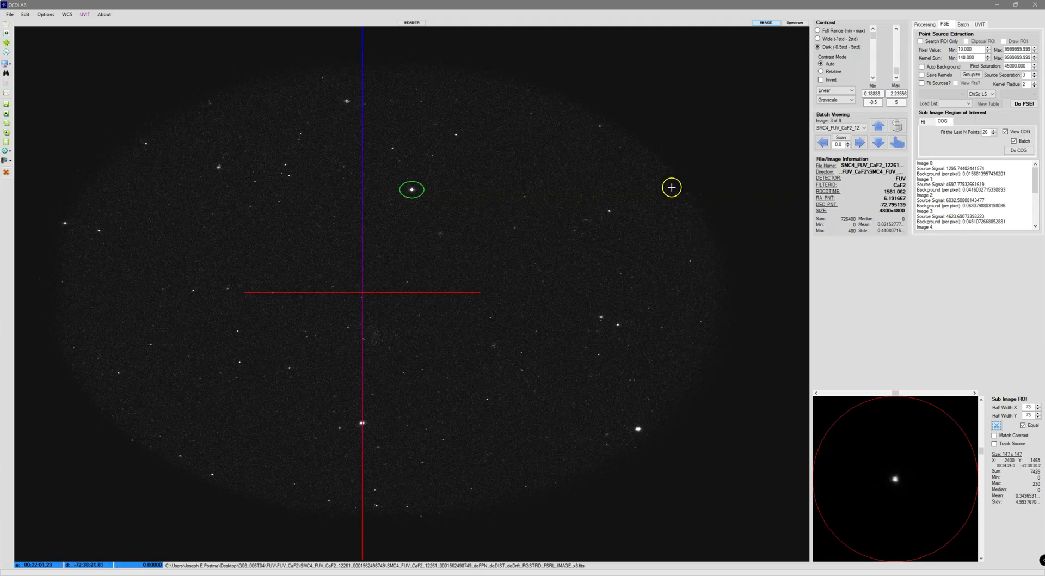
left_click(822, 143)
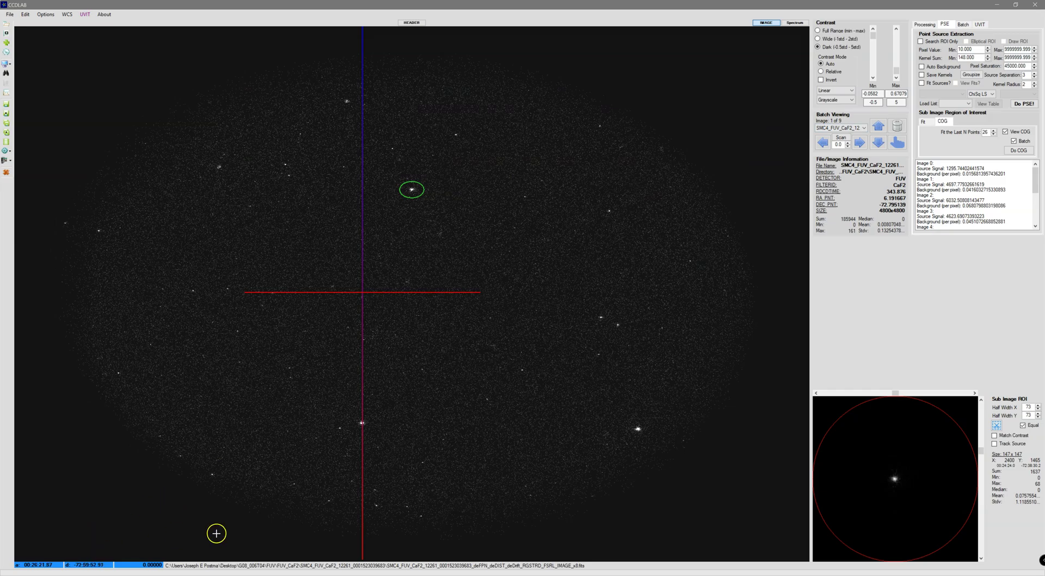
key("alt+Tab")
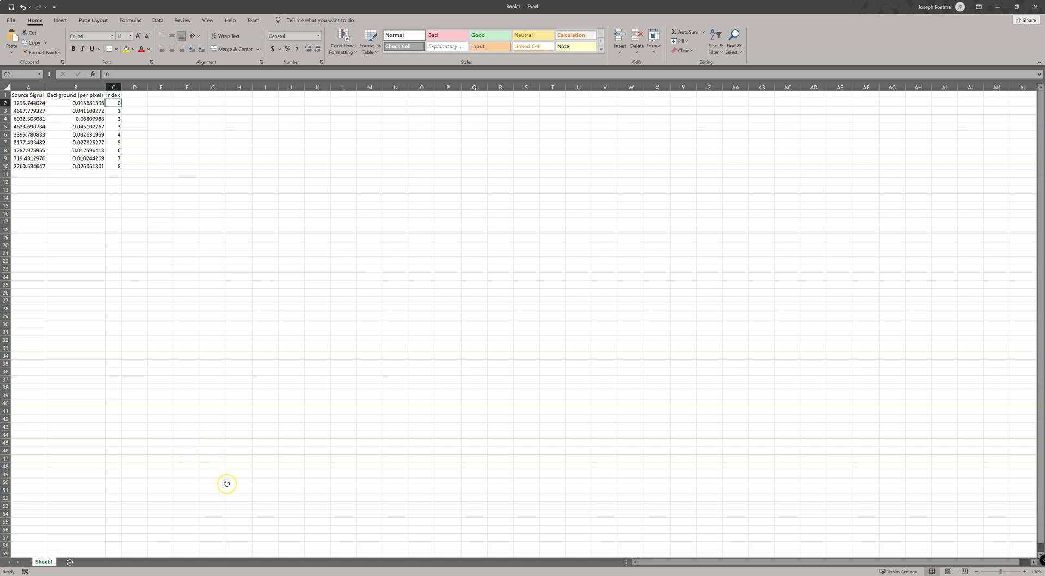
key("alt+Tab")
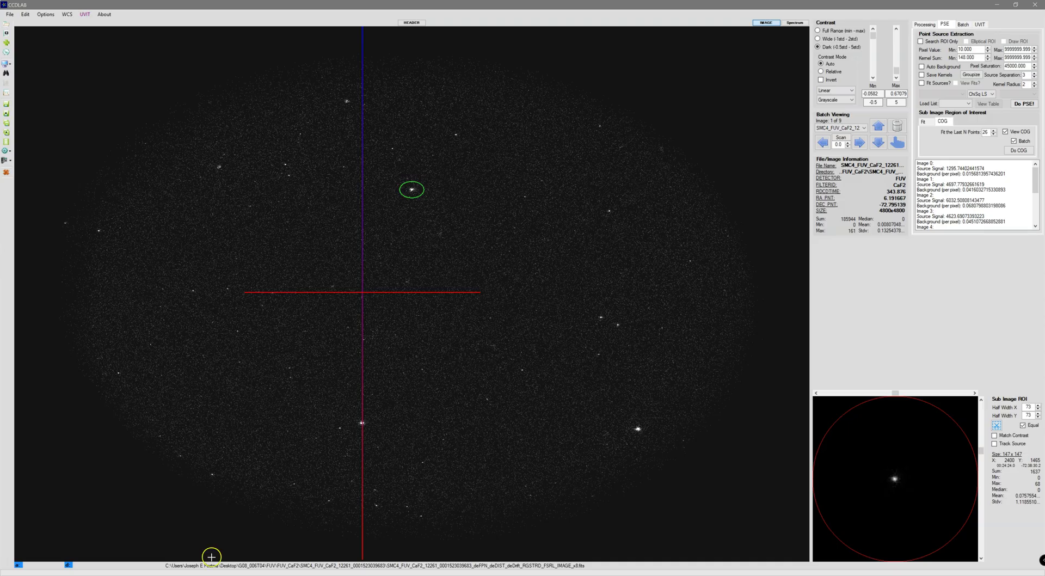
Show the image's FITS header and copy the MEANBJD key values to the clipboard
left_click(410, 22)
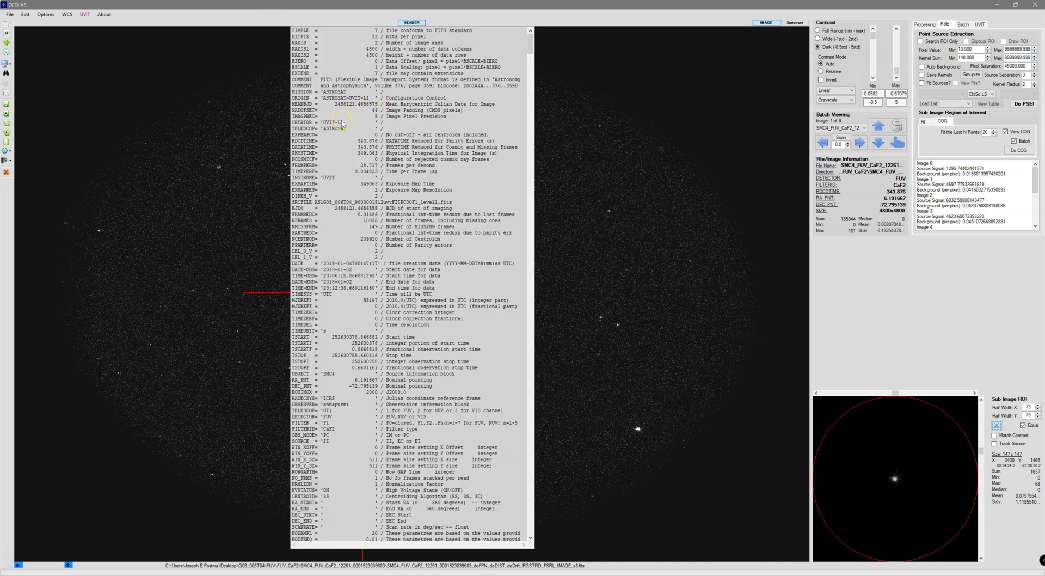
left_click(305, 104)
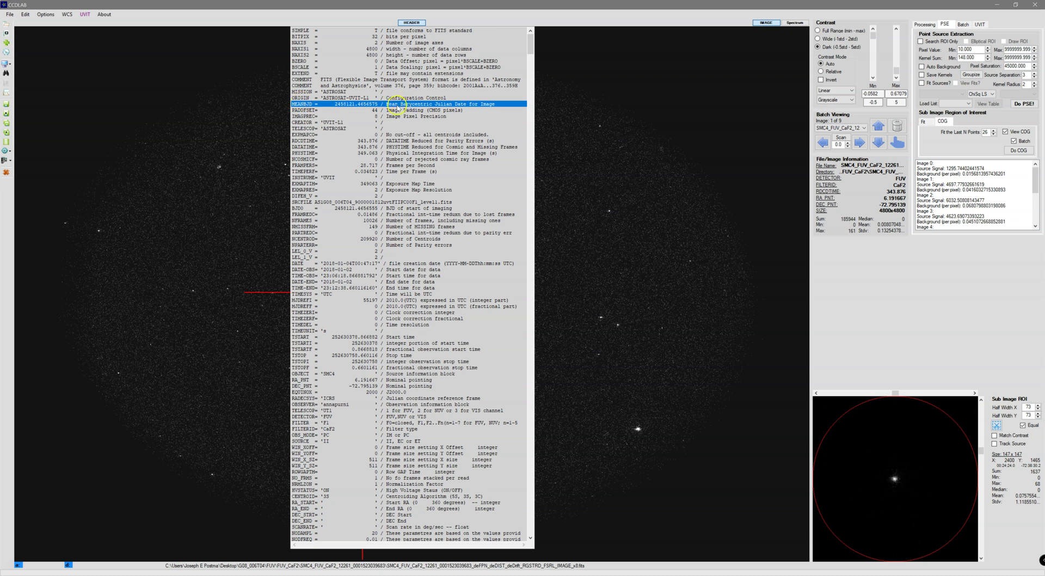
right_click(347, 106)
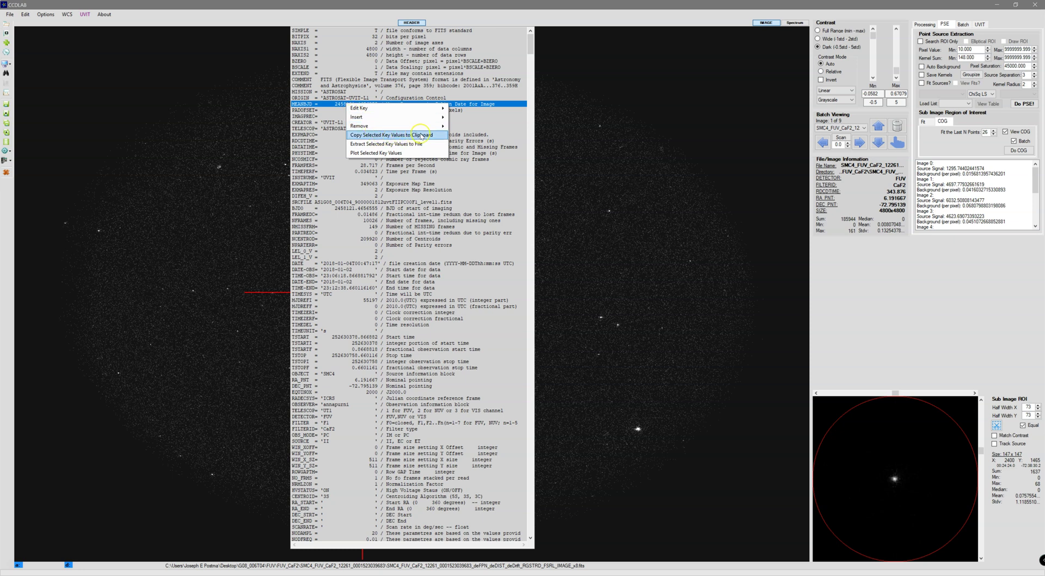
left_click(334, 106)
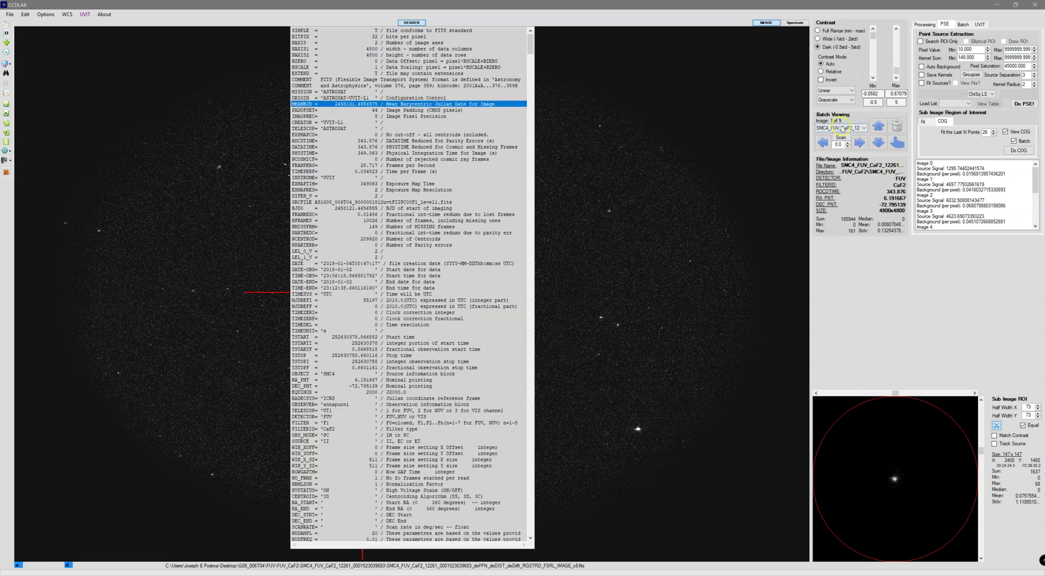
right_click(350, 106)
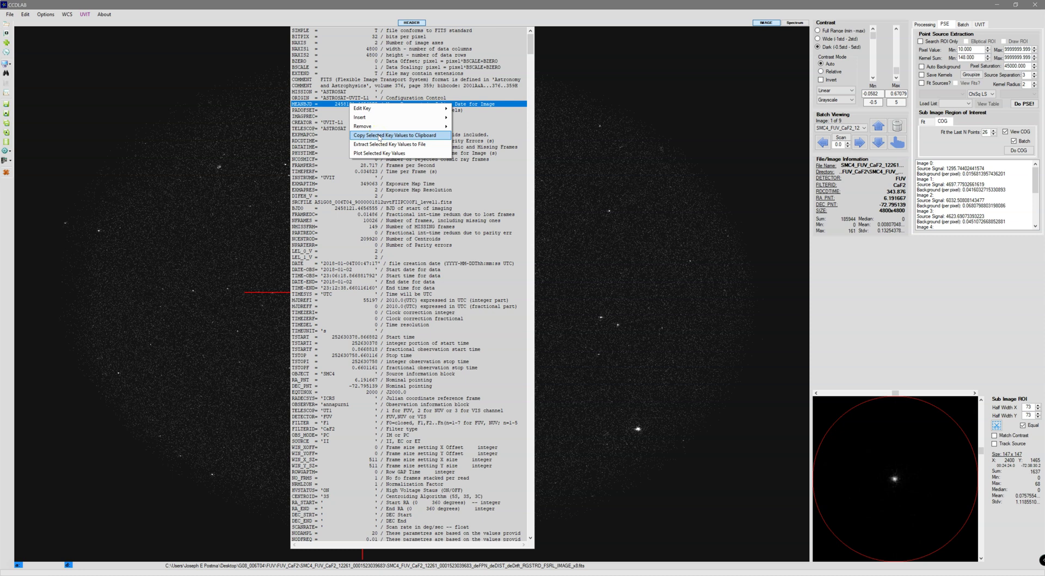
left_click(379, 136)
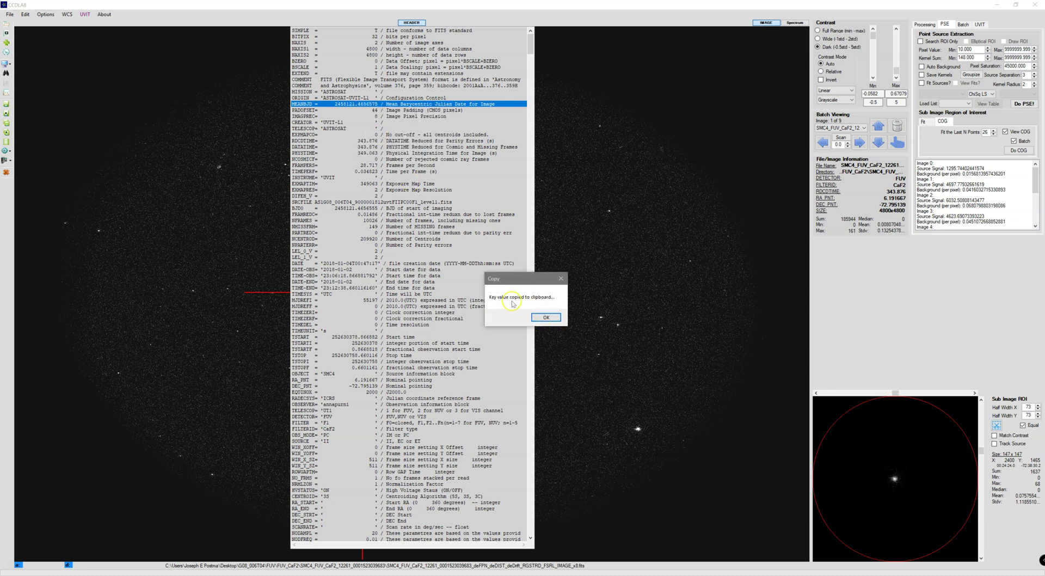
left_click(546, 317)
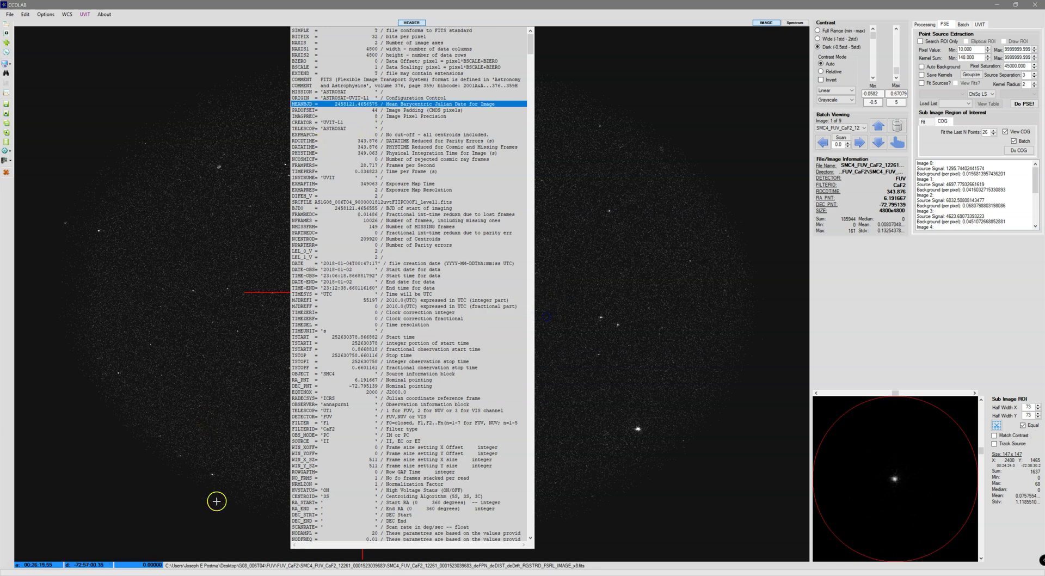
Switch to Excel, paste the MEANBJD values starting at D2 beside the index column, and widen column D
left_click(233, 575)
left_click(135, 103)
key("ctrl+v")
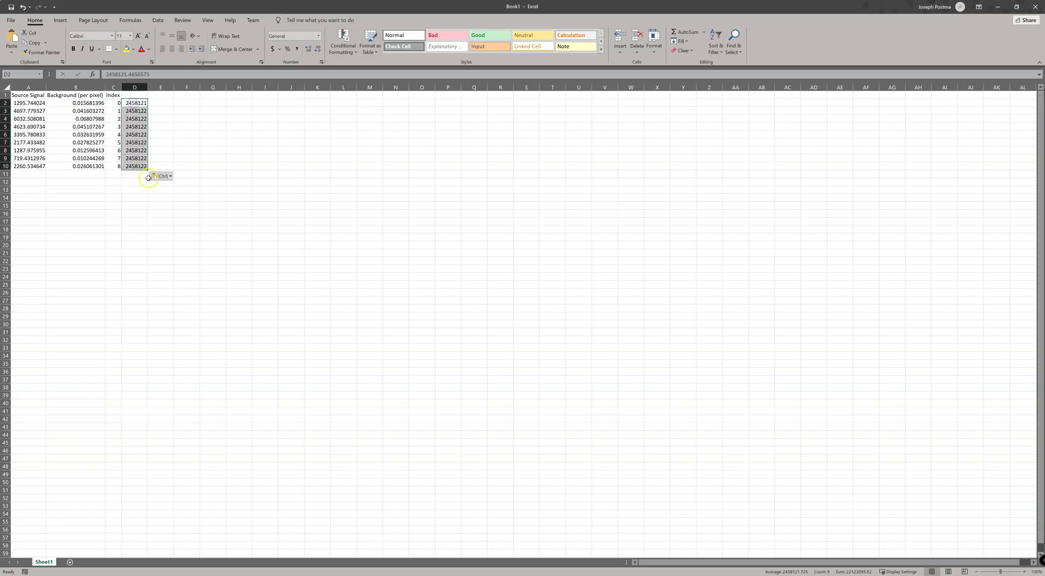
double_click(147, 87)
left_click_drag(162, 86, 189, 86)
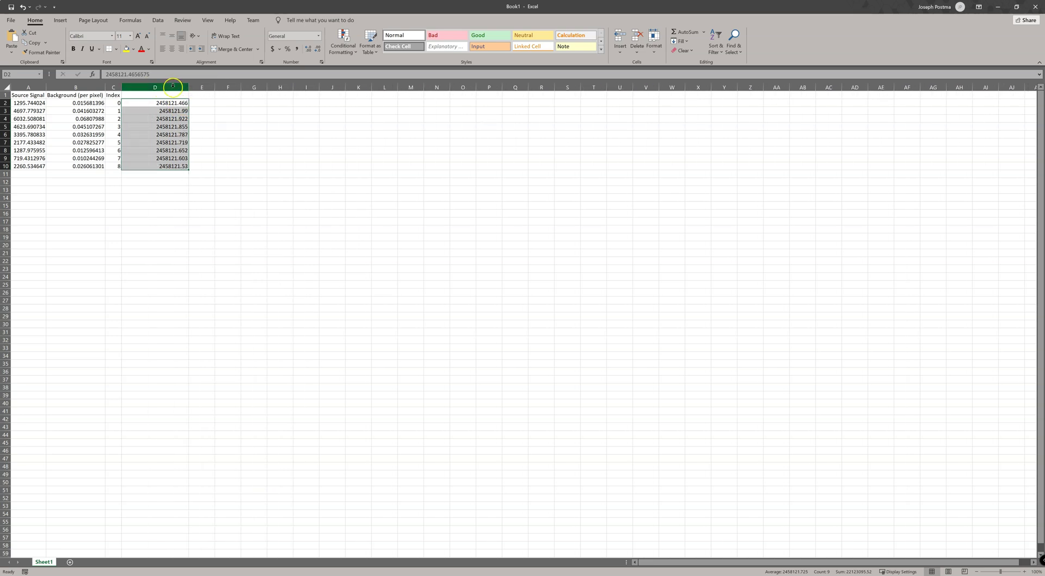
Format column D as Number with seven decimal places
left_click(173, 85)
right_click(173, 87)
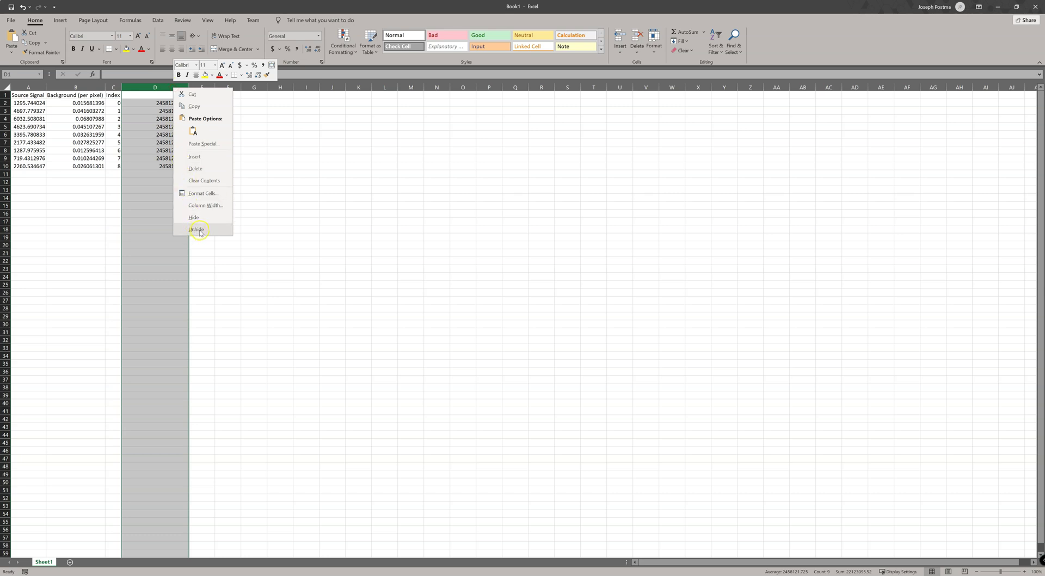
left_click(213, 195)
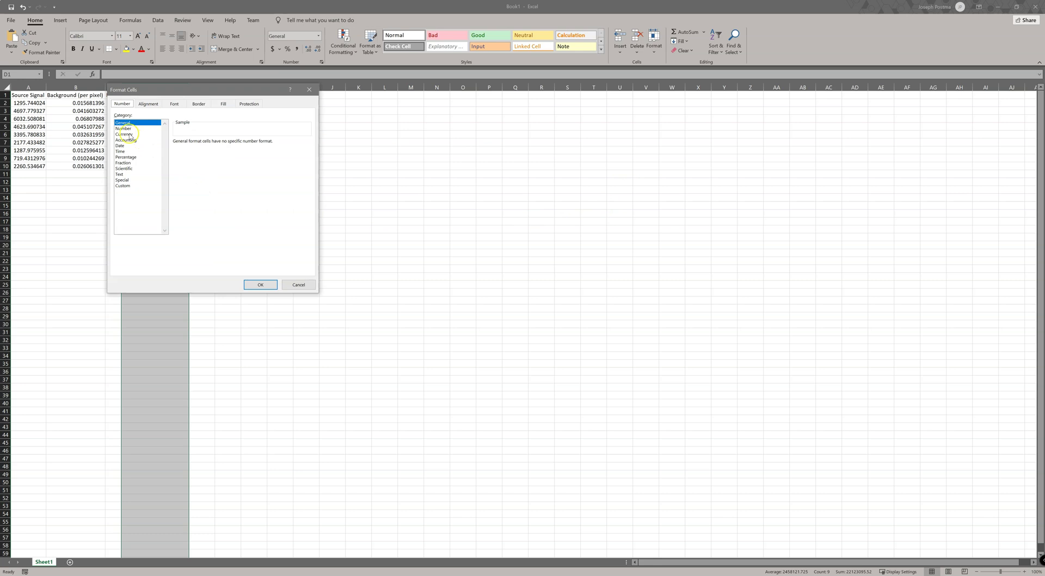
left_click(124, 128)
left_click(228, 140)
left_click(228, 139)
left_click(228, 139)
left_click(227, 139)
left_click(228, 139)
left_click(262, 284)
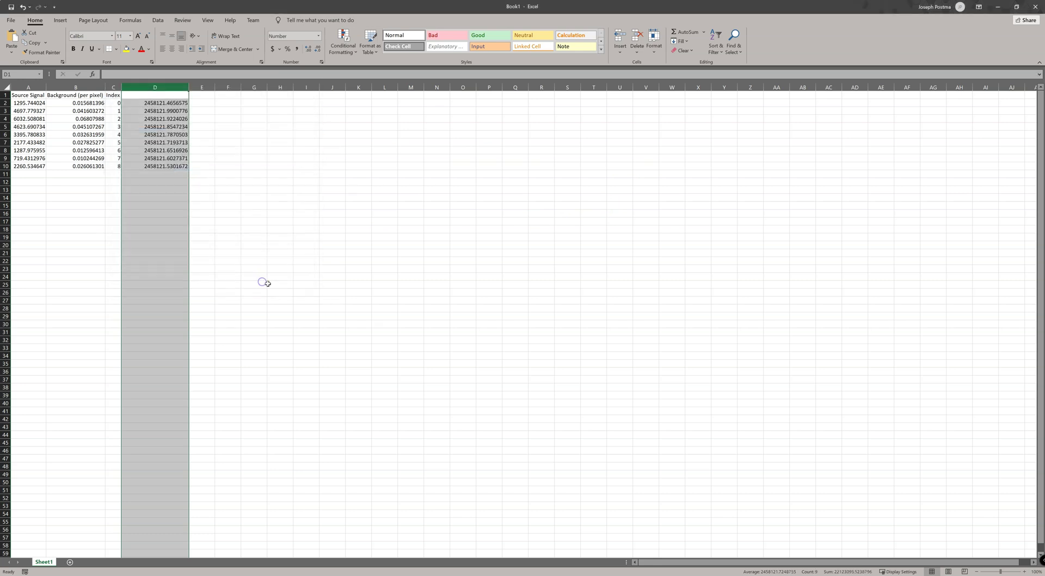
Enter MeanBJD as the heading in D1 and select cell E2 for the next column of values
left_click(152, 97)
type("Mean")
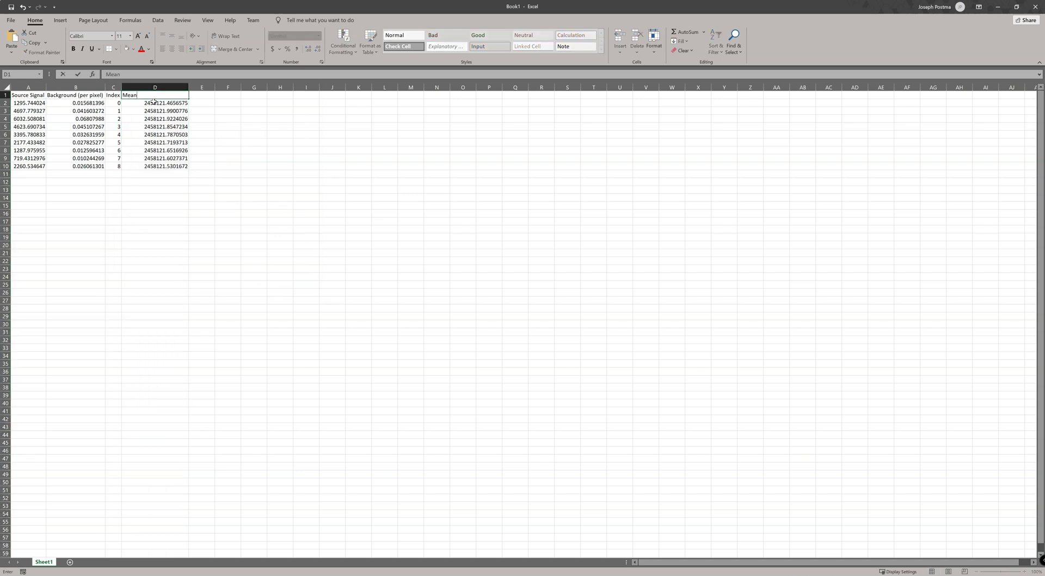
key("Return")
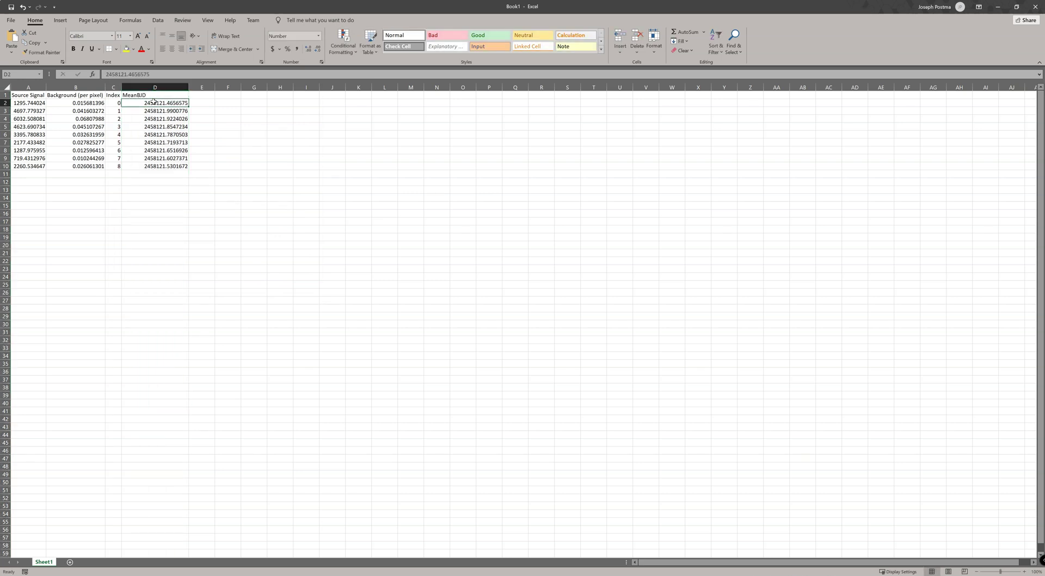
left_click(202, 103)
Switch to CCDLAB, check the header's exposure-time keys, and copy the RDCDTIME key values to the clipboard
left_click(168, 570)
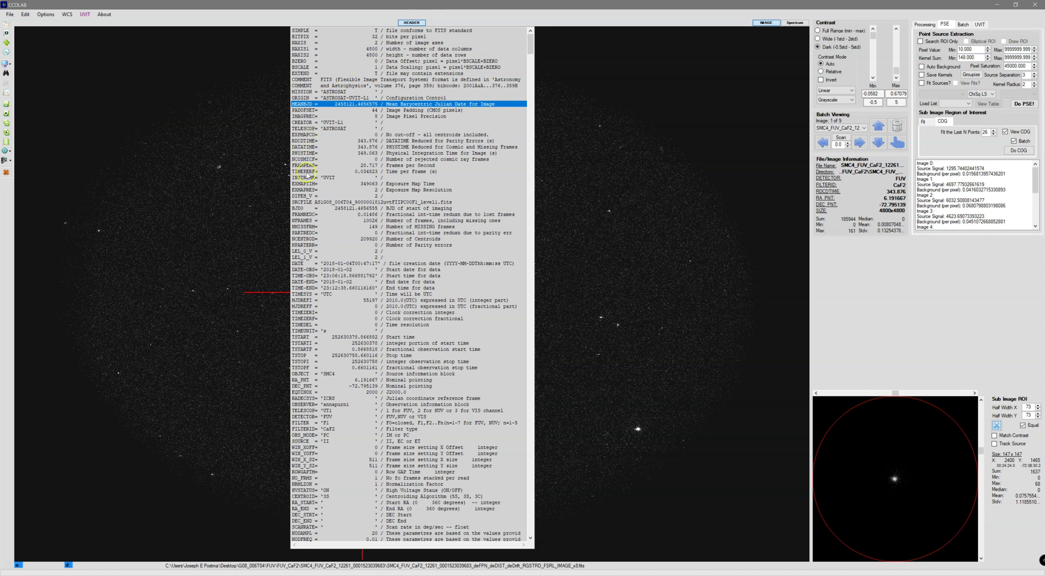
left_click(305, 141)
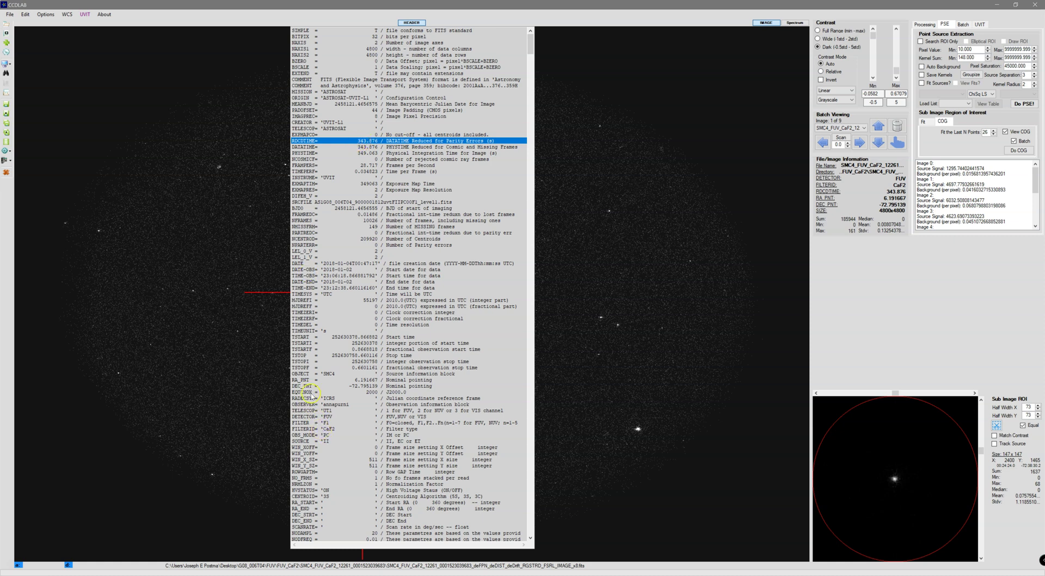
scroll(313, 487, "down", 4)
left_click(306, 490)
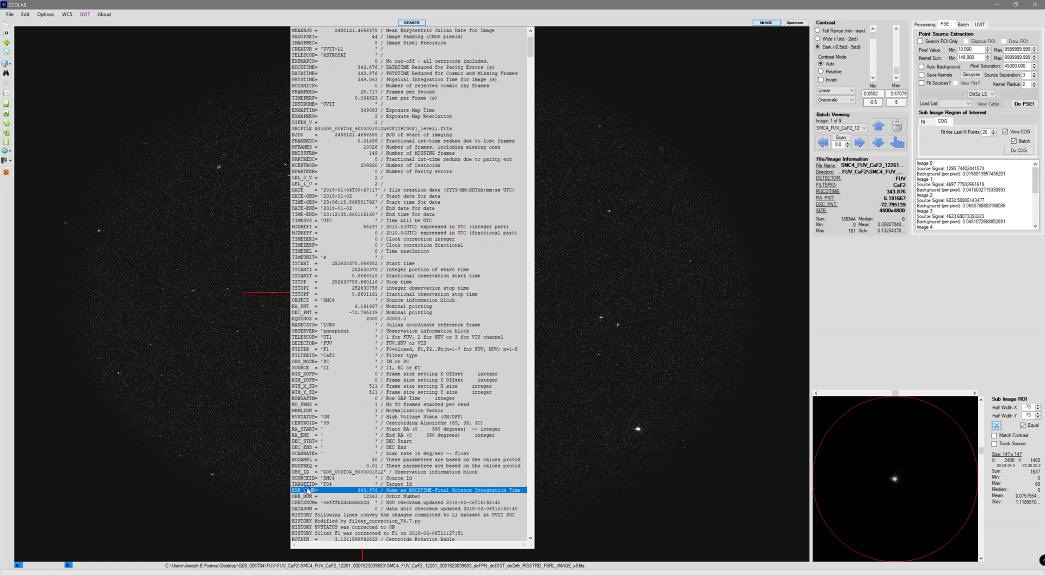
left_click(414, 492)
scroll(294, 223, "up", 4)
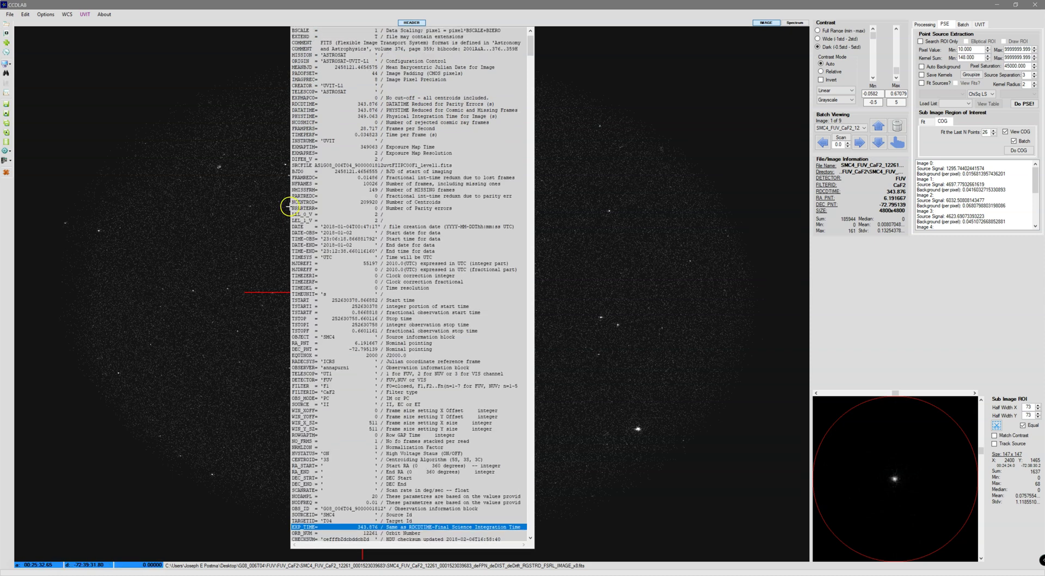
left_click(313, 141)
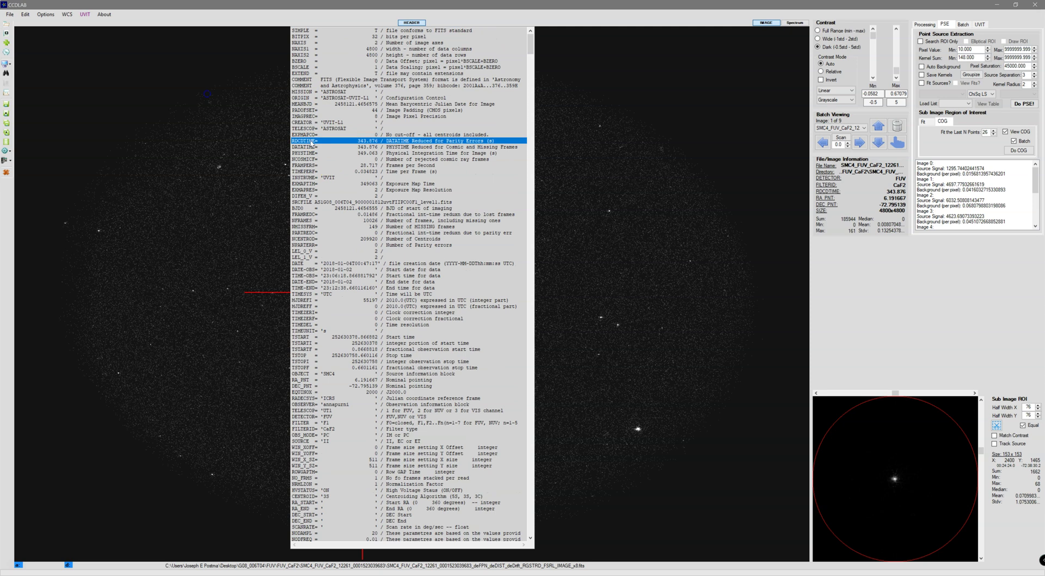
right_click(313, 143)
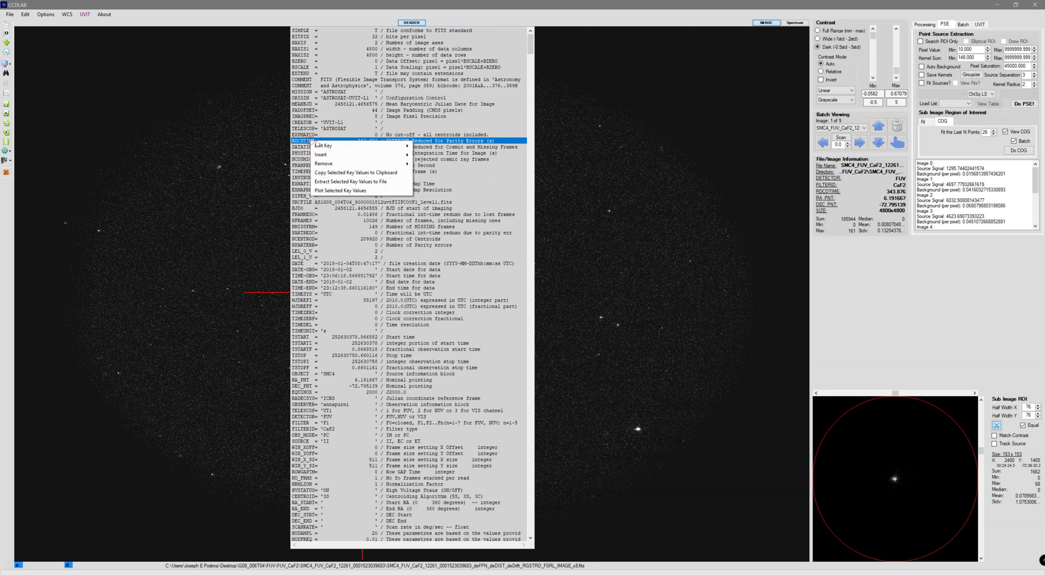
left_click(373, 173)
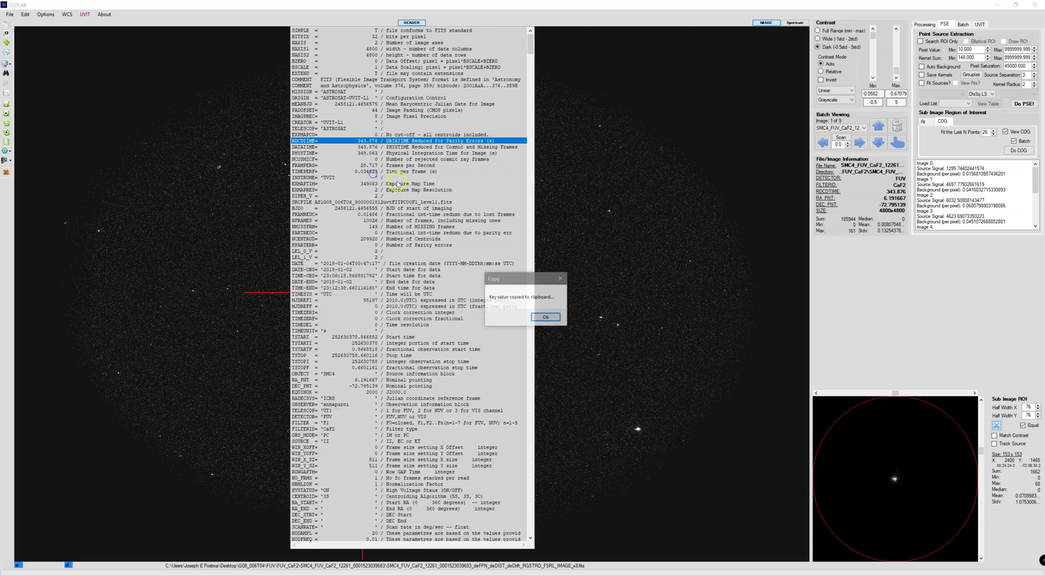
left_click(546, 318)
Switch to Excel, paste the RDCDTIME values starting at E2, and review them against the source signal and MeanBJD columns
key("alt+Tab")
left_click(201, 103)
key("ctrl+v")
left_click_drag(217, 87, 208, 162)
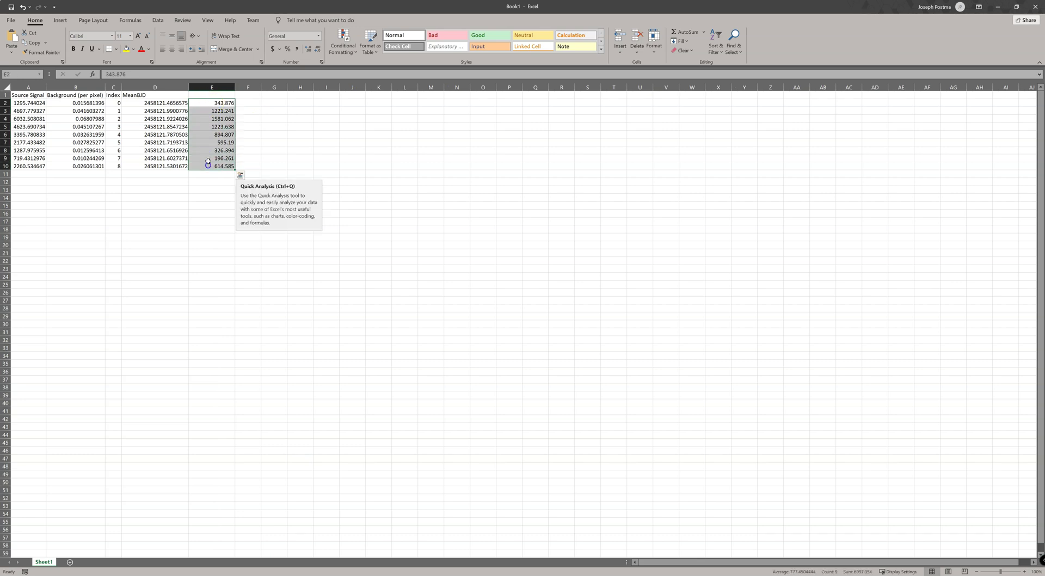
left_click(209, 125)
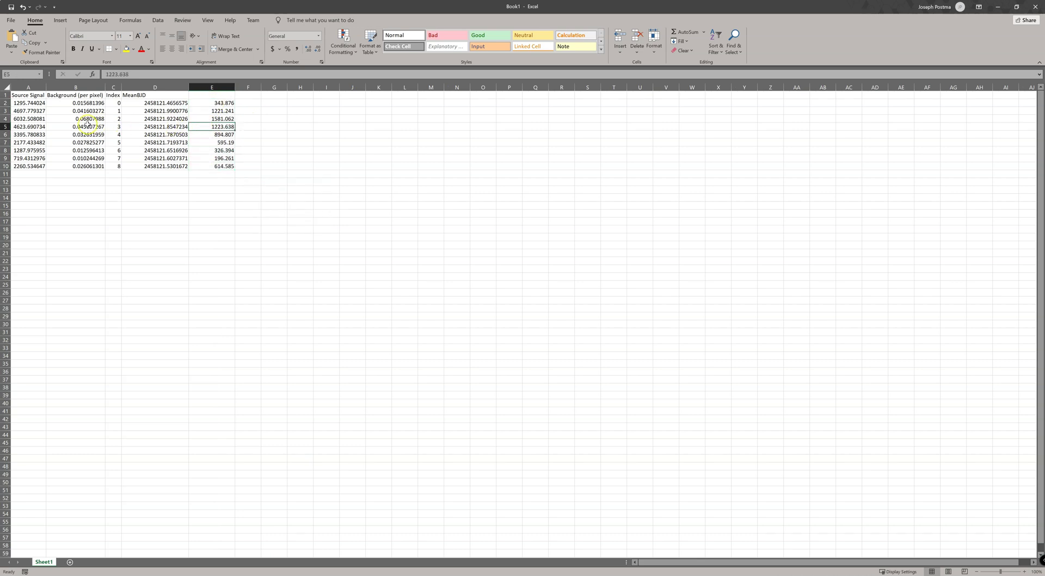
left_click_drag(36, 103, 31, 165)
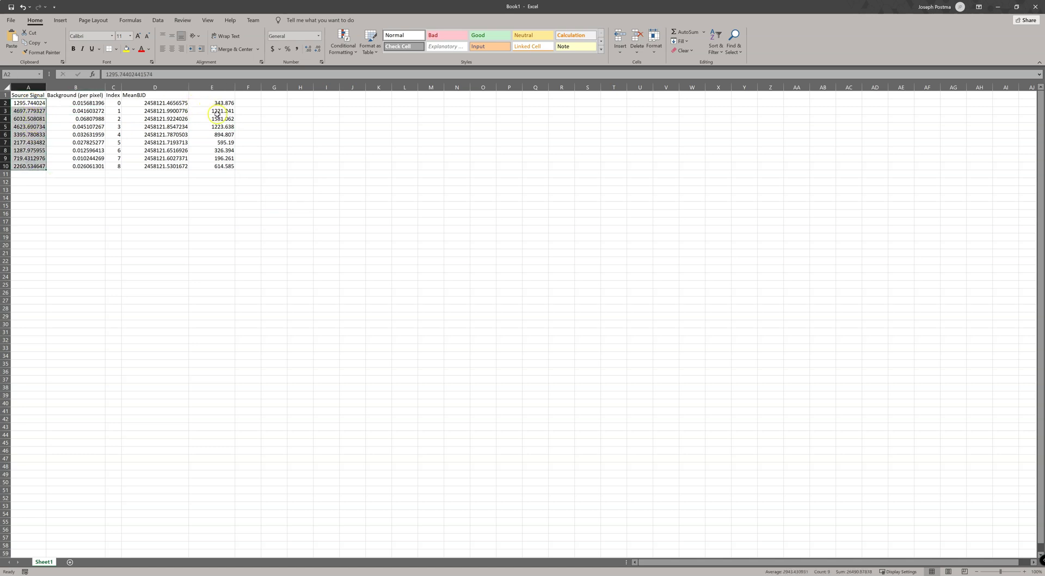
left_click_drag(159, 106, 156, 165)
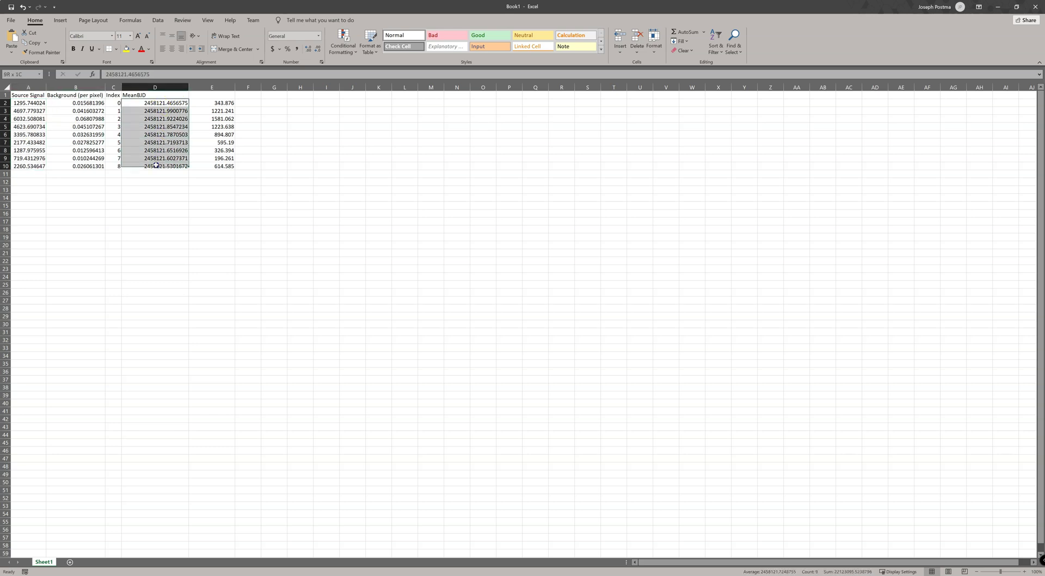
left_click(156, 134)
Switch to CCDLAB, close the header view, and browse to G08_006T04 > NUV > NUV_Silica15 for opening files
left_click(161, 572)
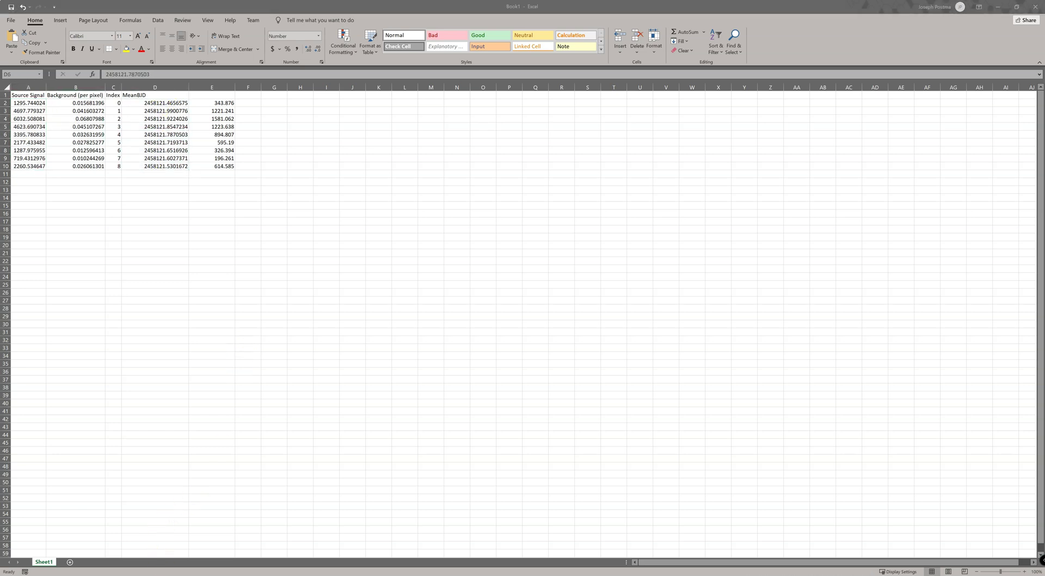
left_click(405, 23)
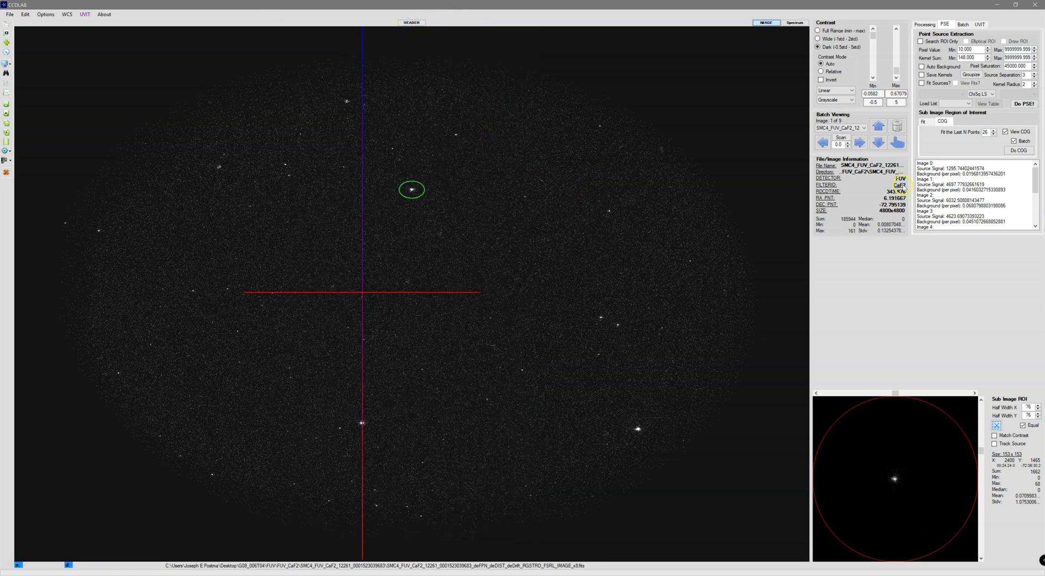
left_click(6, 23)
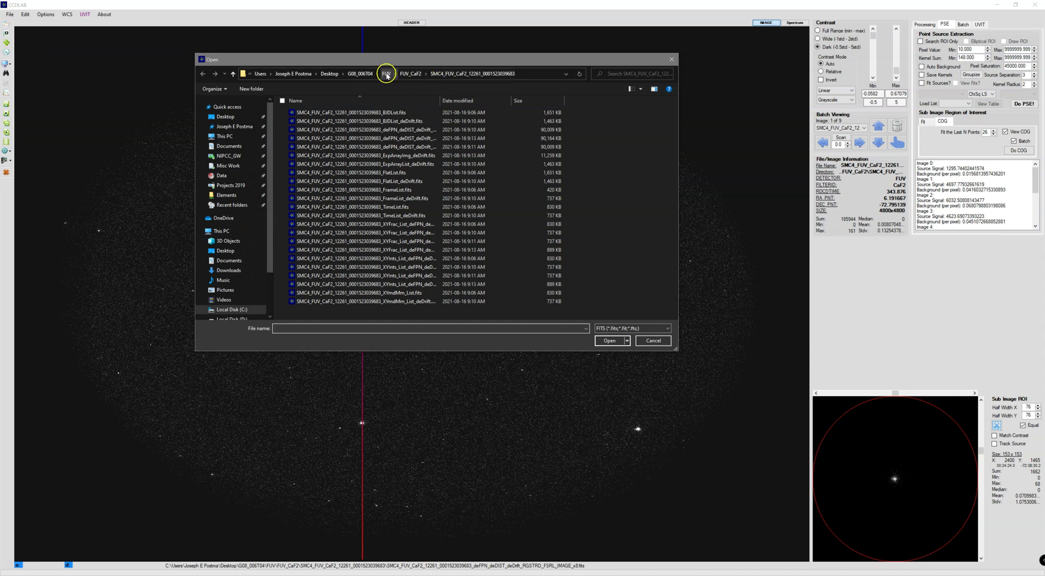
left_click(387, 75)
left_click(423, 74)
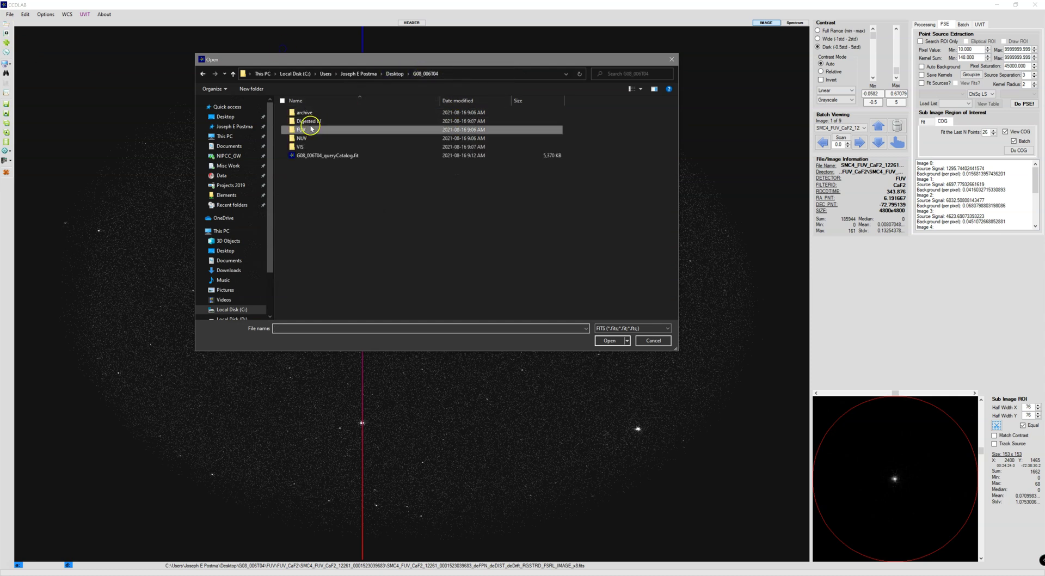
double_click(303, 139)
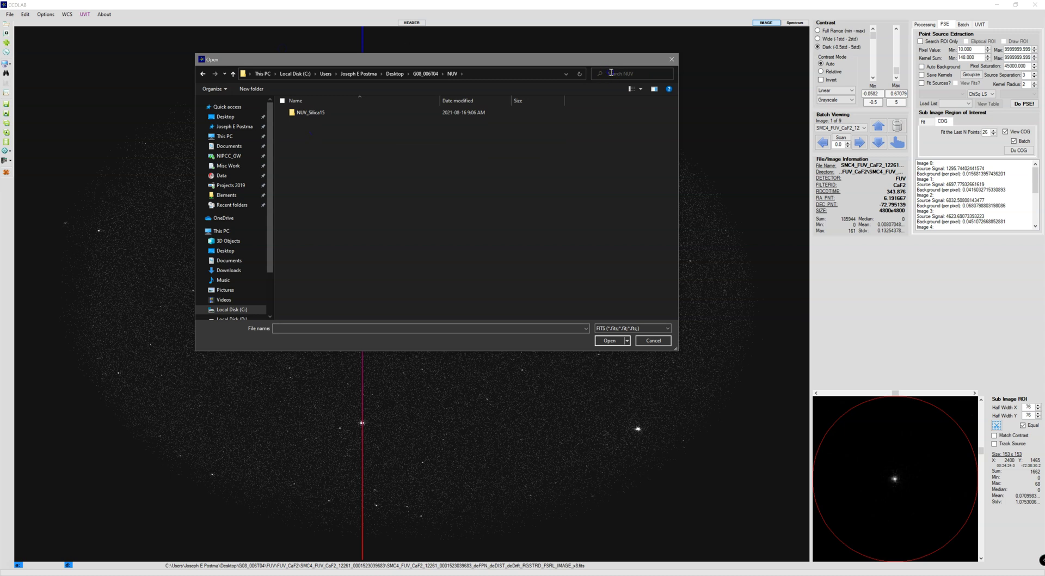
left_click(611, 73)
double_click(356, 112)
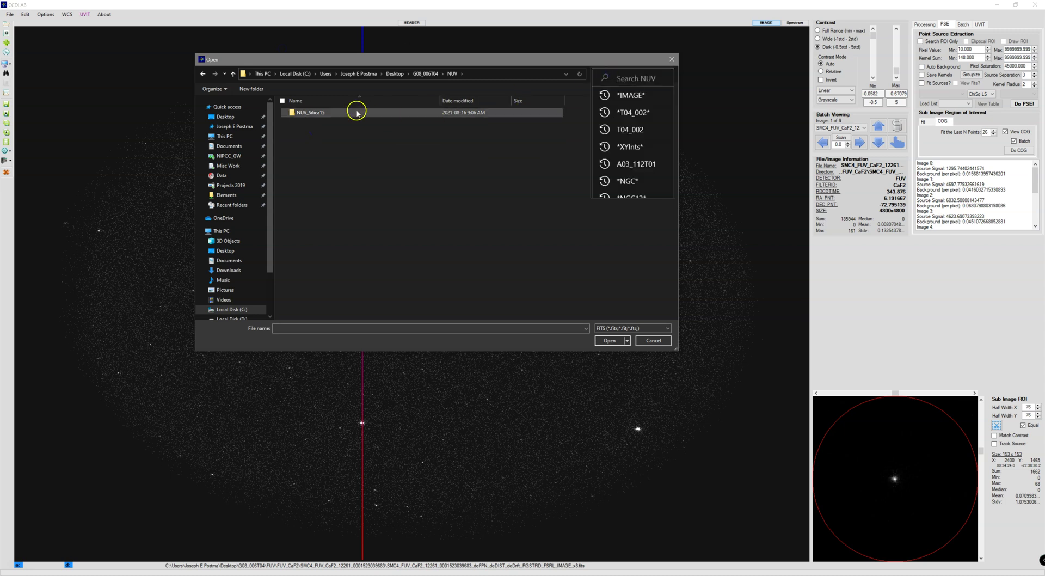
Search the NUV_Silica15 folder for *IMAGE* and list the results in detail with a widened Name column
left_click(635, 73)
left_click(638, 92)
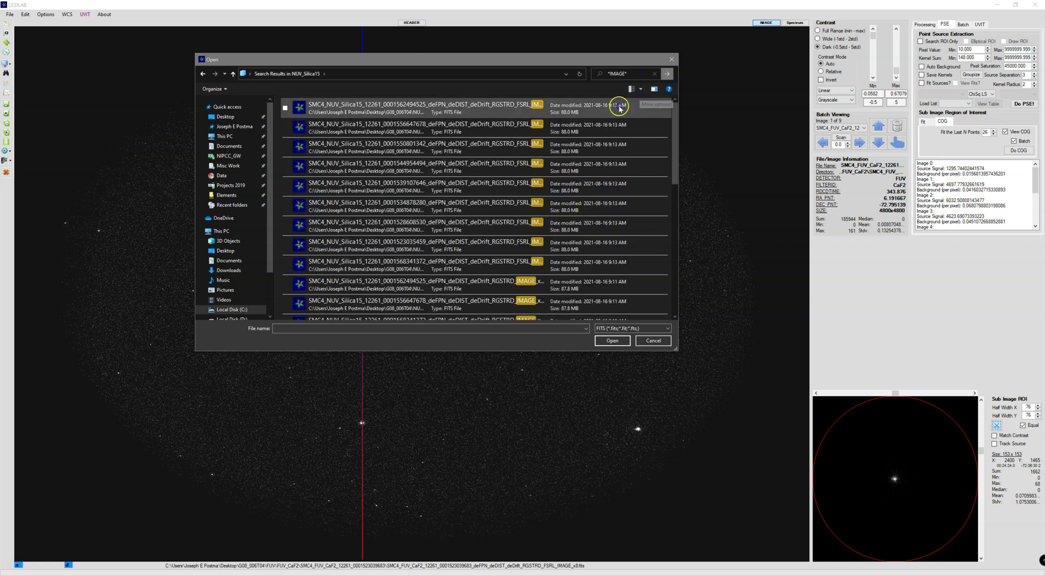
left_click(640, 89)
left_click(662, 76)
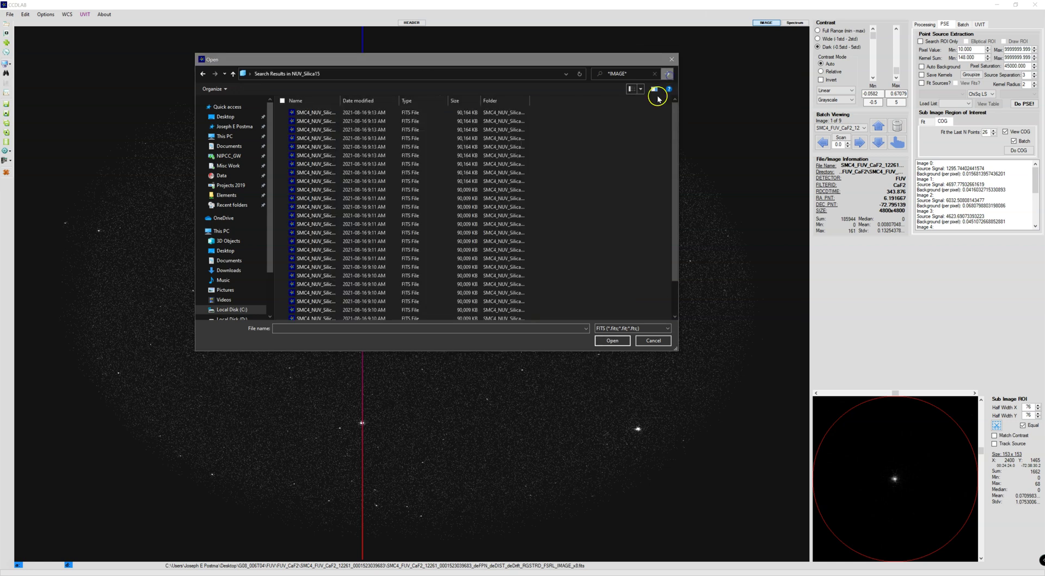
left_click_drag(340, 101, 538, 102)
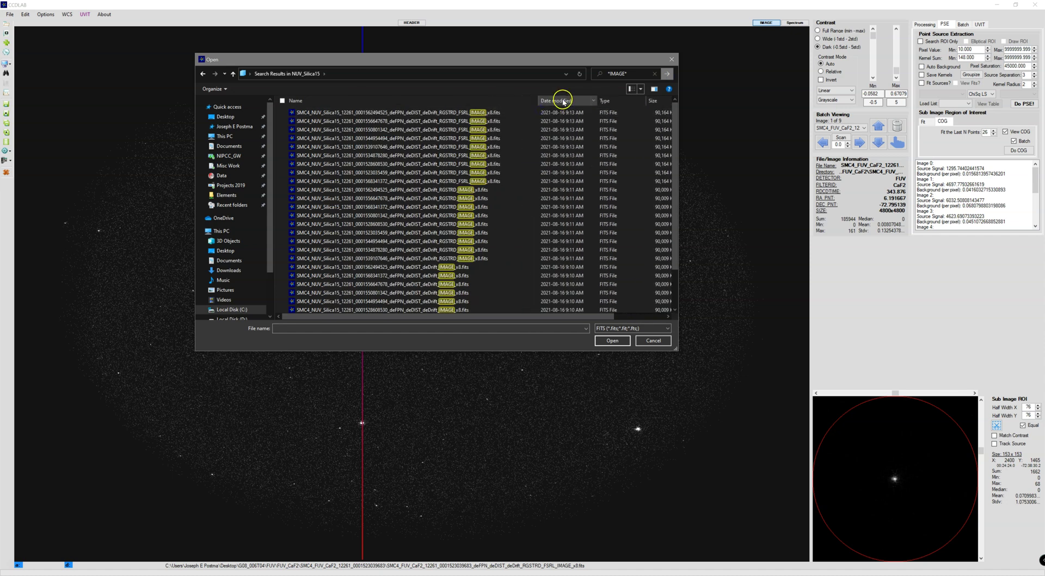
Select and open the nine NUV Silica15 image files whose names contain RGSTRD_FSRL_IMAGE
left_click(520, 181)
left_click(464, 112, "shift")
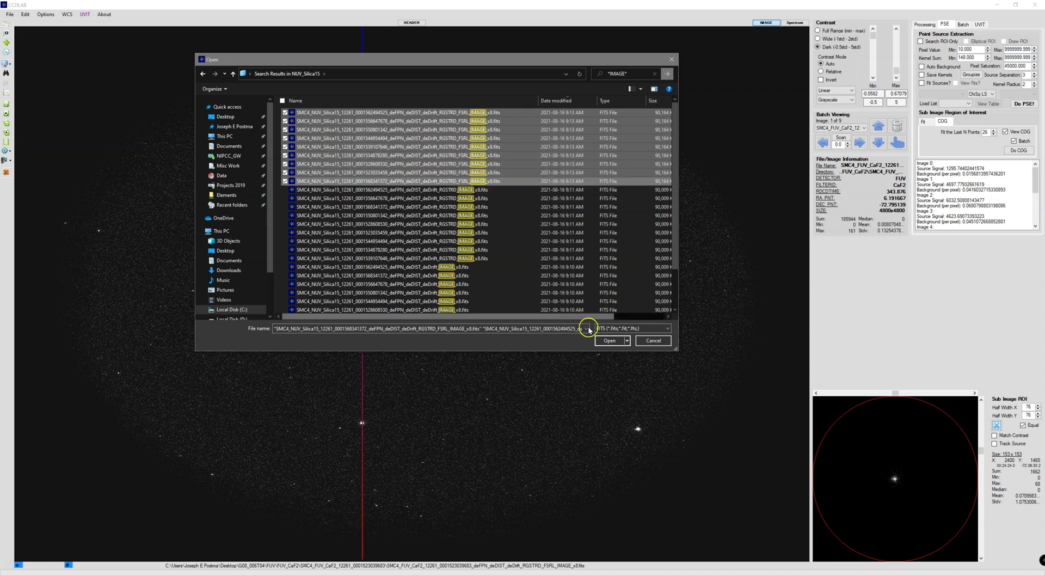
left_click(609, 339)
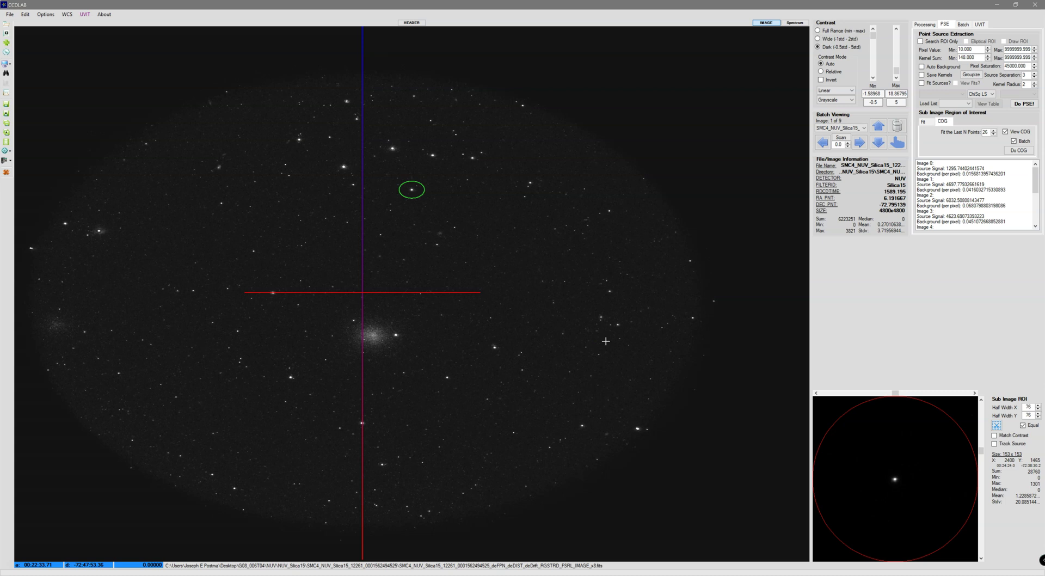
Center the sub image region on the bright star at X 2400, Y 1465 with a half width of 59
scroll(416, 215, "down", 7)
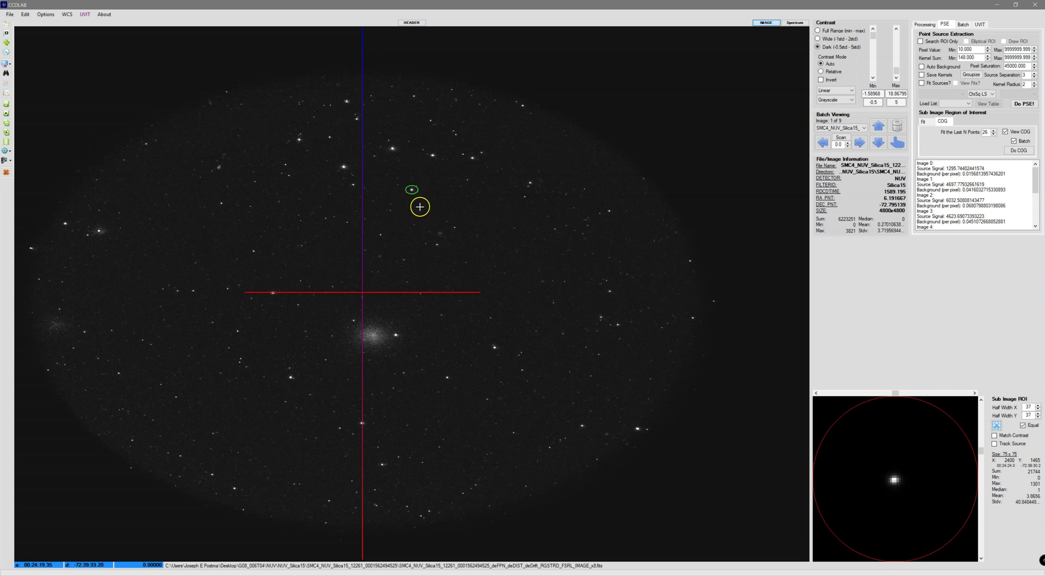
scroll(420, 191, "down", 9)
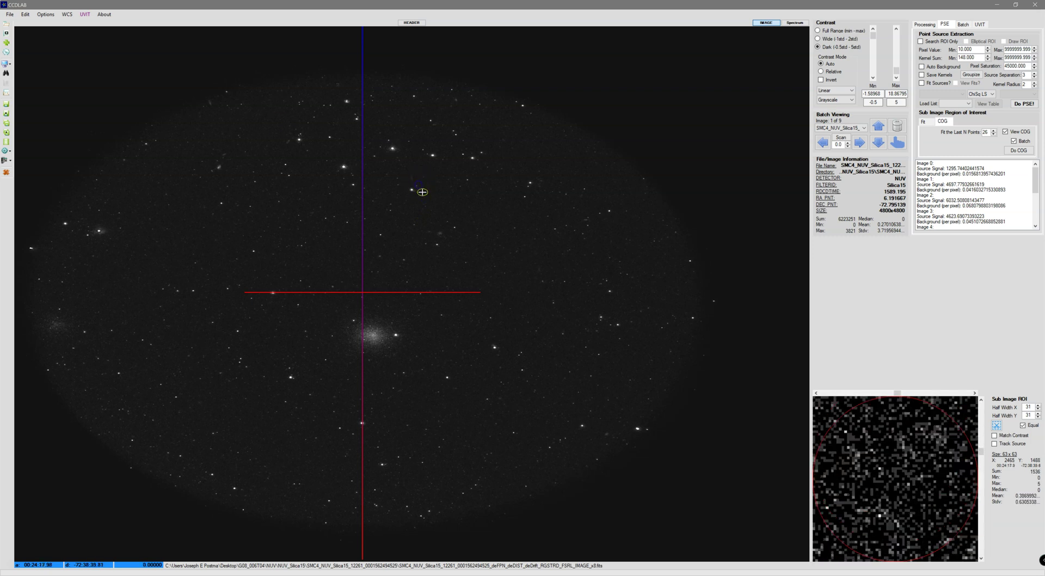
left_click(415, 187)
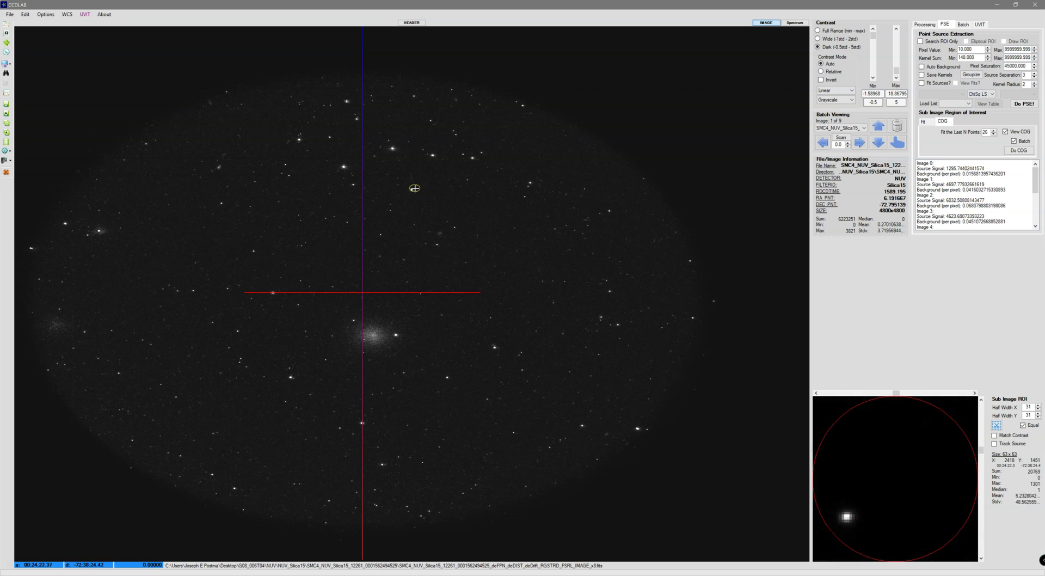
left_click(923, 451)
scroll(464, 233, "up", 10)
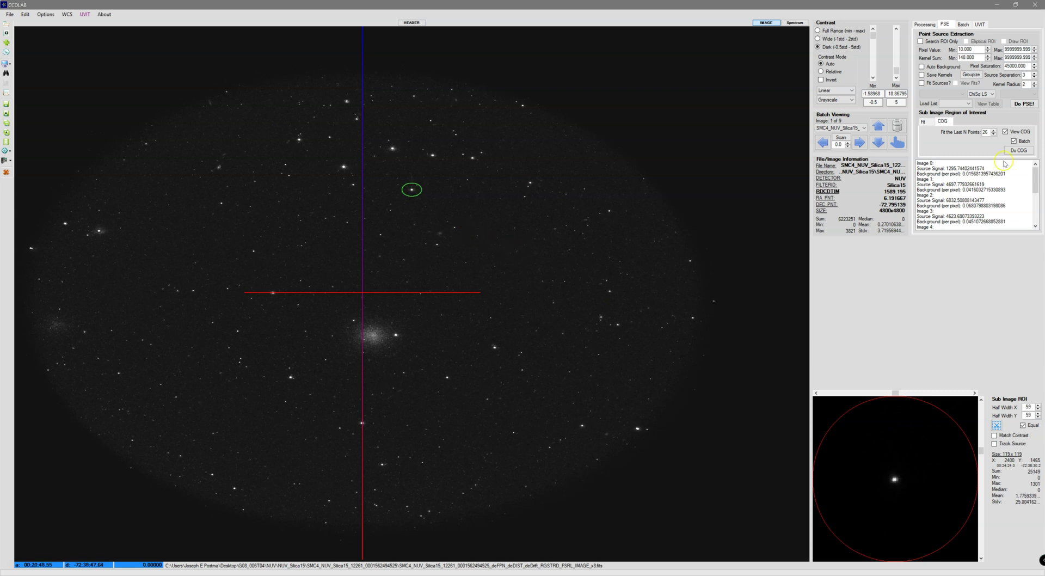
Turn off batch mode, run the curve of growth on the star, and move the plot window clear of it
left_click(985, 131)
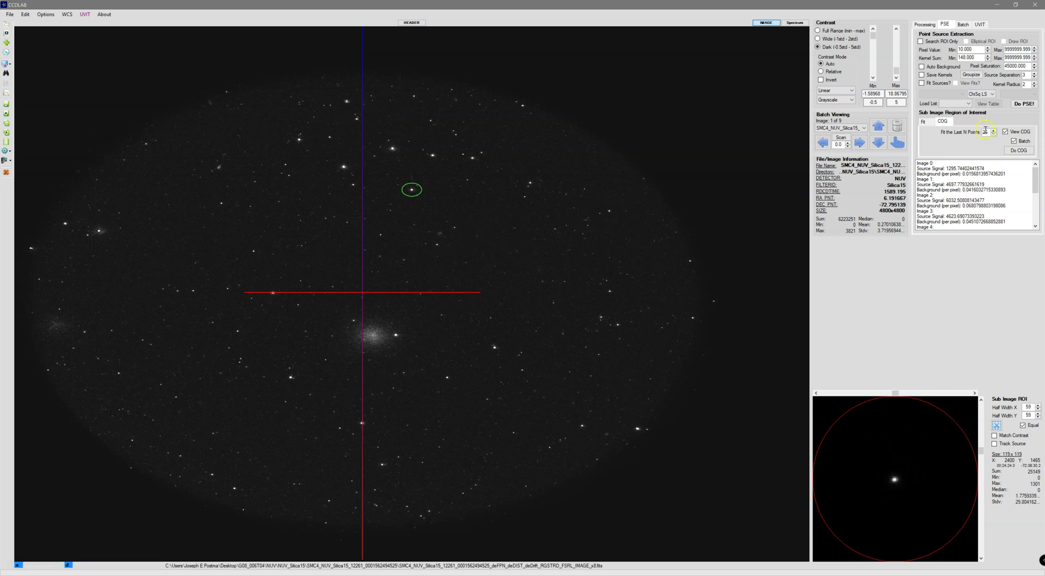
left_click(1019, 152)
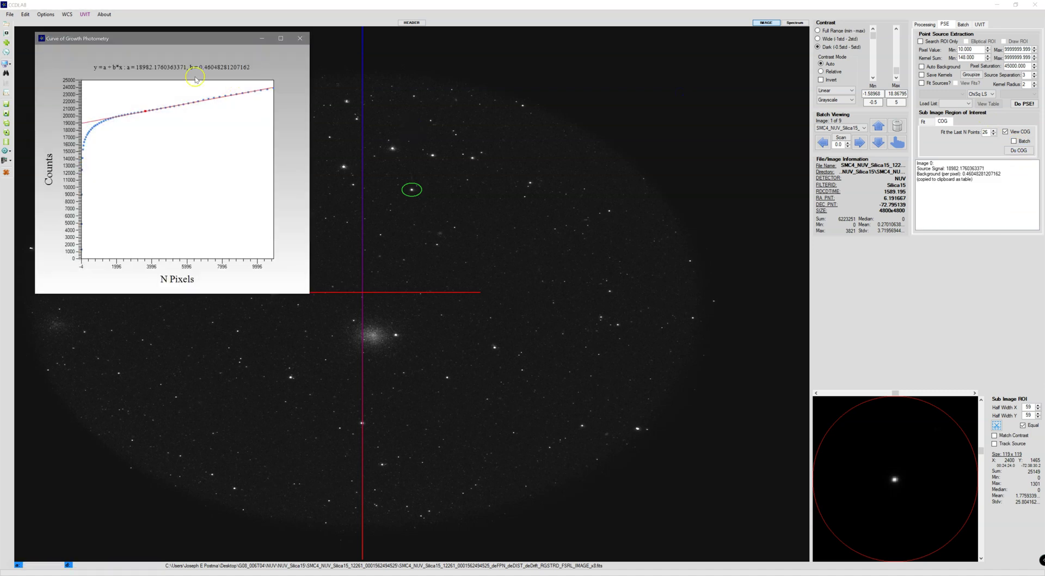
left_click_drag(155, 41, 659, 121)
mouse_move(706, 181)
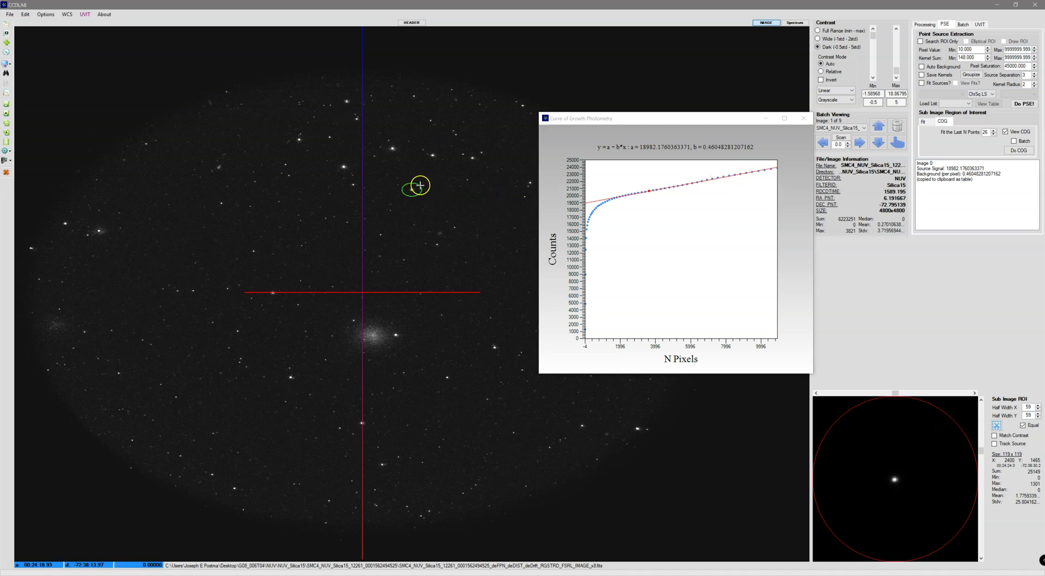
Enlarge the star's sub image region to a half width of 88 and rerun the curve of growth
scroll(408, 283, "up", 8)
scroll(408, 282, "up", 4)
left_click(583, 250)
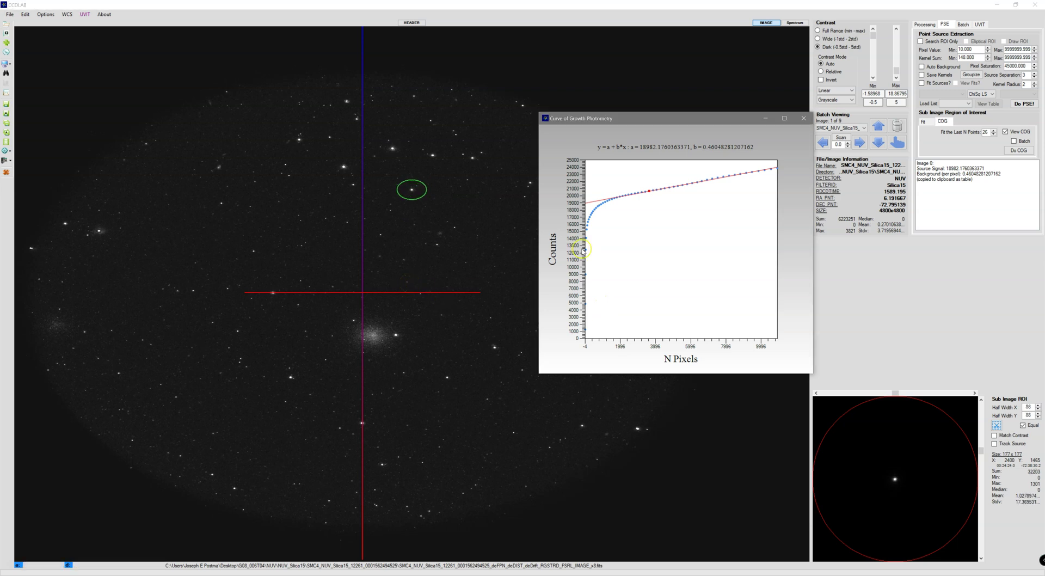
left_click(1016, 151)
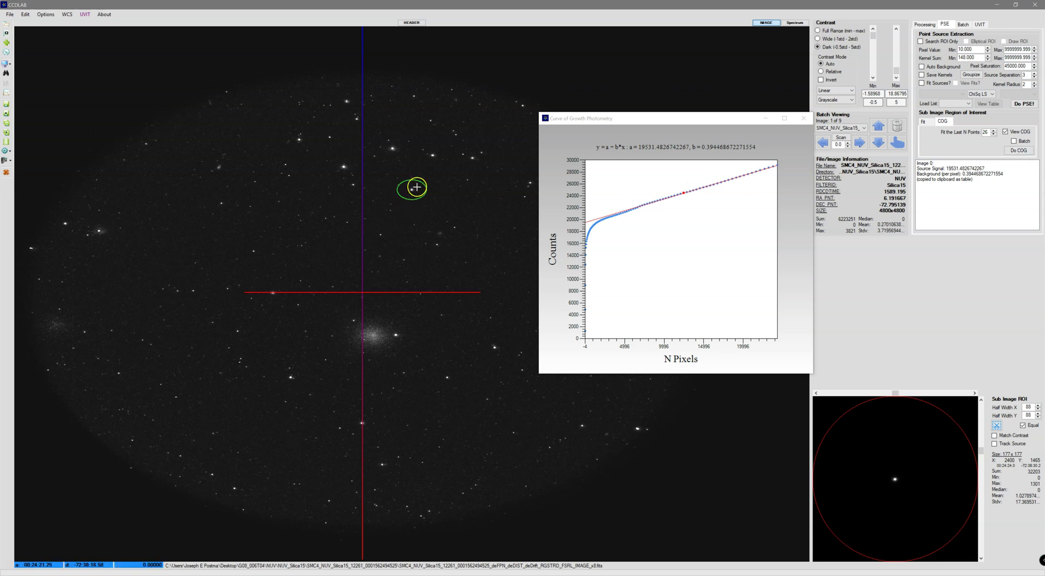
left_click(554, 197)
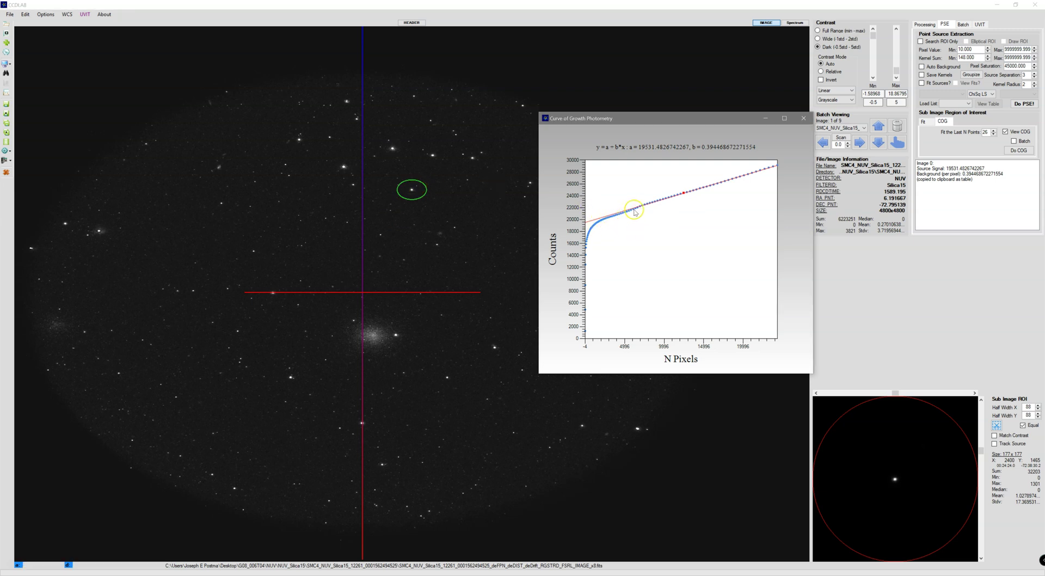
mouse_move(645, 206)
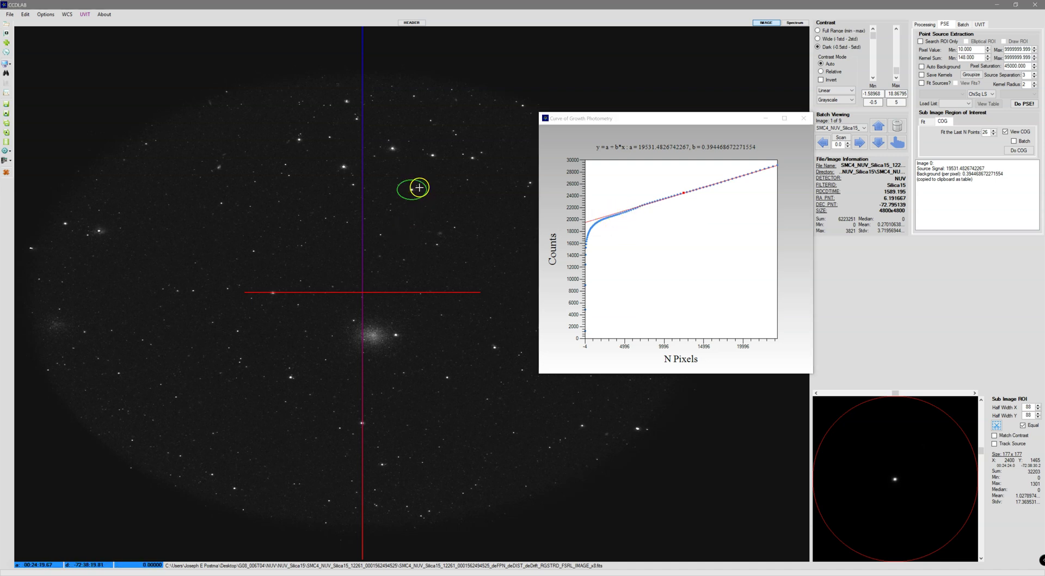
Shift the sub image region off the star to X 2359, Y 1510 and rerun the curve of growth
left_click_drag(867, 506, 904, 468)
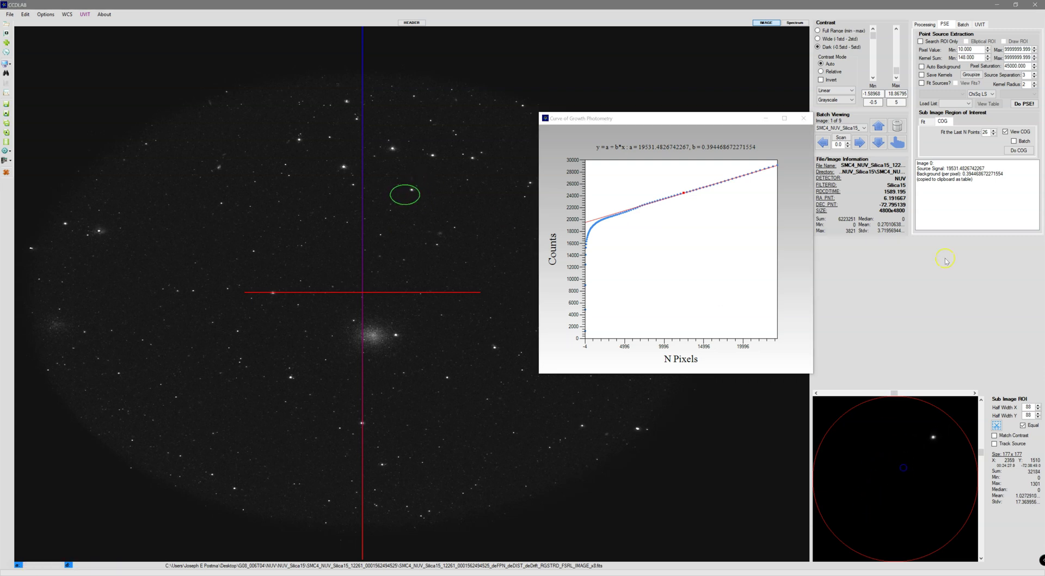
left_click(1015, 150)
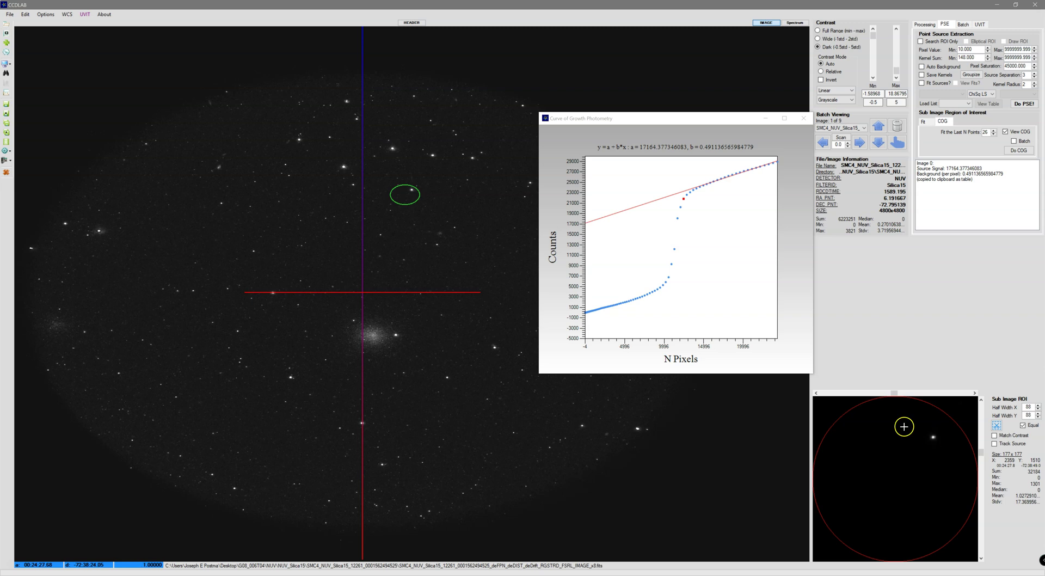
Recenter the sub image region on the bright star at X 2400, Y 1465 and rerun the curve of growth
left_click(665, 292)
left_click(642, 268)
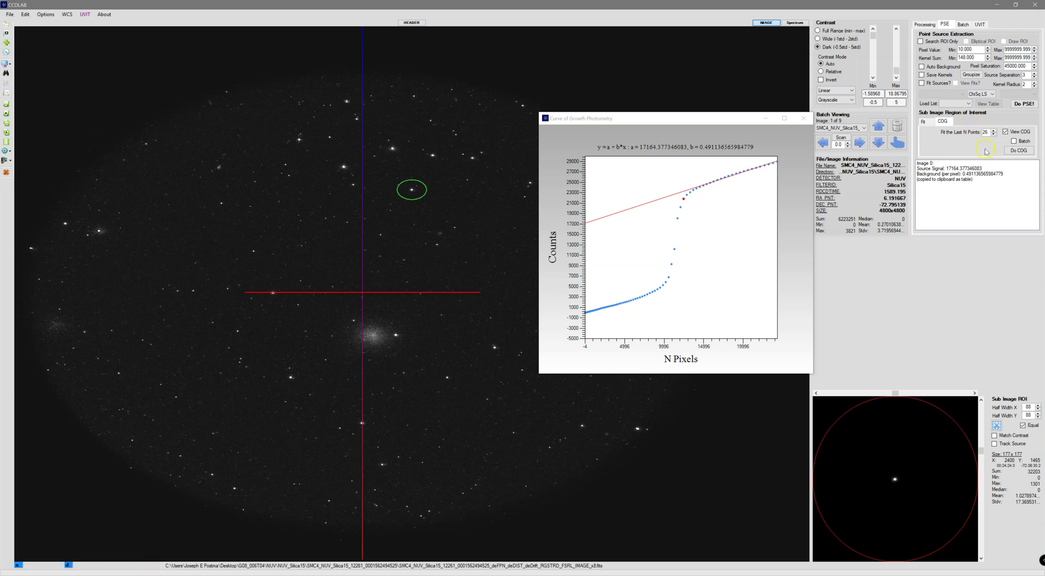
left_click(1015, 150)
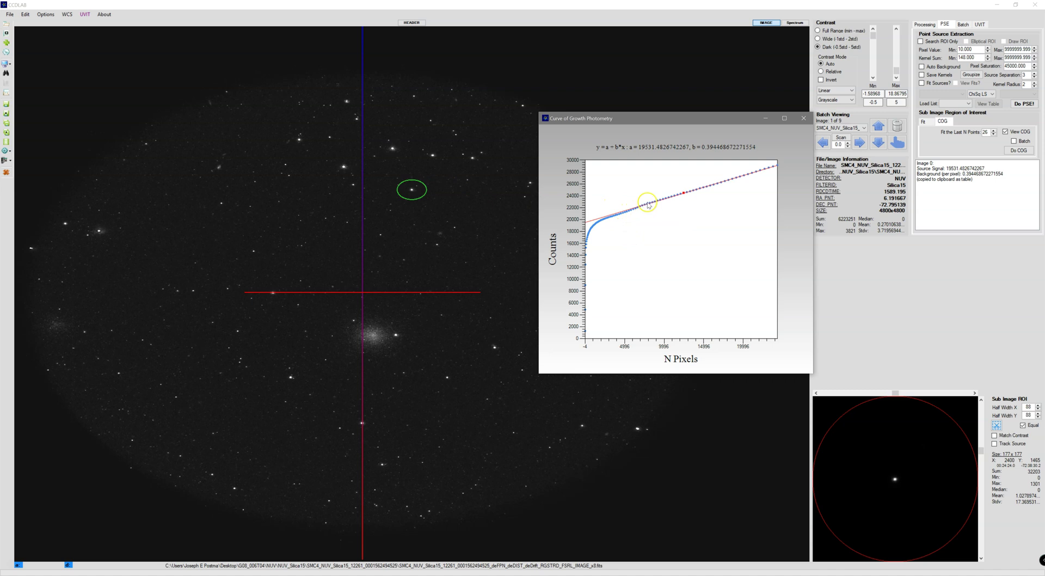
mouse_move(598, 221)
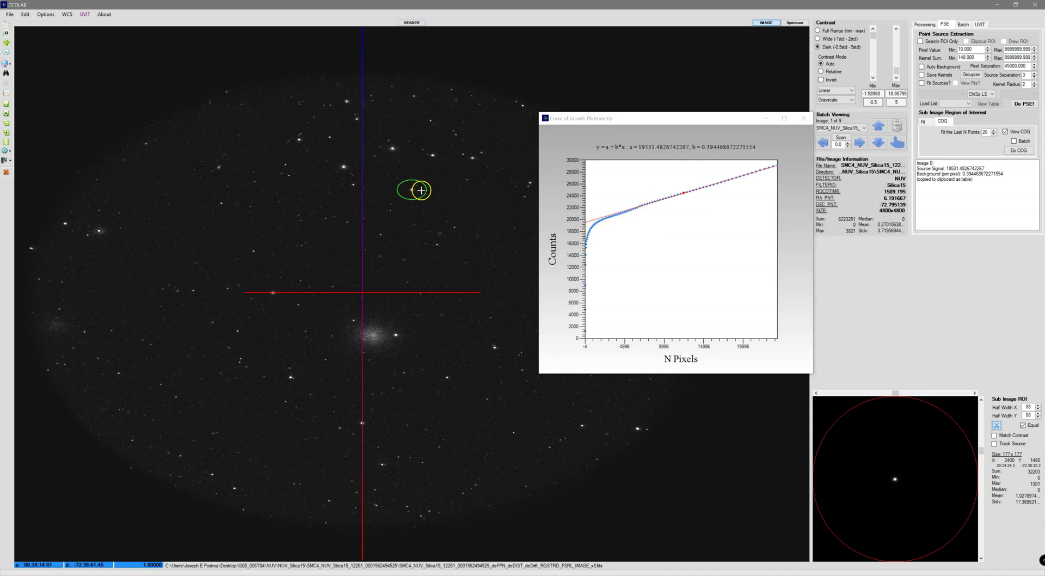
mouse_move(642, 208)
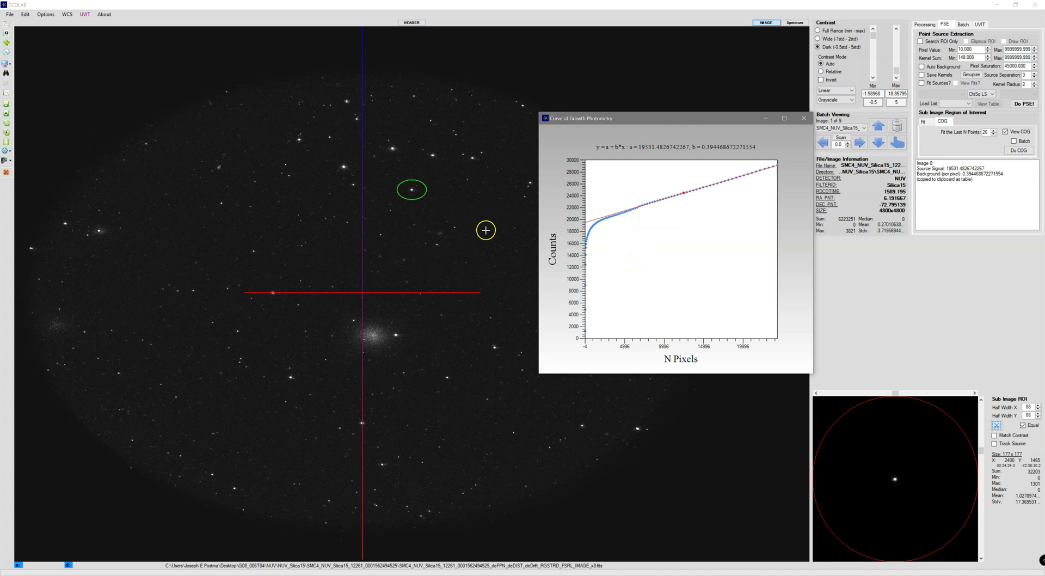
Shrink the star's sub image region to a half width of 33 and rerun the curve of growth fitting the last 11 points
left_click(485, 230)
scroll(441, 240, "down", 6)
scroll(442, 248, "down", 3)
scroll(442, 248, "down", 2)
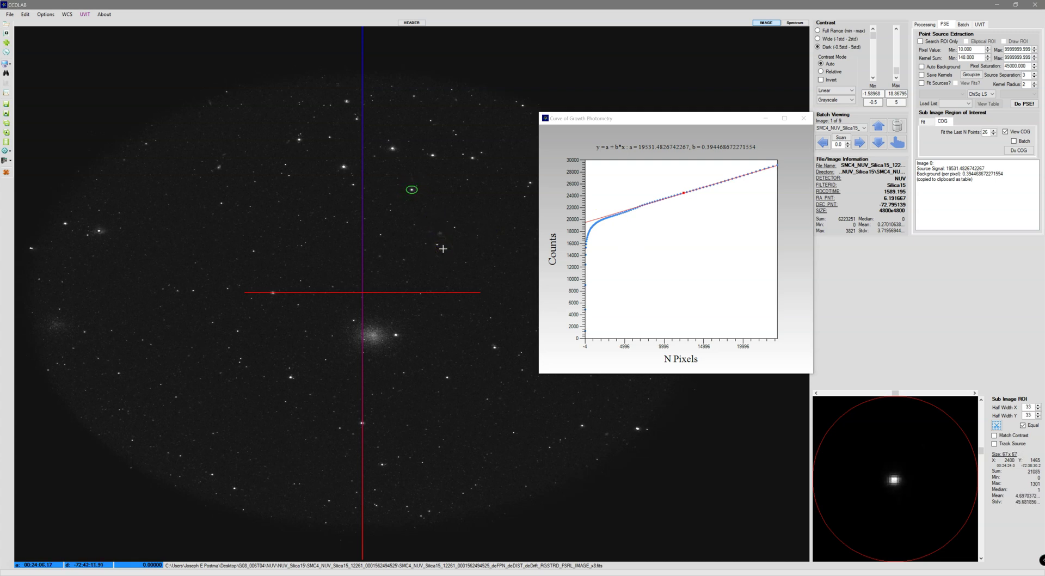
left_click(1020, 152)
left_click(1021, 152)
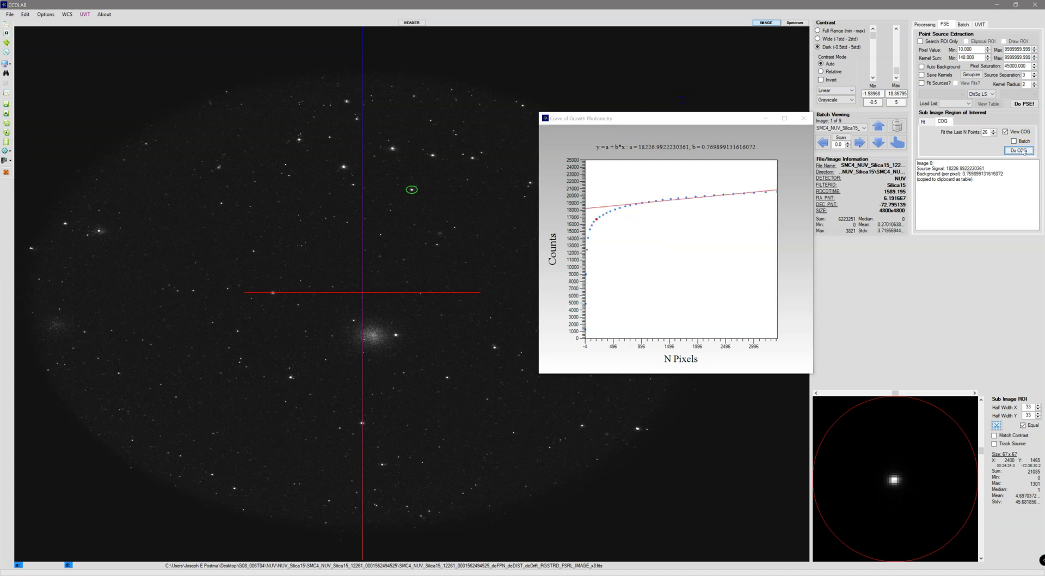
scroll(991, 136, "down", 5)
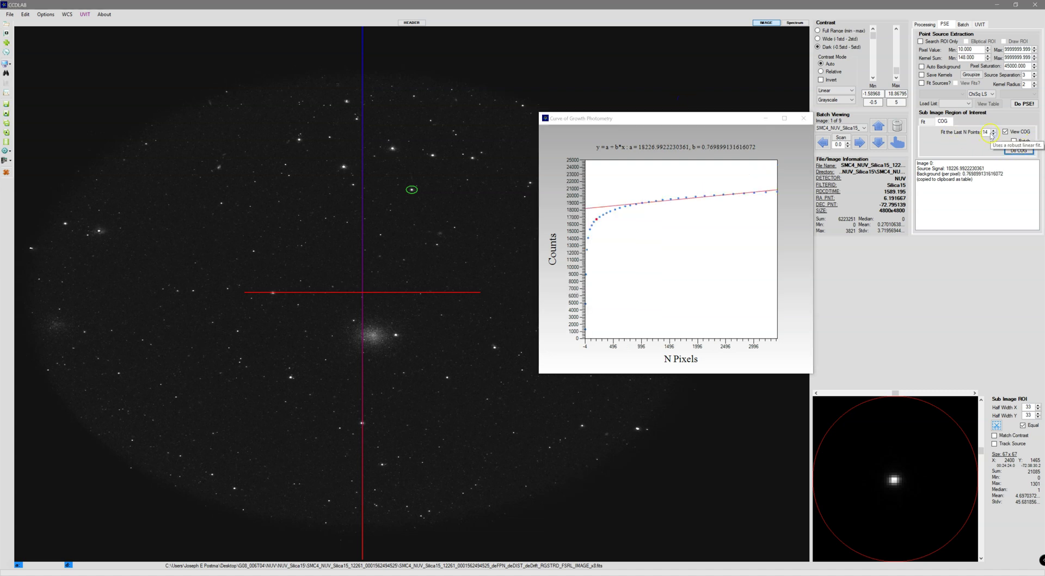
left_click(1021, 152)
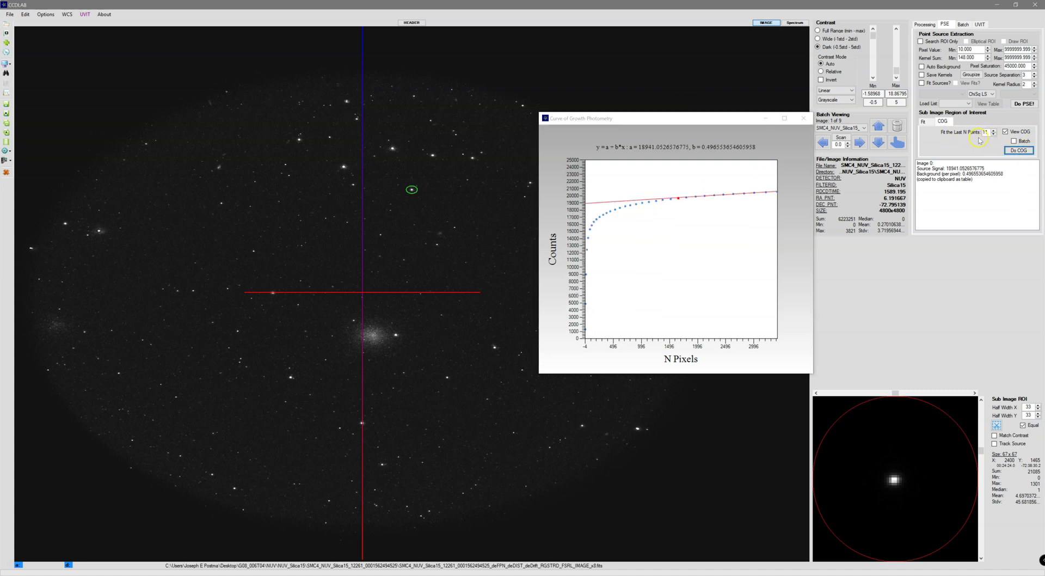
Run the curve of growth with a half width of 40 and the last 14 points fitted, and check it on image 8 of 9
left_click(1016, 151)
left_click(999, 157)
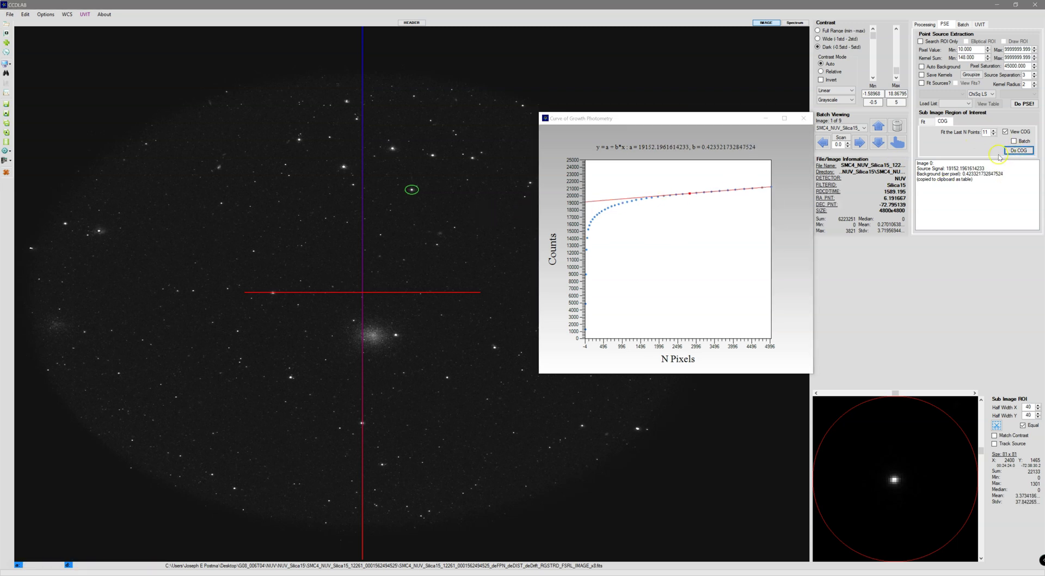
type("14")
left_click(1025, 152)
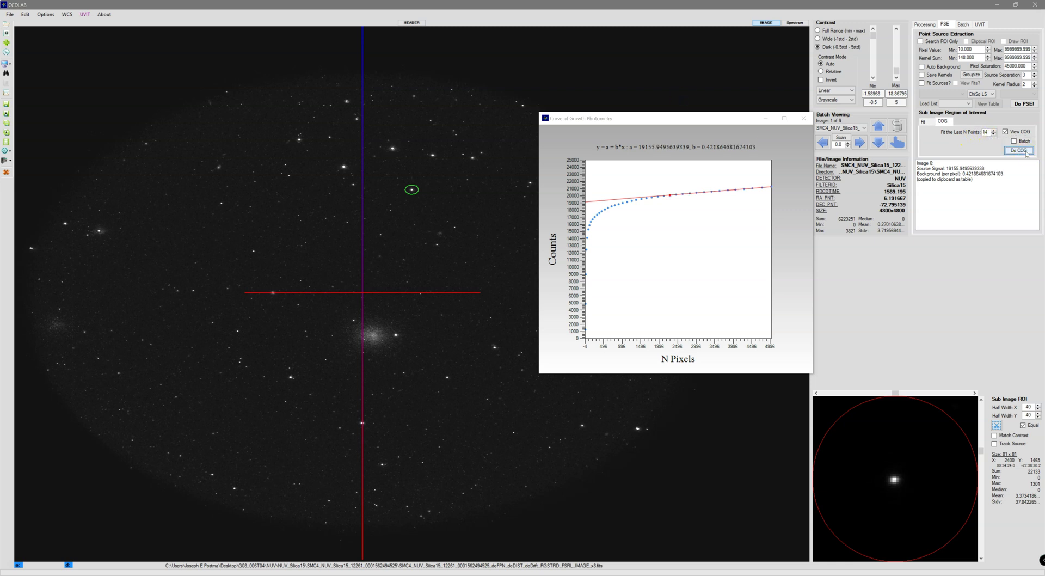
left_click(1020, 183)
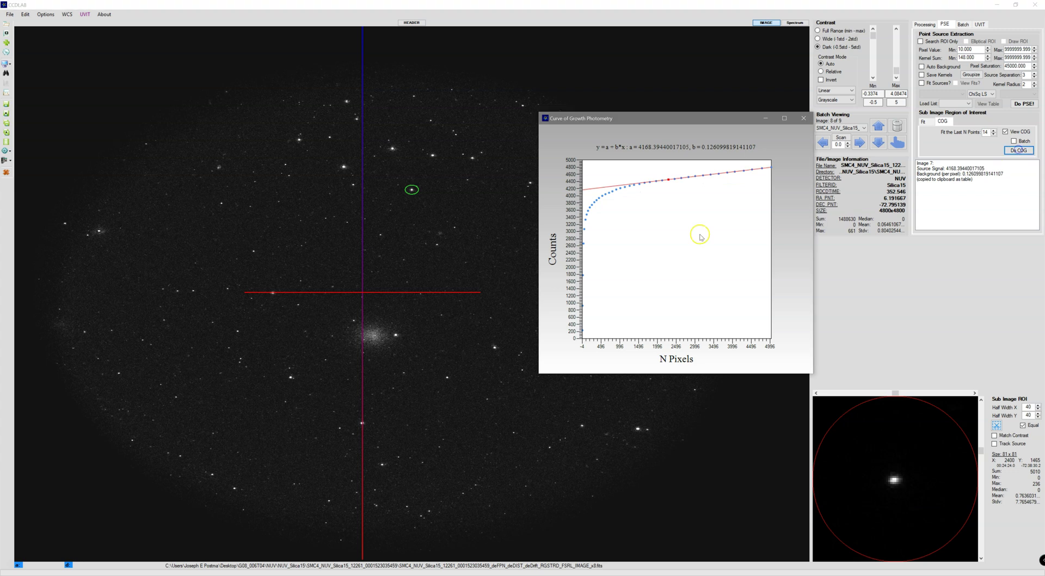
Turn on batch mode, run the curve of growth on all nine NUV images, and close the source counts plot
left_click(1023, 141)
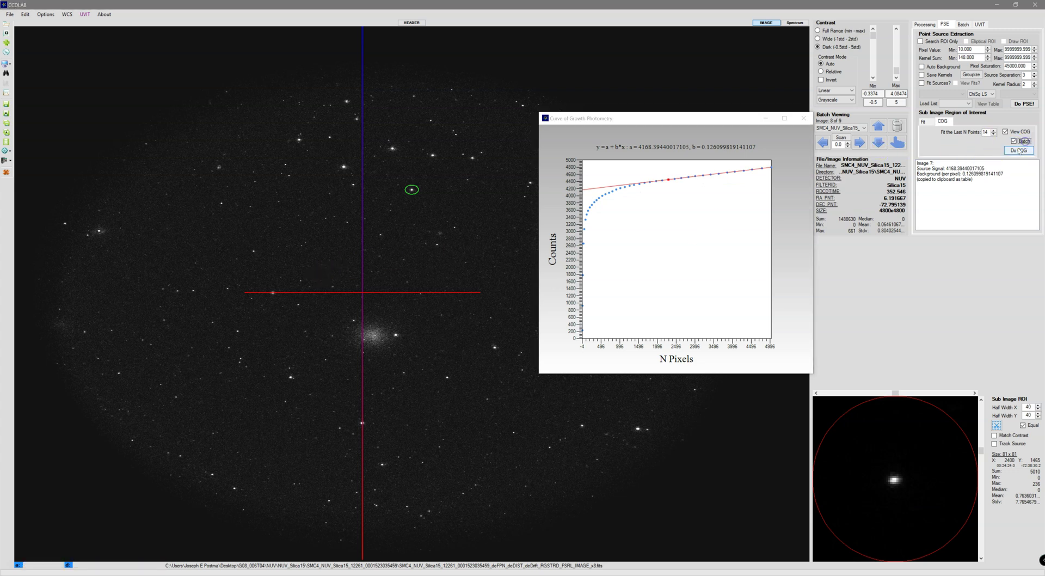
left_click(1017, 151)
left_click(605, 262)
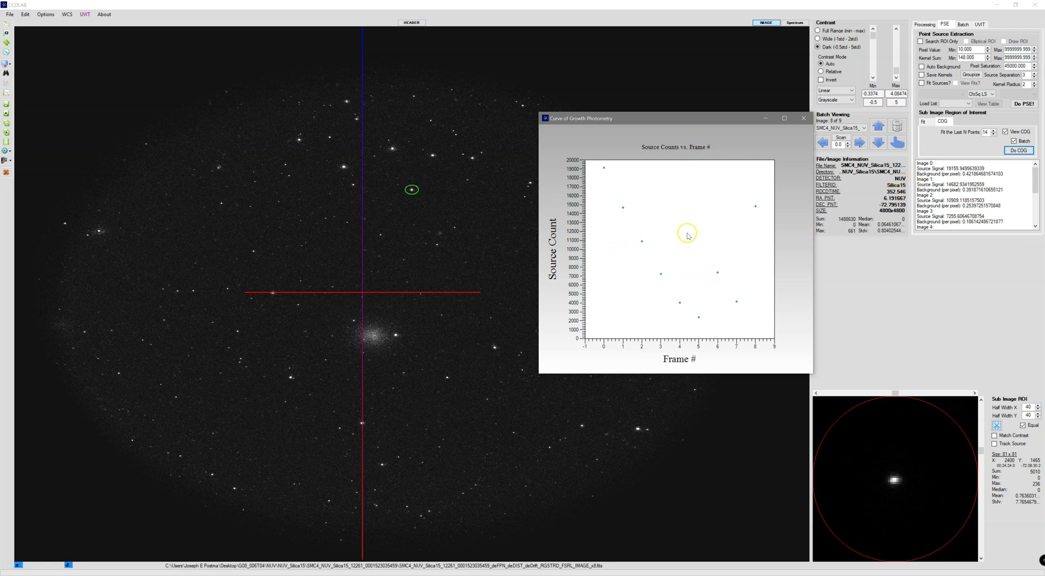
left_click(804, 118)
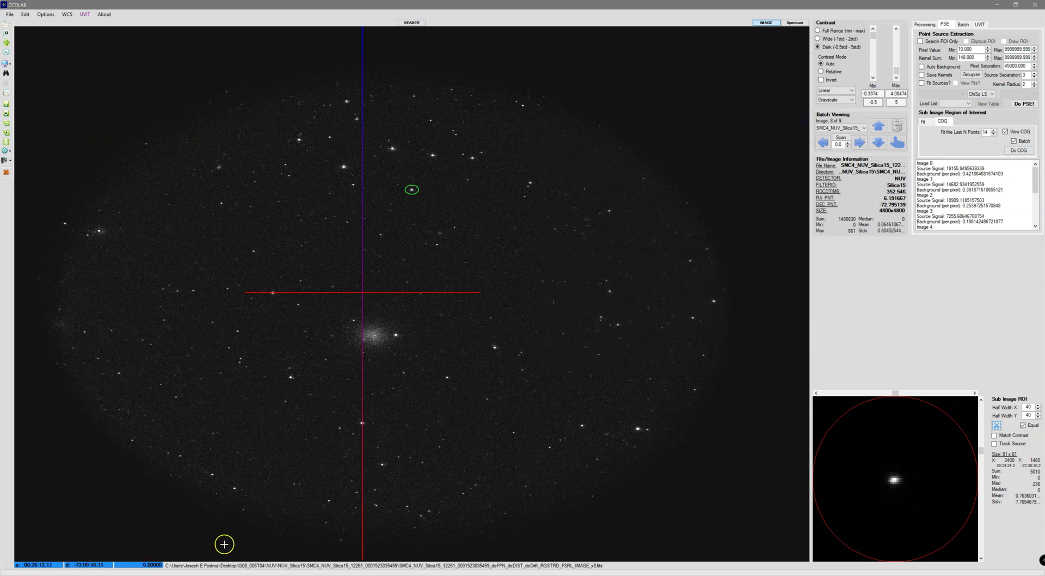
Switch to Excel and paste the NUV curve of growth results below the first table, starting at cell A14
key("alt+Tab")
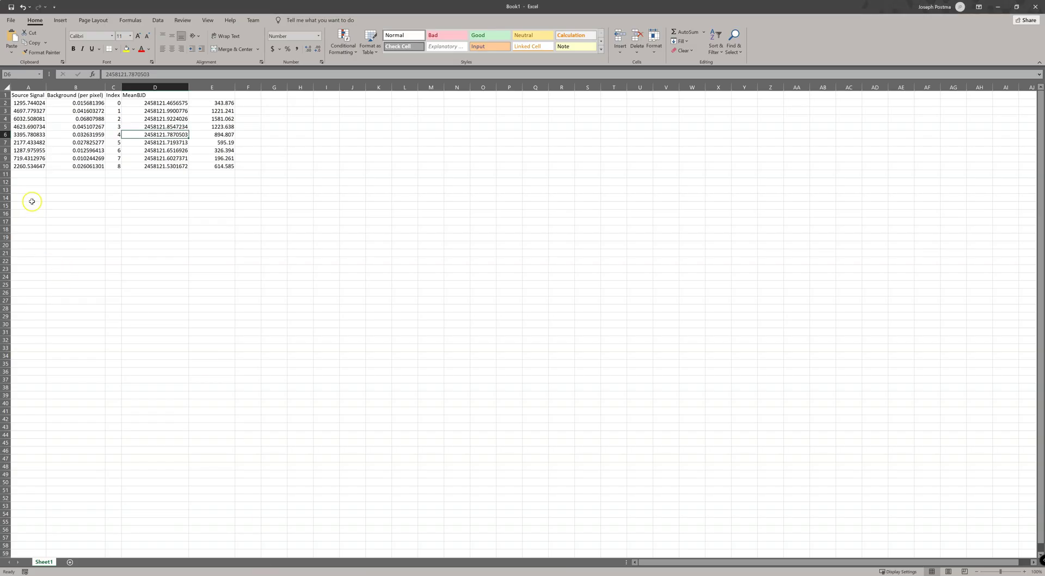
left_click(31, 199)
left_click_drag(22, 95, 243, 163)
left_click_drag(30, 199, 110, 272)
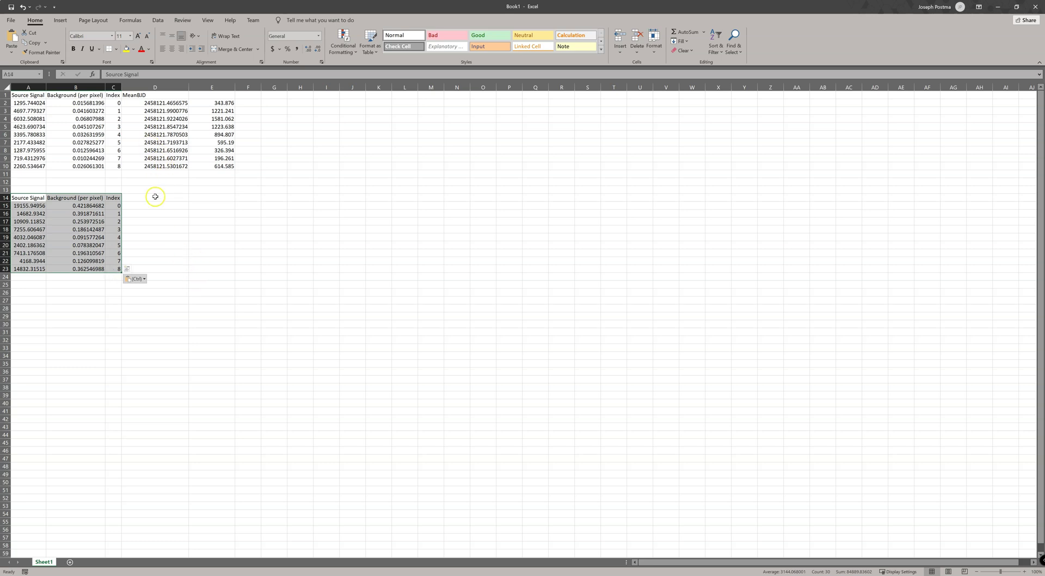
left_click_drag(157, 103, 209, 167)
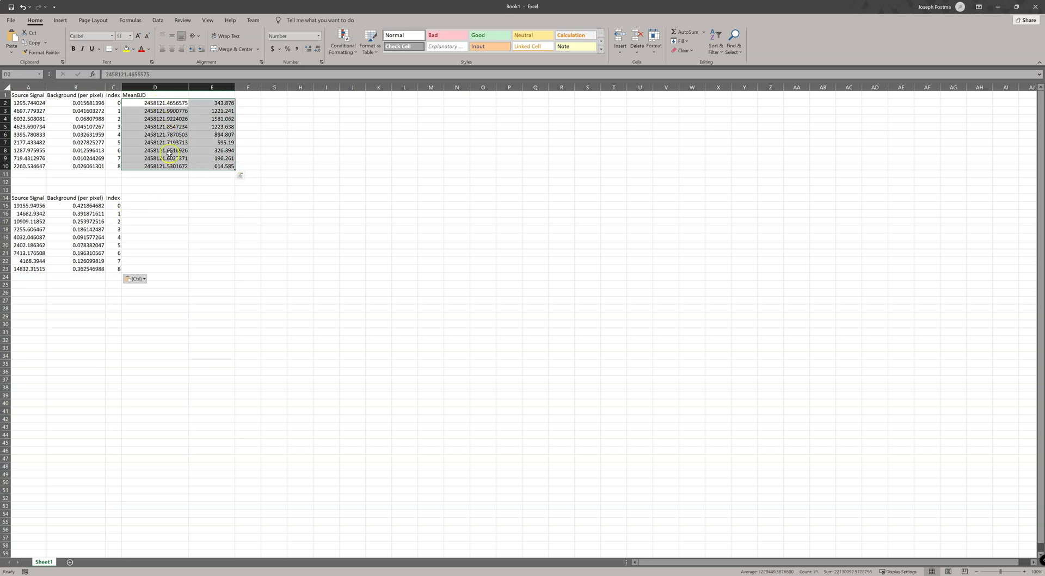
left_click_drag(163, 104, 169, 168)
left_click_drag(82, 213, 98, 248)
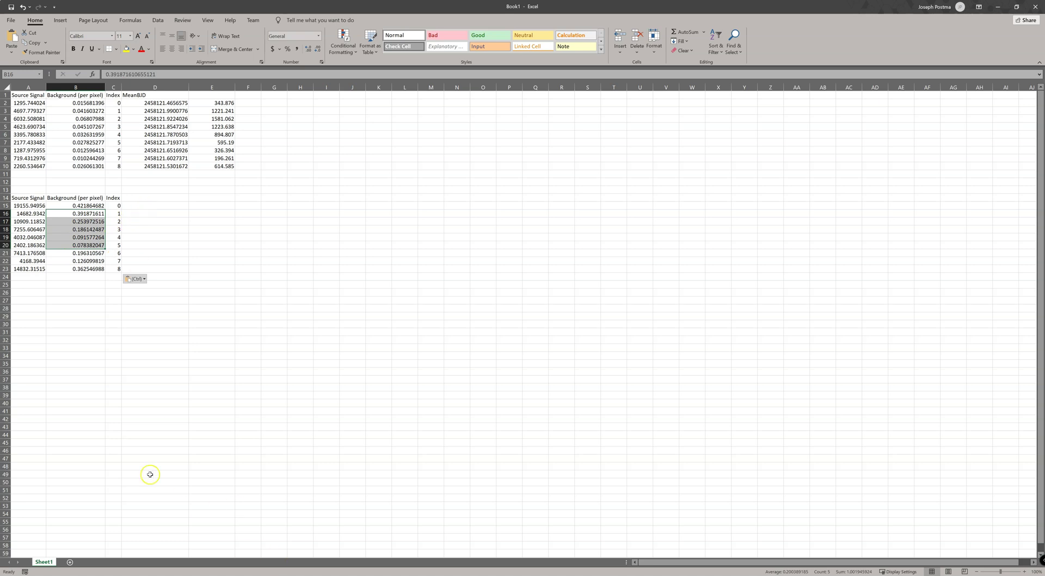
Switch to CCDLAB, show the image header, and select the MEANBJD and RDCDTIME entries
left_click(162, 571)
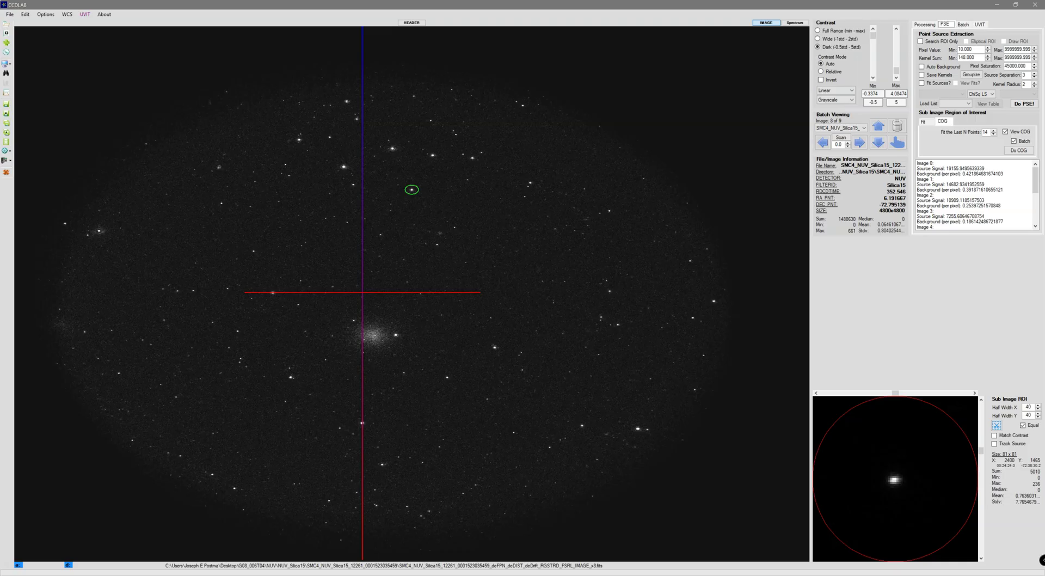
left_click(411, 23)
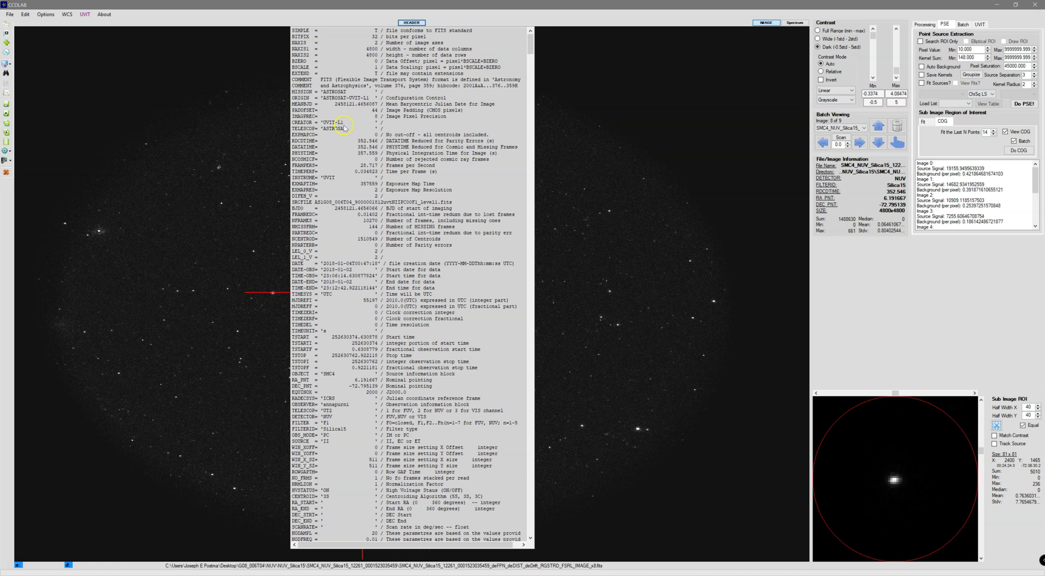
right_click(315, 103)
left_click(340, 135)
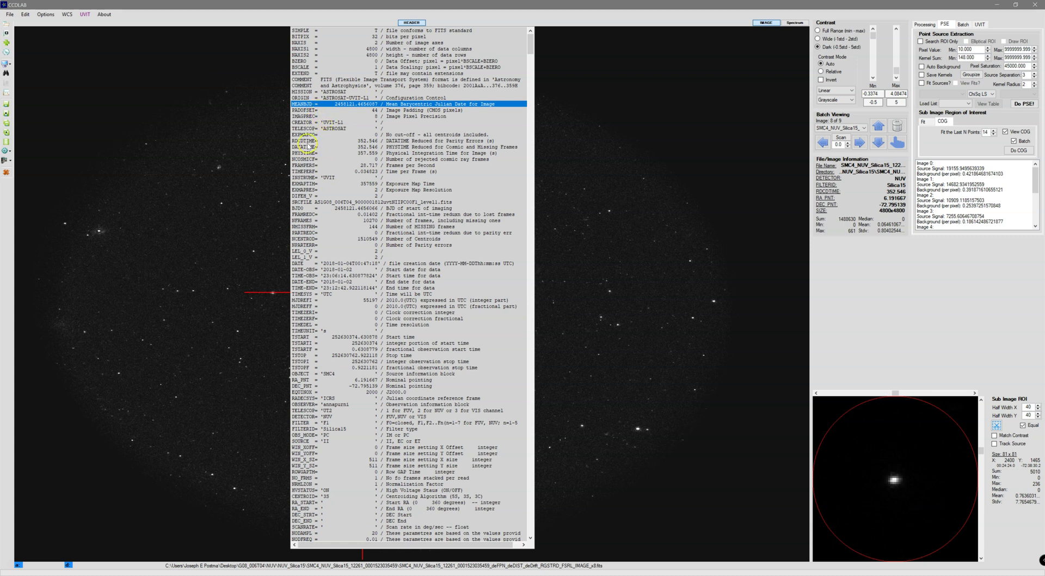
left_click(306, 141)
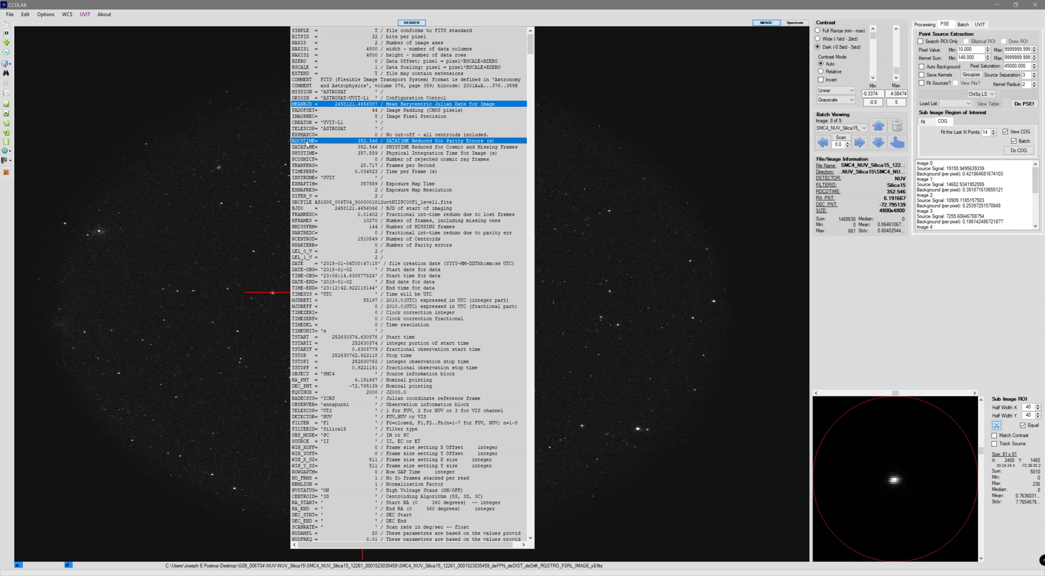
Copy the MEANBJD and RDCDTIME values of all nine images and paste them into the Excel sheet from cell D15
right_click(306, 142)
left_click(350, 176)
key("Return")
key("alt+Tab")
left_click(144, 205)
type("2458121.9223537\t1589.195 2458121.8546745\t1231.748 2458121.7870014\t903.339 2458121.7193225\t604.942 2458121.6516438\t335.204 2458121.6026882\t204.828 2458121.5301185\t622.941 2458121.4656087\t352.546 2458121.9900287\t1230.568")
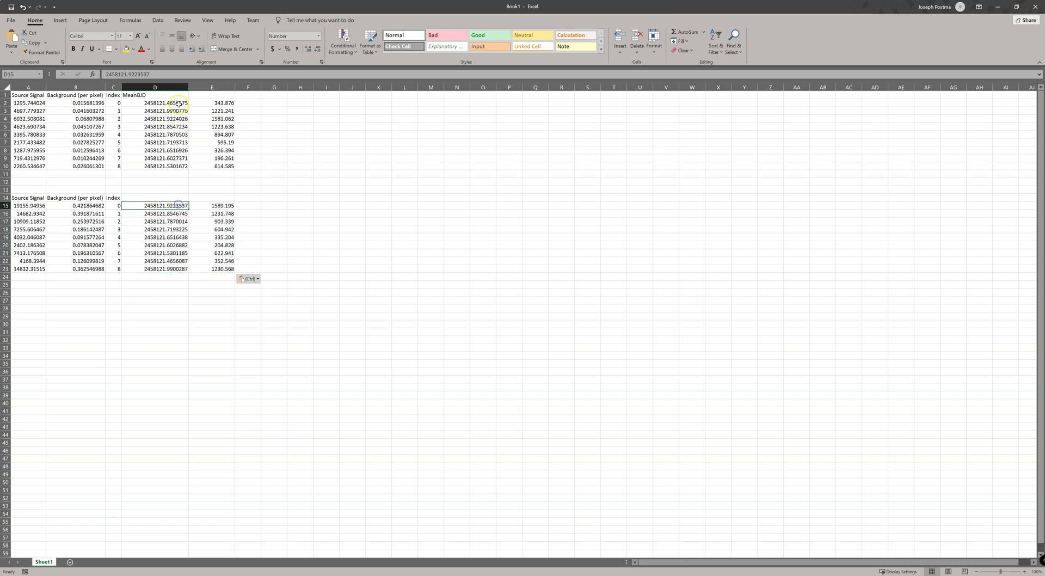
Compare the mean BJD dates between the two tables and examine the exposure times in the lower one
left_click(178, 104)
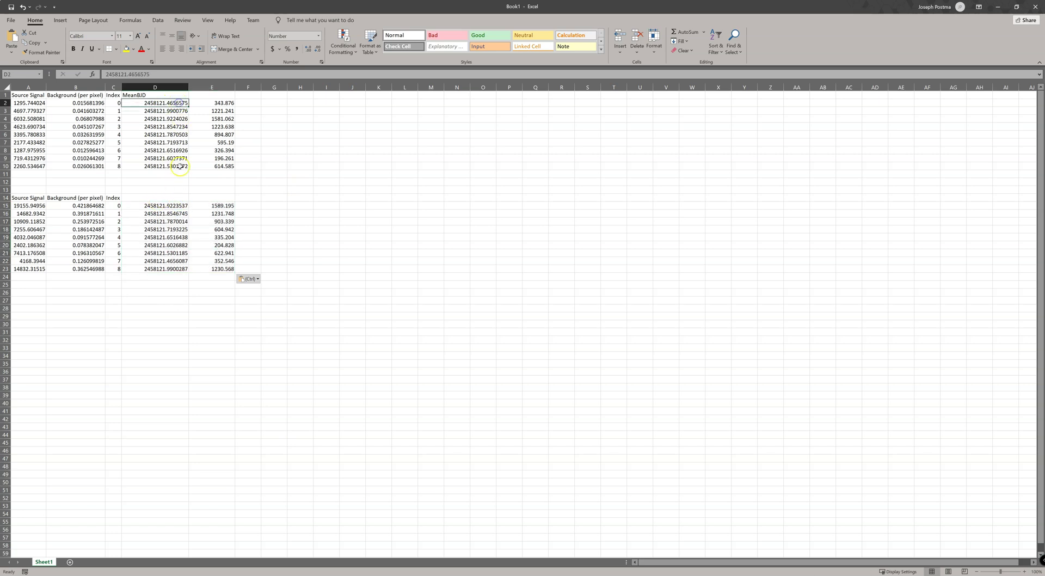
left_click(181, 206)
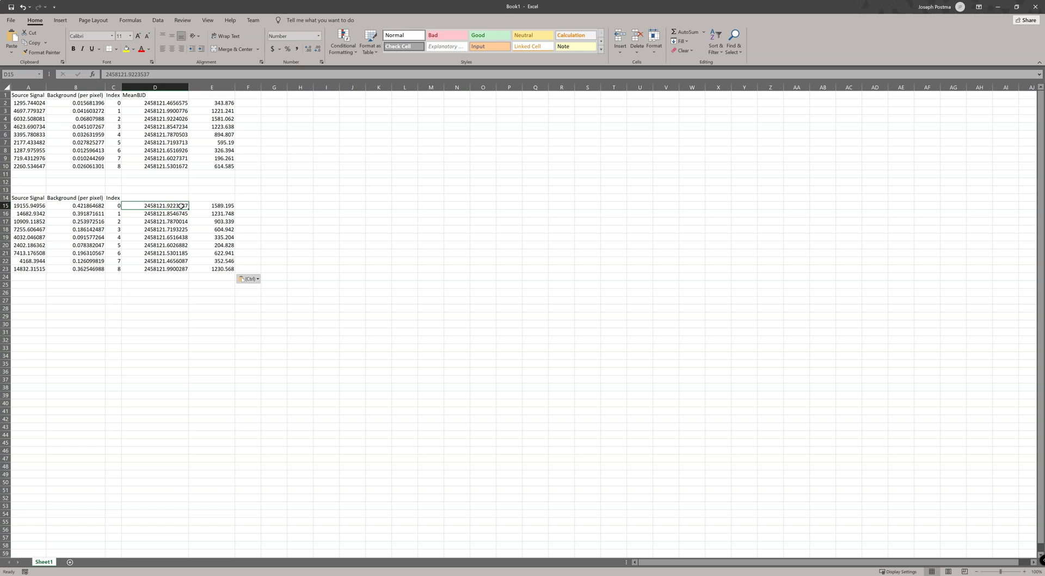
left_click(179, 213)
left_click(175, 111)
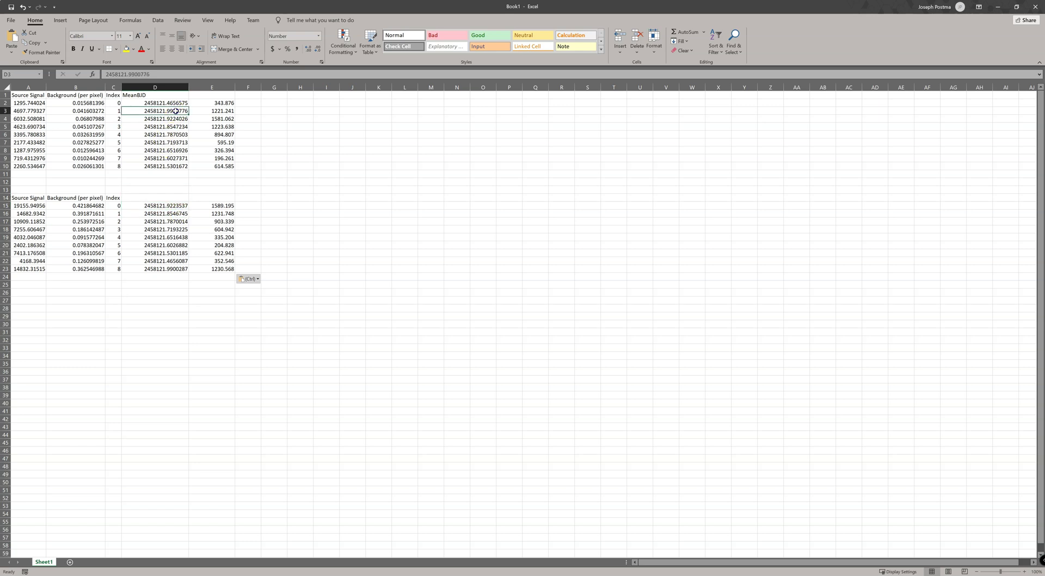
left_click(169, 237)
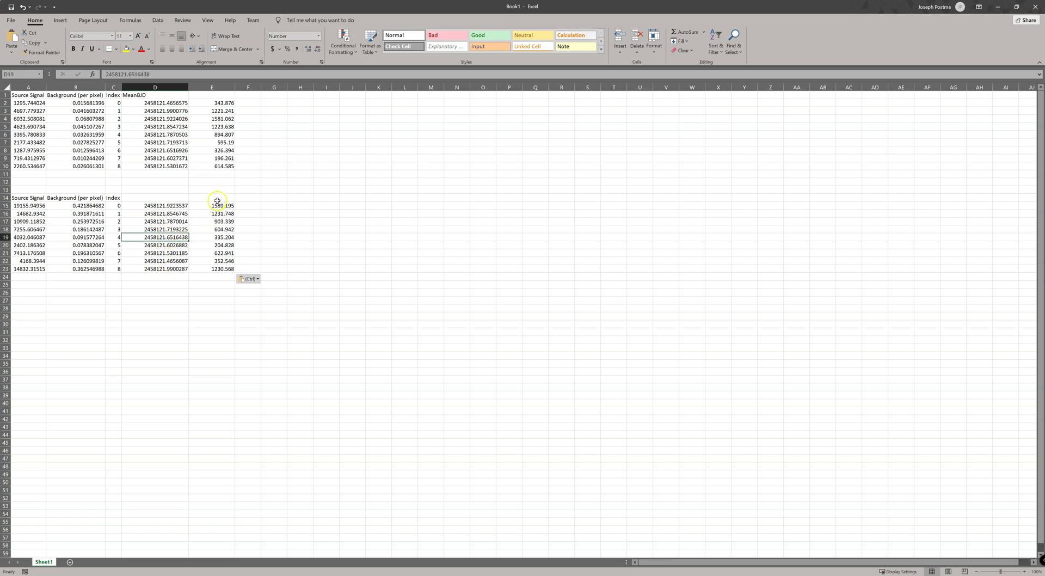
left_click_drag(217, 206, 223, 269)
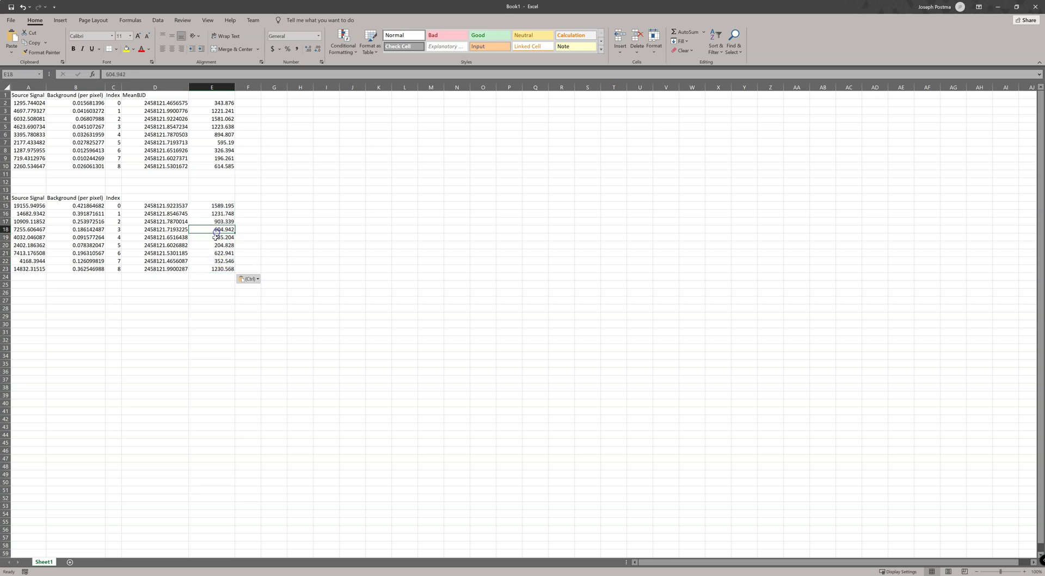
Label the lower table NUV in cell A13, directly above its header row
left_click(21, 191)
mouse_move(21, 191)
left_mouse_down()
mouse_move(239, 233)
mouse_move(19, 174)
mouse_move(21, 190)
left_mouse_up()
type("NUV")
key("Return")
Insert a blank row above the upper table and label it FUV in cell A1
left_click(6, 95)
right_click(6, 94)
left_click(48, 163)
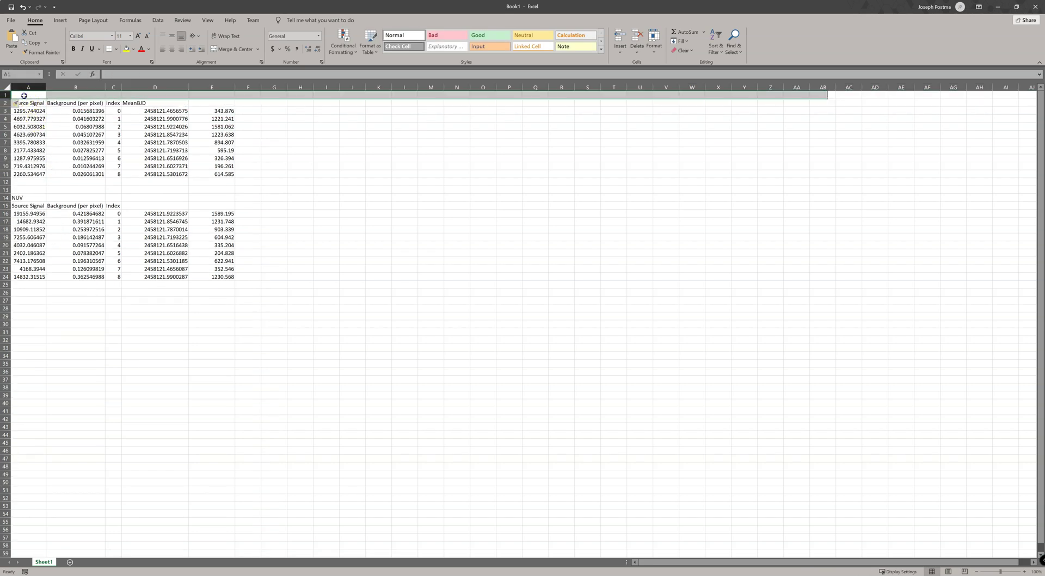
type("FUV")
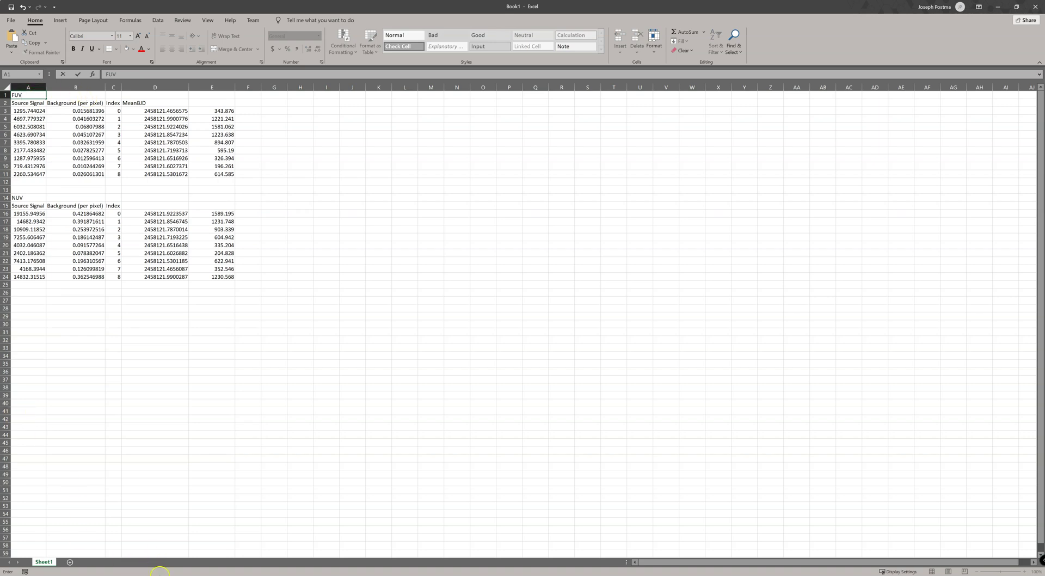
Switch to CCDLAB and hide the image header
left_click(160, 575)
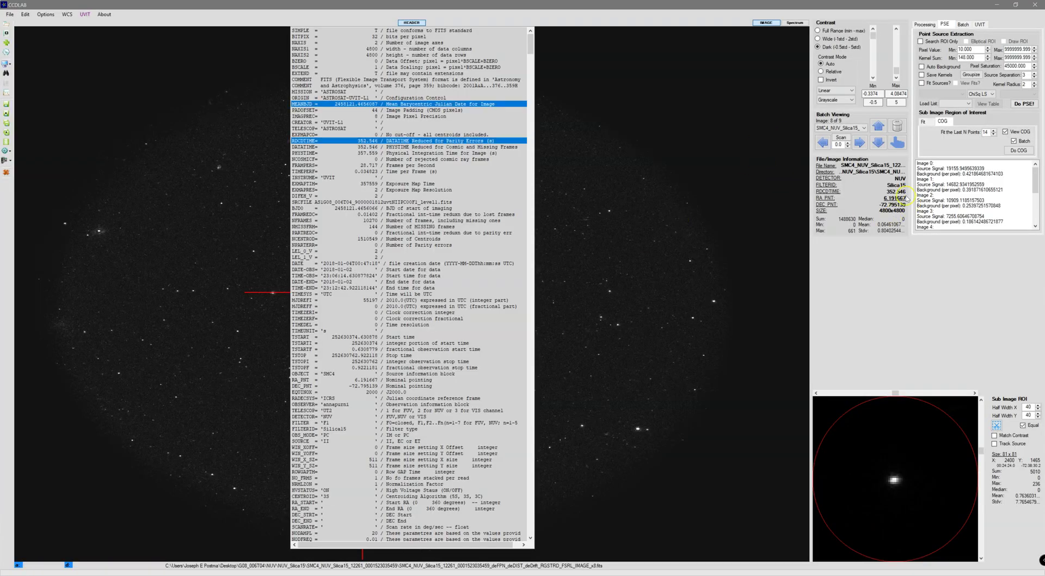
left_click(411, 23)
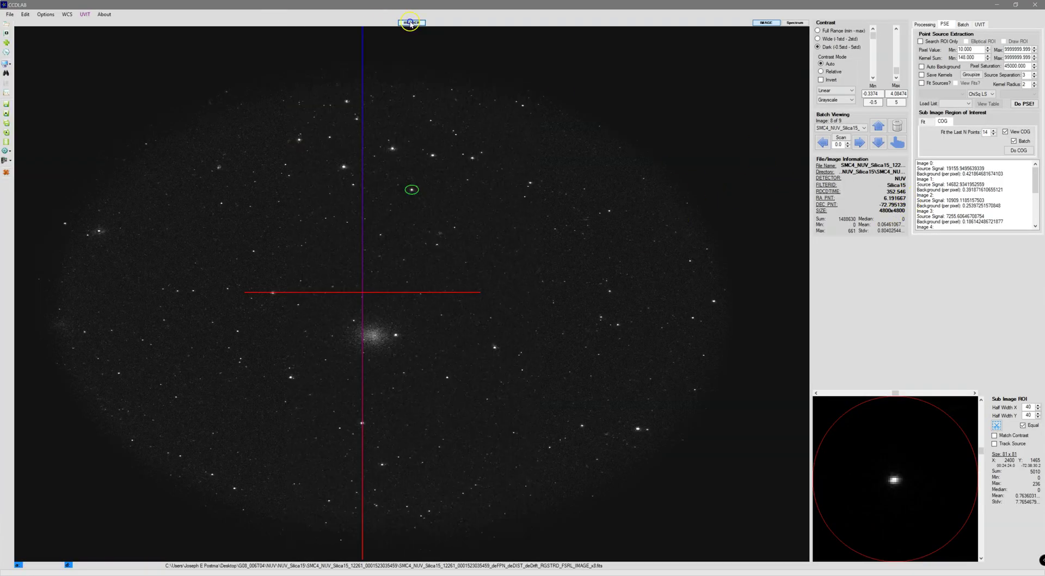